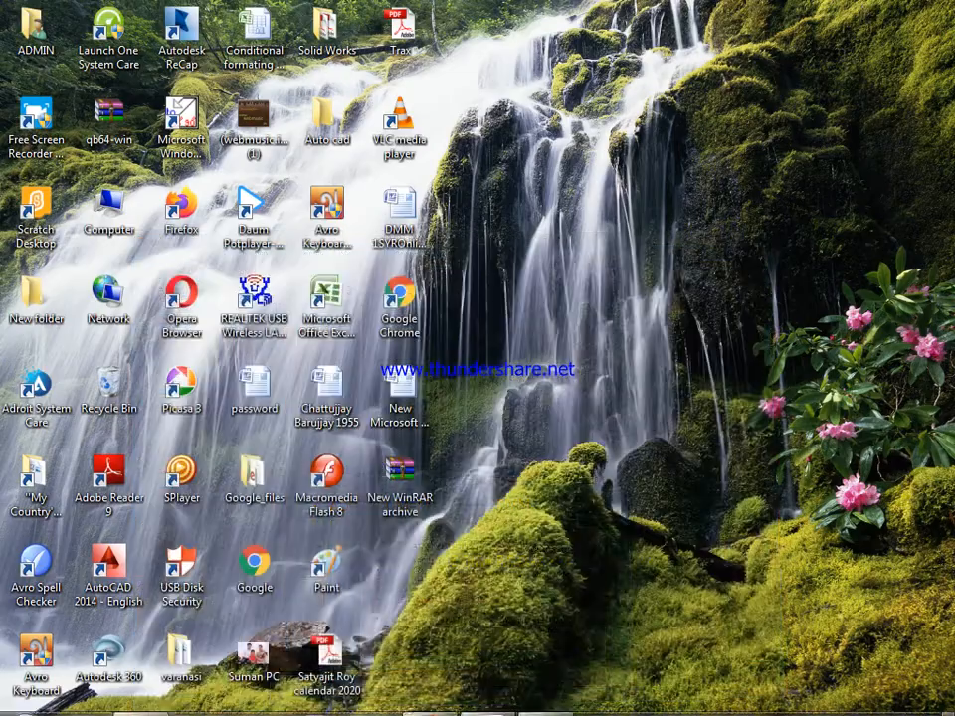
# Step: Switch to the Spur gear drawing in AutoCAD and draw a horizontal line on the CENTRE layer across the middle of the rectangle
pyautogui.click(481, 701)
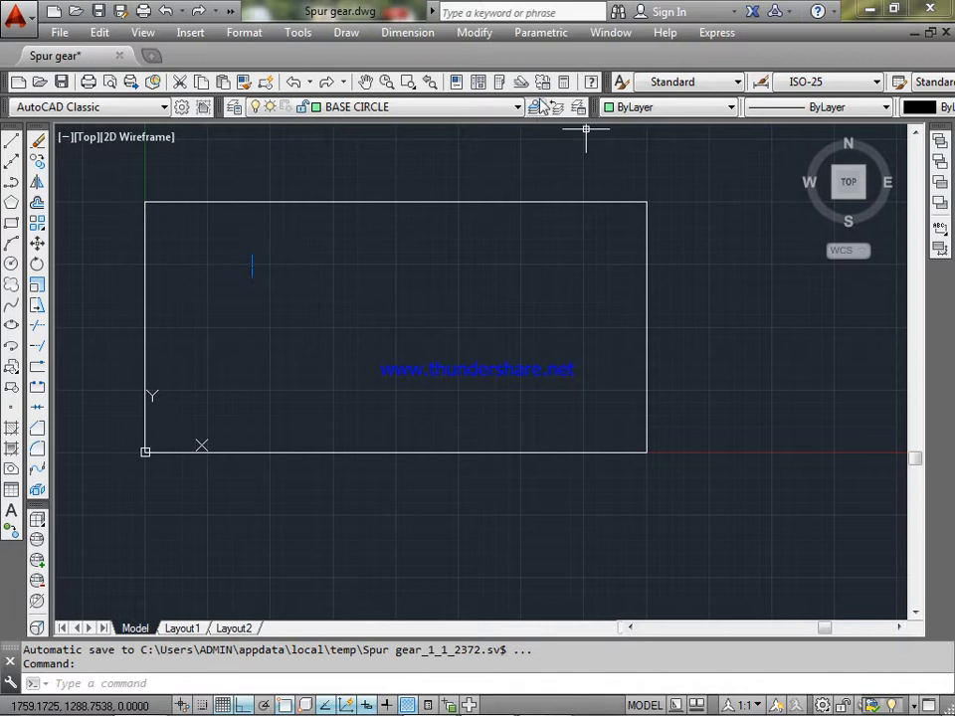
pyautogui.click(517, 107)
pyautogui.click(464, 155)
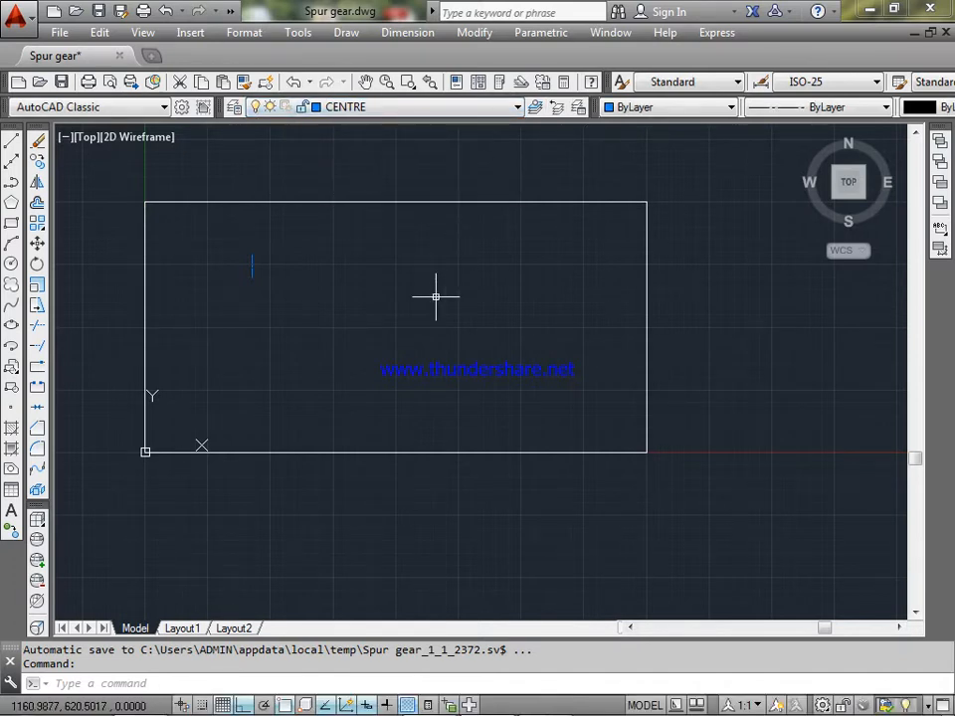
pyautogui.write('l')
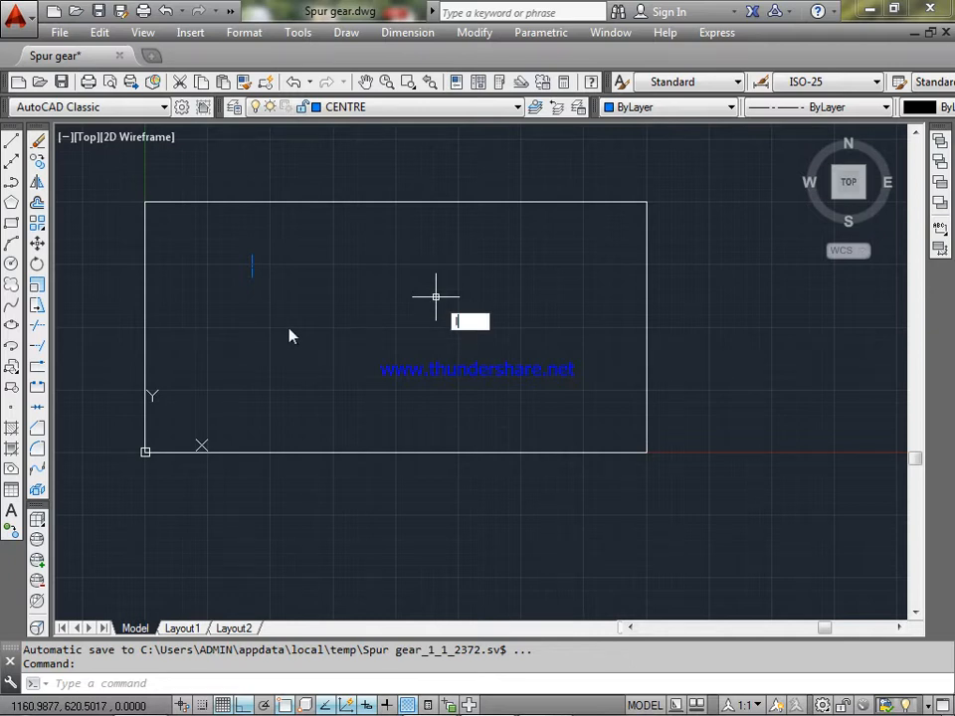
pyautogui.press('Return')
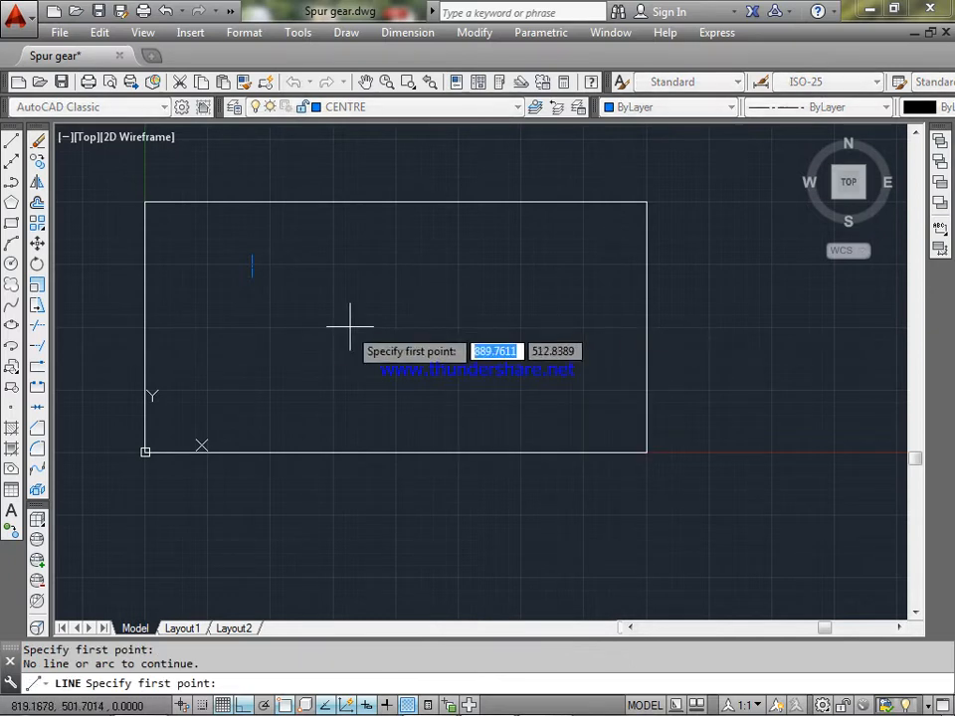
pyautogui.click(293, 325)
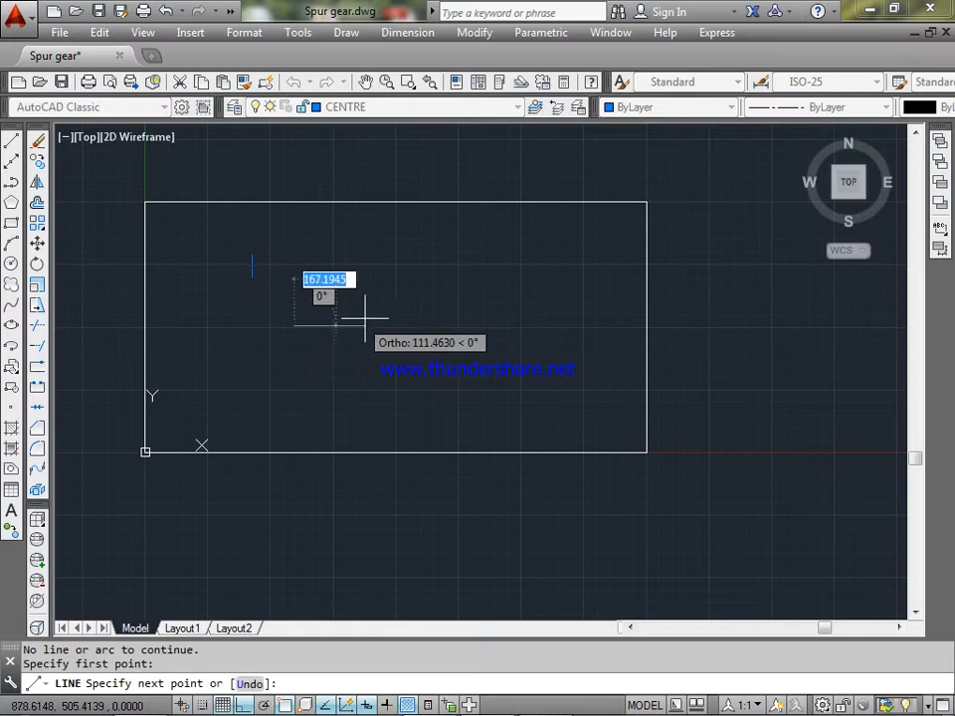
pyautogui.click(582, 325)
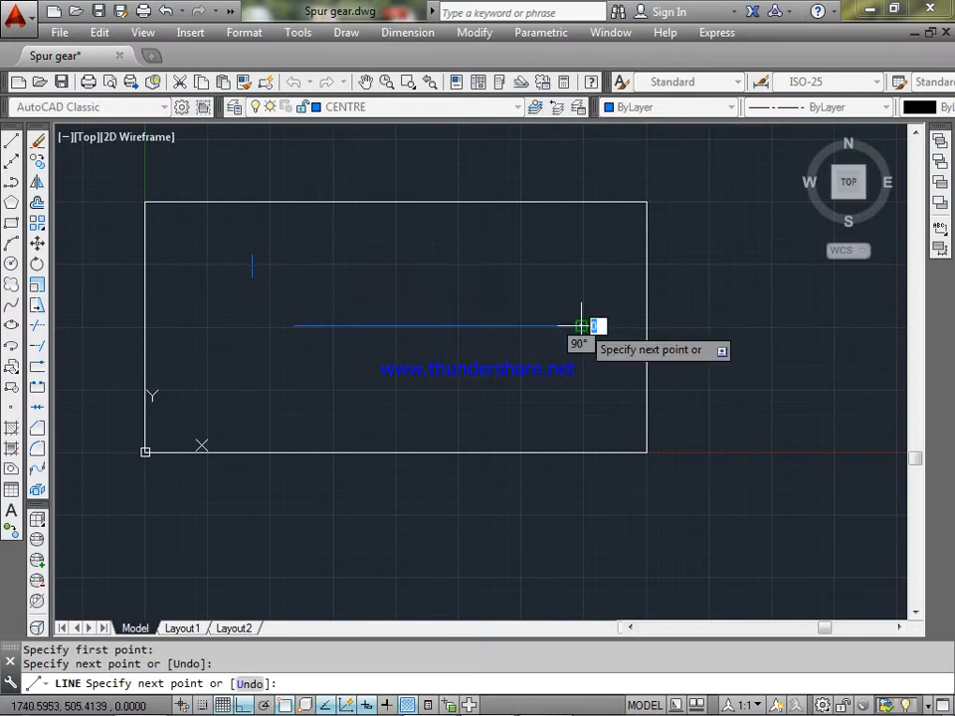
pyautogui.press('Return')
# Step: Draw a vertical centre line crossing the horizontal one, from near the rectangle's upper edge to near its lower edge
pyautogui.press('Return')
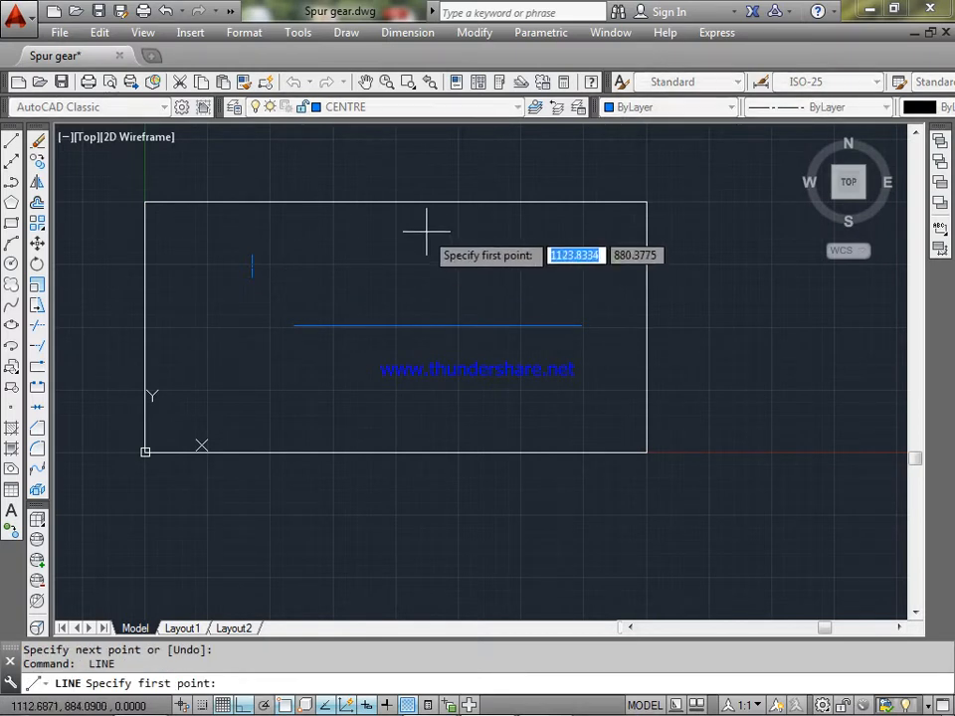
pyautogui.click(422, 230)
pyautogui.click(416, 429)
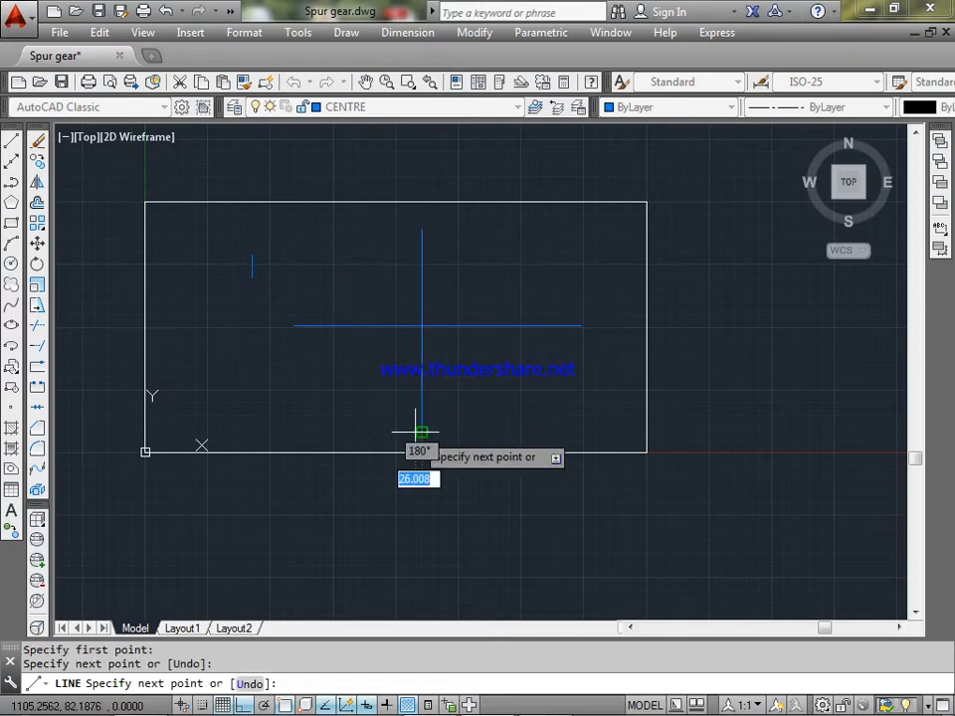
pyautogui.press('Return')
# Step: Match the properties of the short vertical dashed line onto the horizontal and vertical centre lines
pyautogui.write('m')
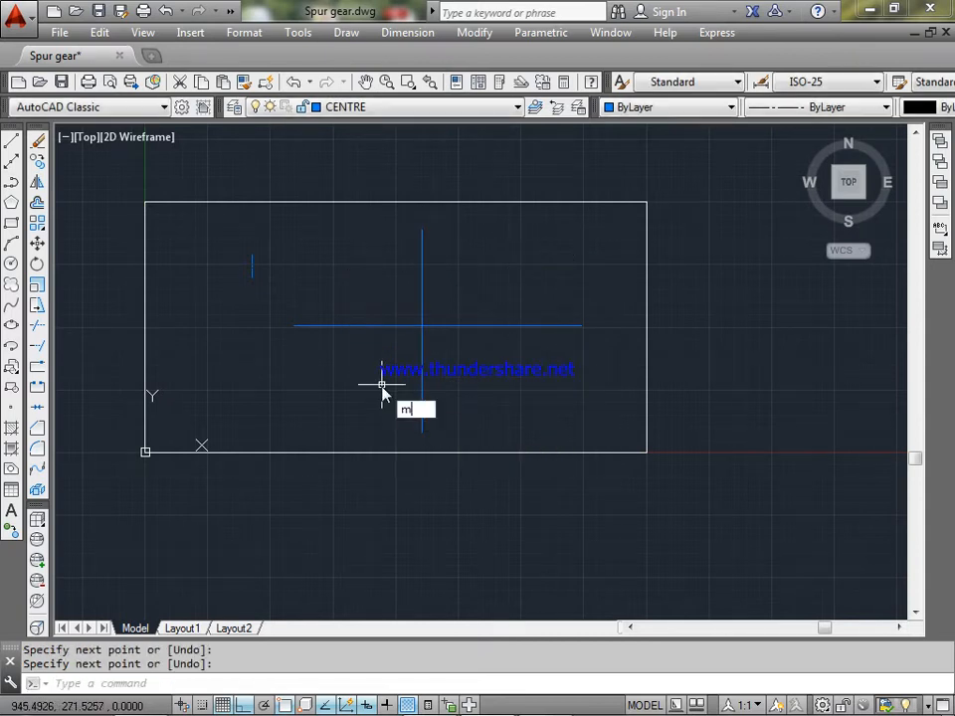
pyautogui.press('Return')
pyautogui.press('Return')
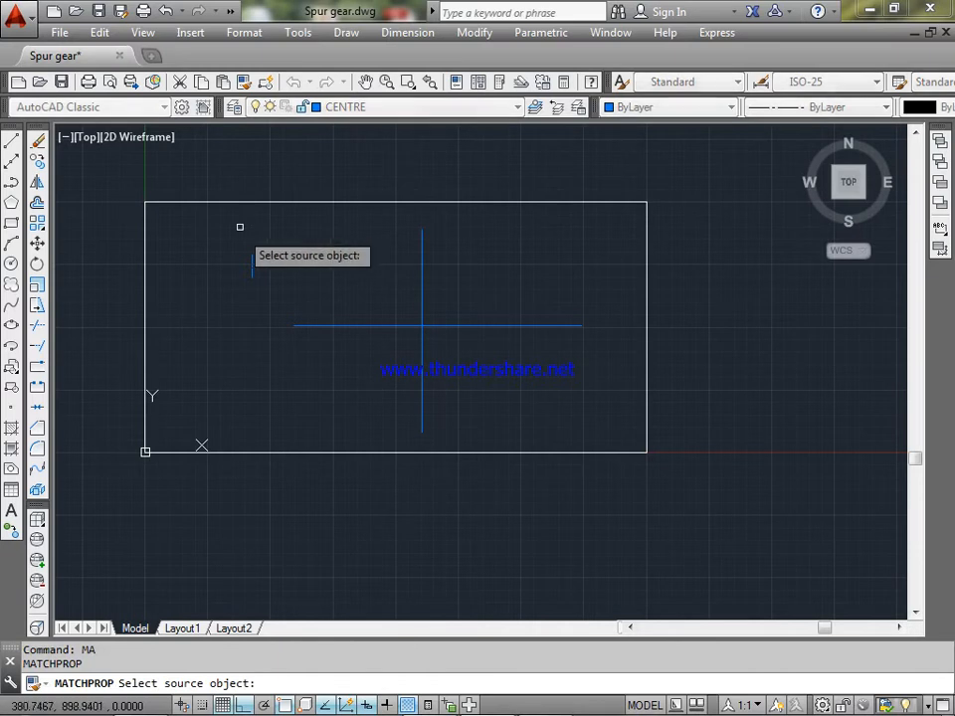
pyautogui.click(252, 263)
pyautogui.click(389, 397)
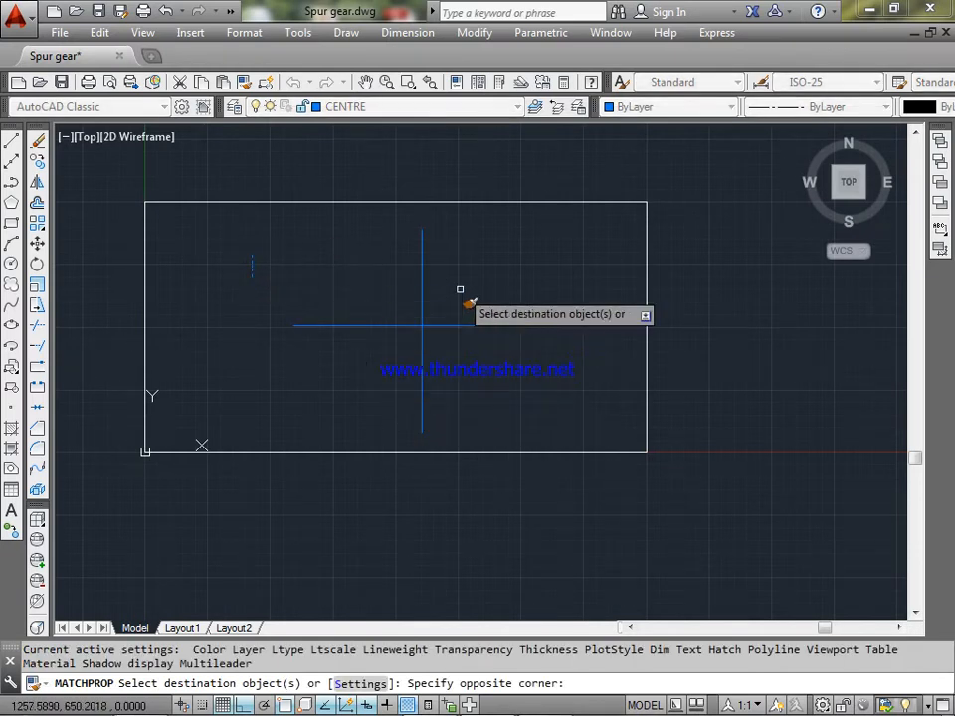
pyautogui.click(461, 287)
pyautogui.click(444, 327)
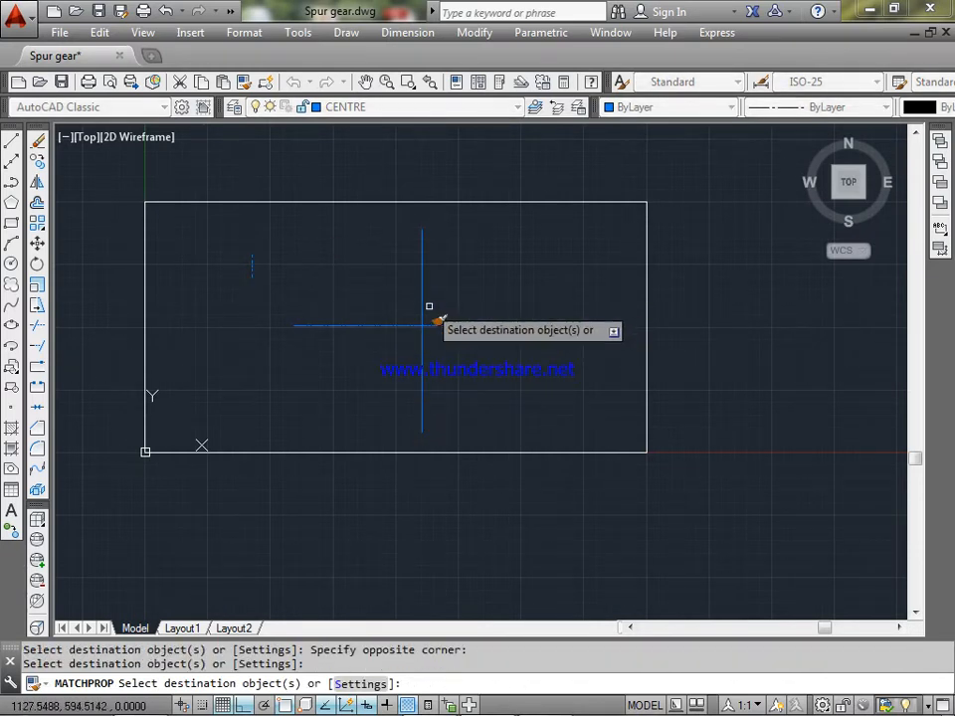
pyautogui.click(424, 294)
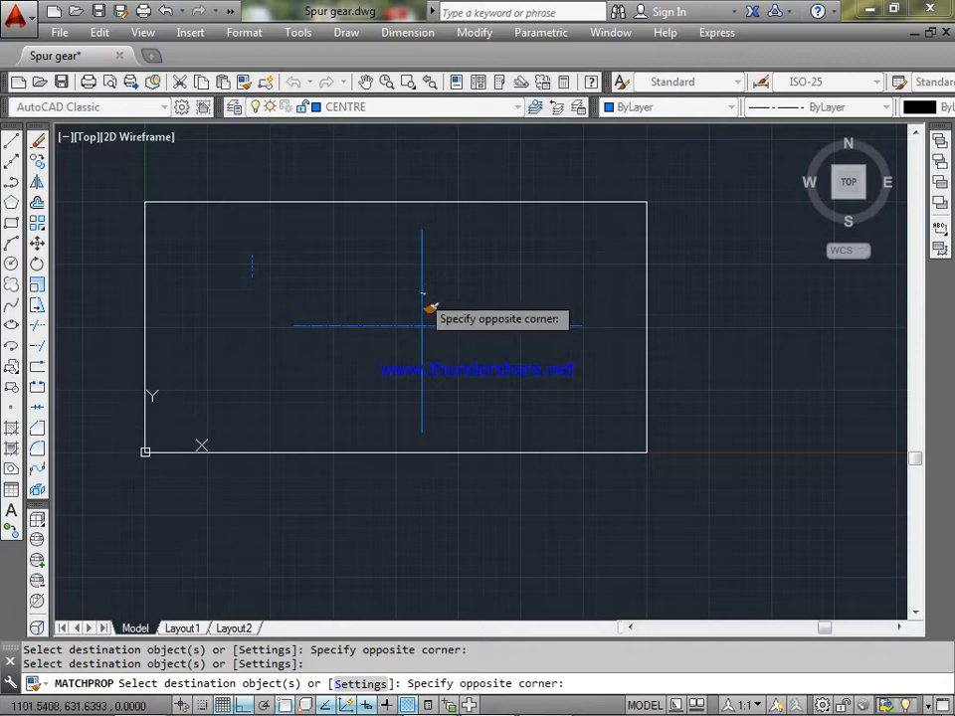
pyautogui.click(417, 292)
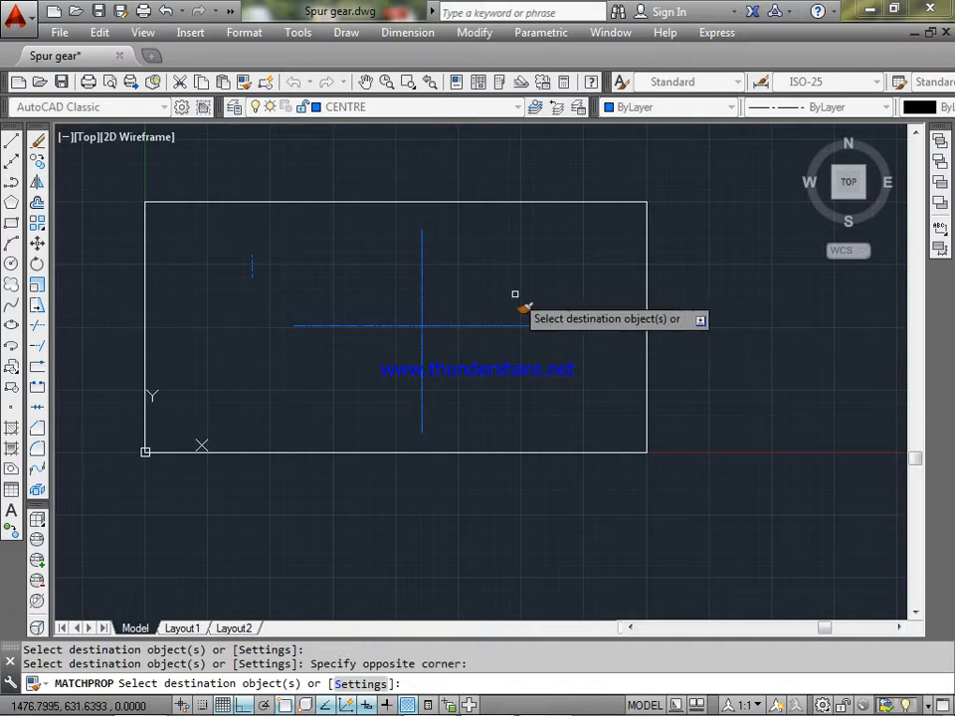
pyautogui.press('Return')
# Step: Make CONTINIOUS the current layer and draw a circle of radius 125 centred on the intersection of the centre lines
pyautogui.scroll(5, 450, 322)
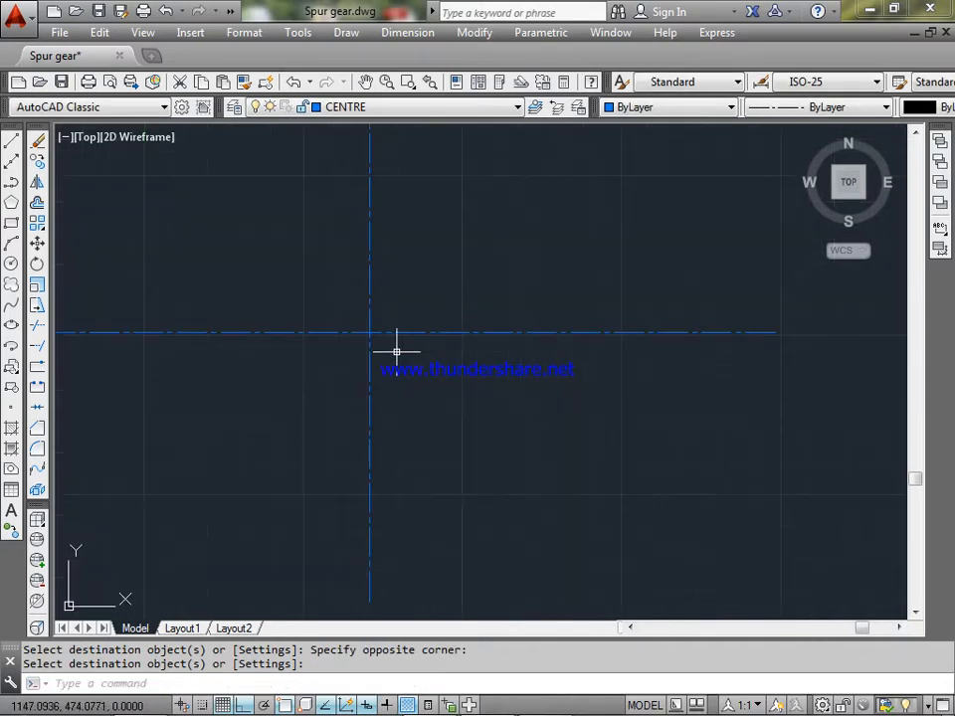
pyautogui.scroll(2, 396, 351)
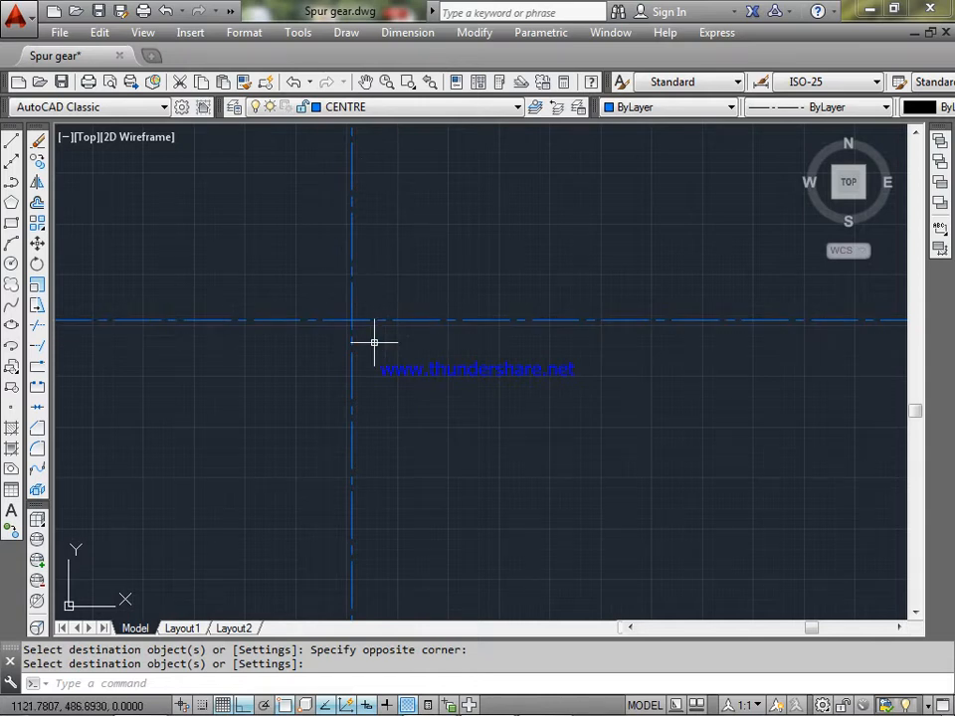
pyautogui.scroll(4, 359, 318)
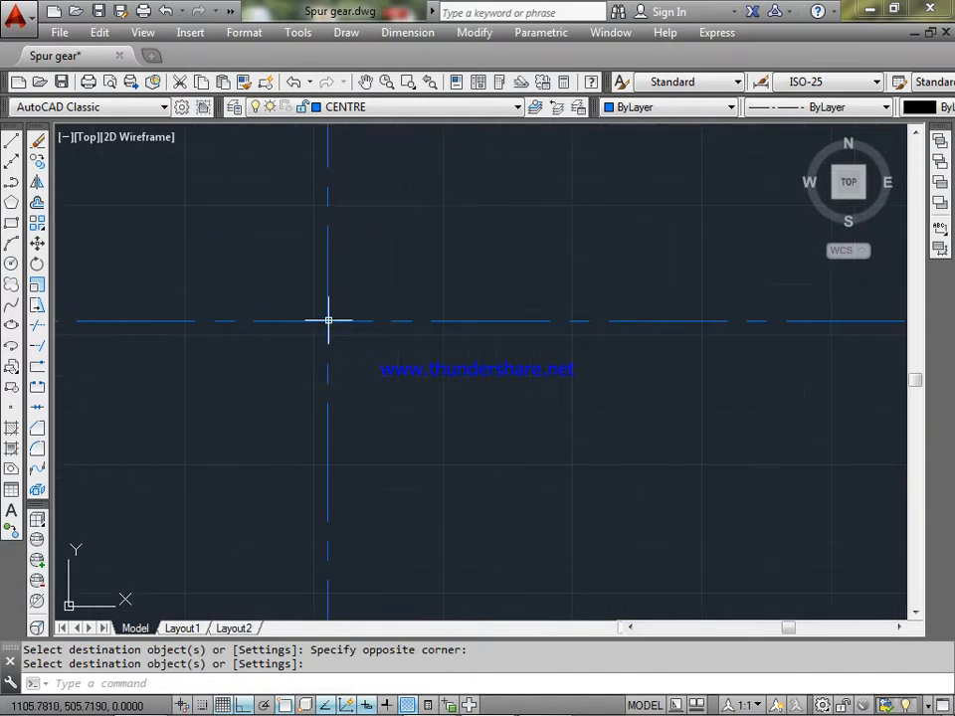
pyautogui.click(439, 107)
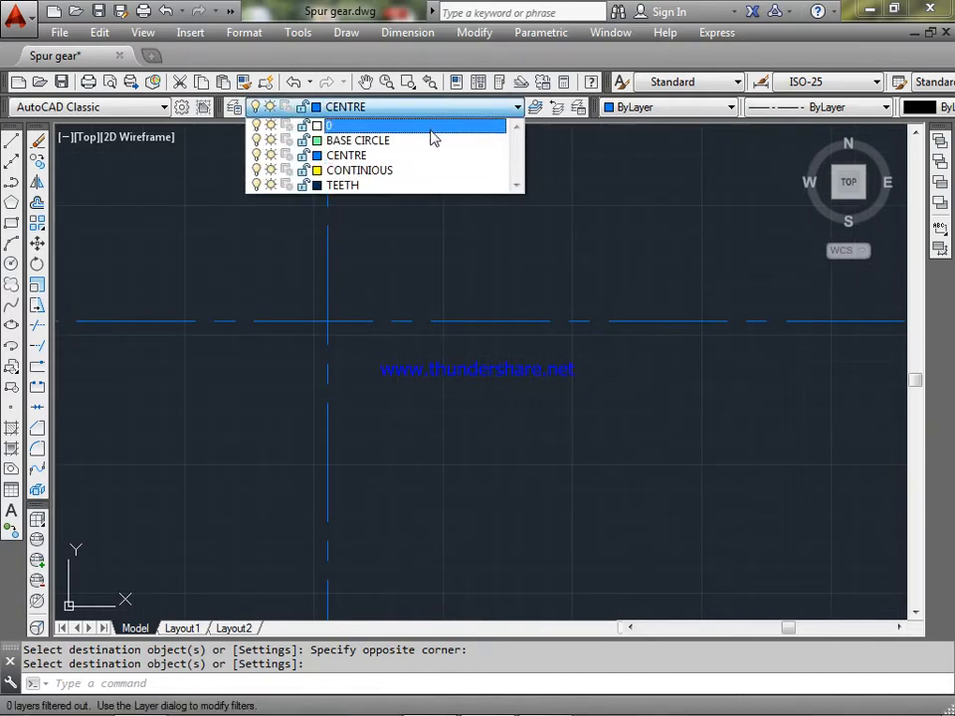
pyautogui.click(428, 170)
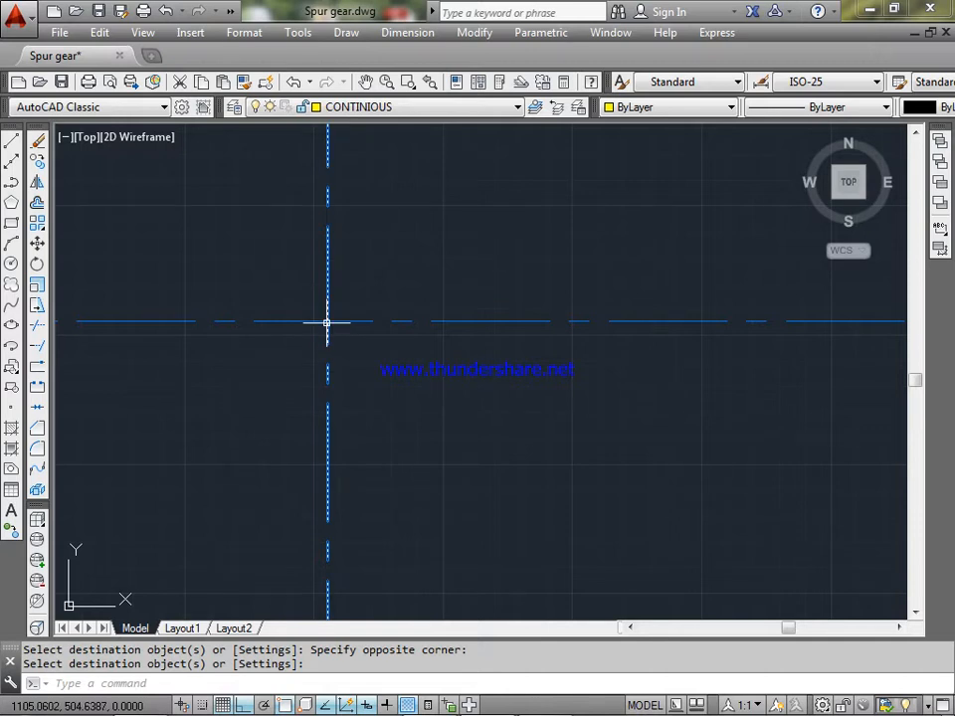
pyautogui.write('c')
pyautogui.press('Return')
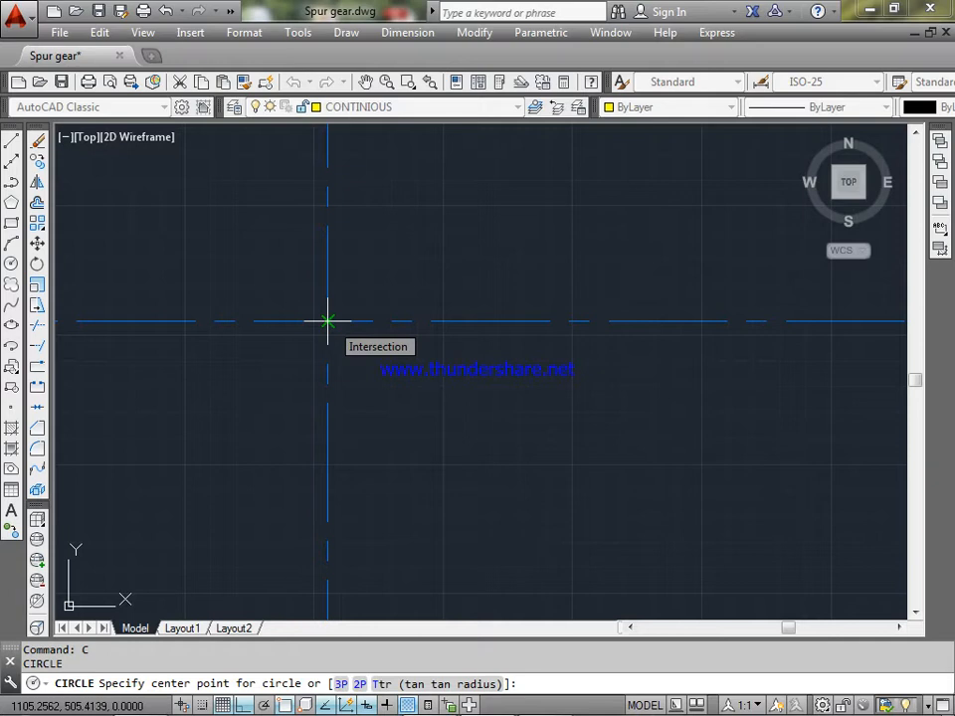
pyautogui.click(328, 321)
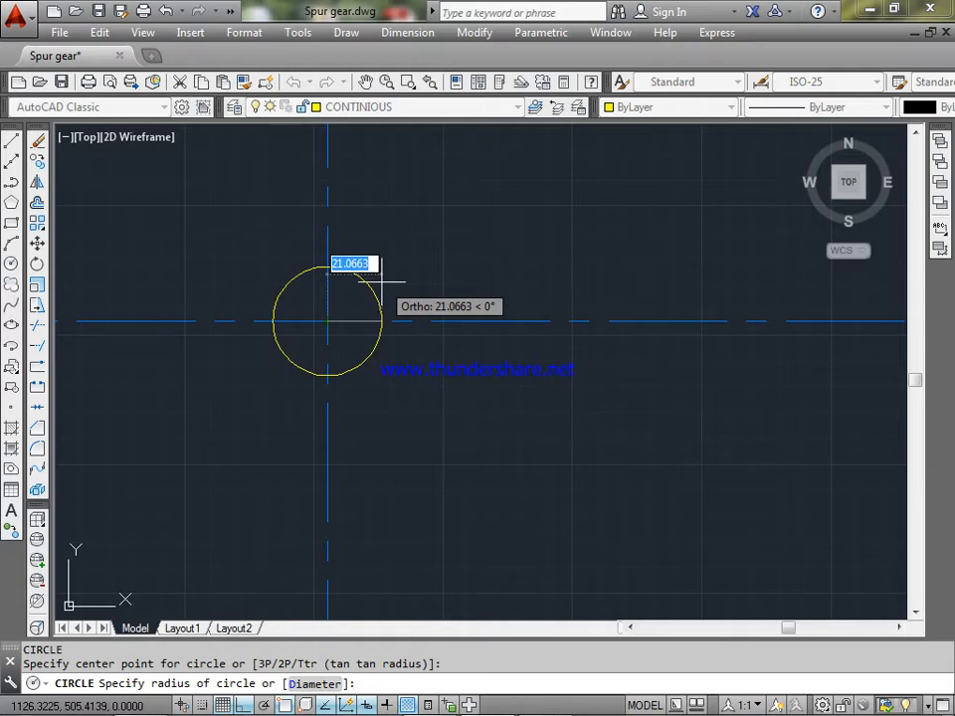
pyautogui.write('125')
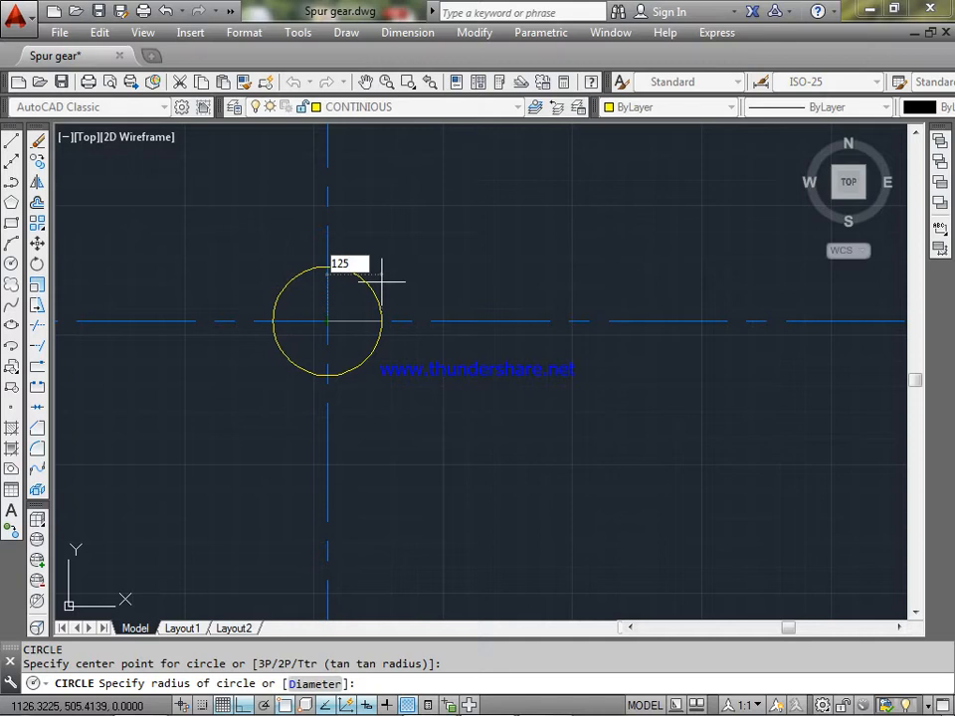
pyautogui.press('Return')
pyautogui.scroll(-2, 381, 281)
pyautogui.moveTo(408, 272); pyautogui.dragTo(464, 343, button='middle')
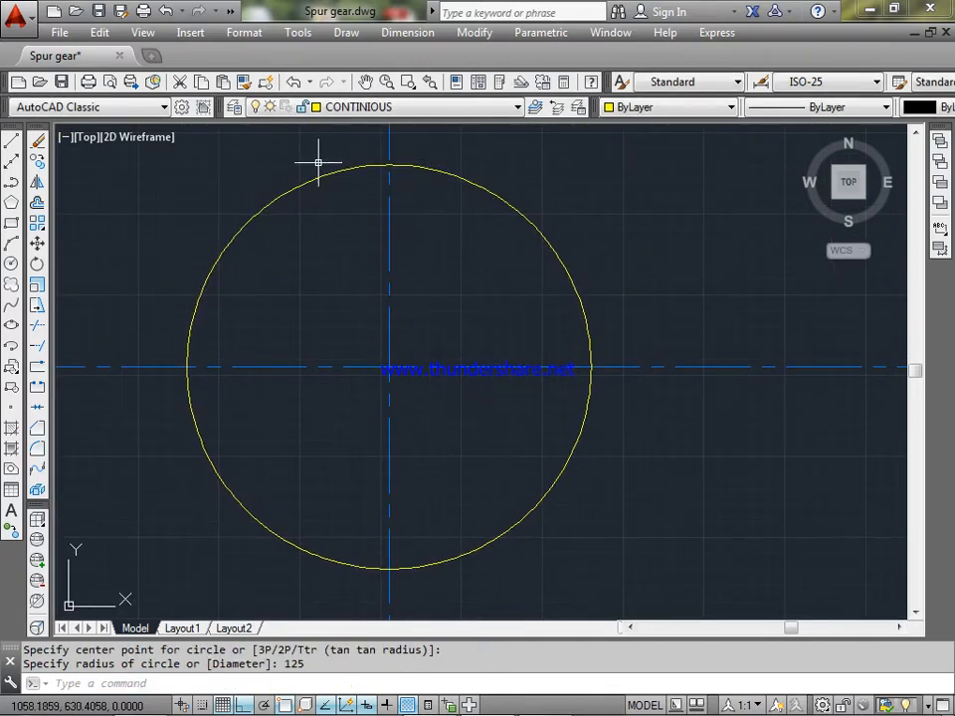
pyautogui.click(358, 565)
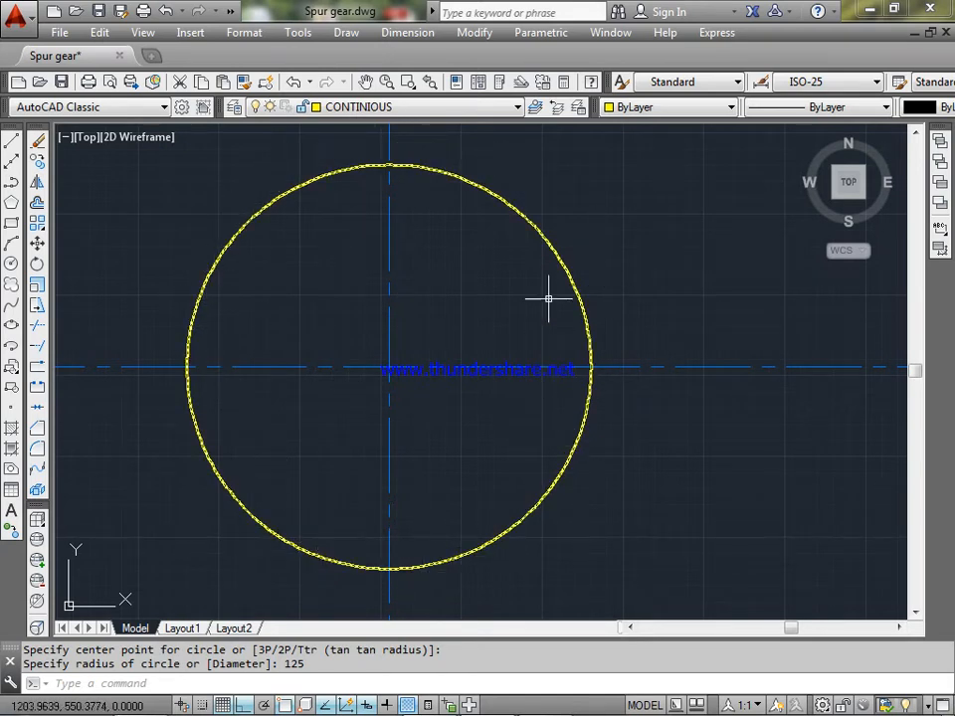
pyautogui.press('Escape')
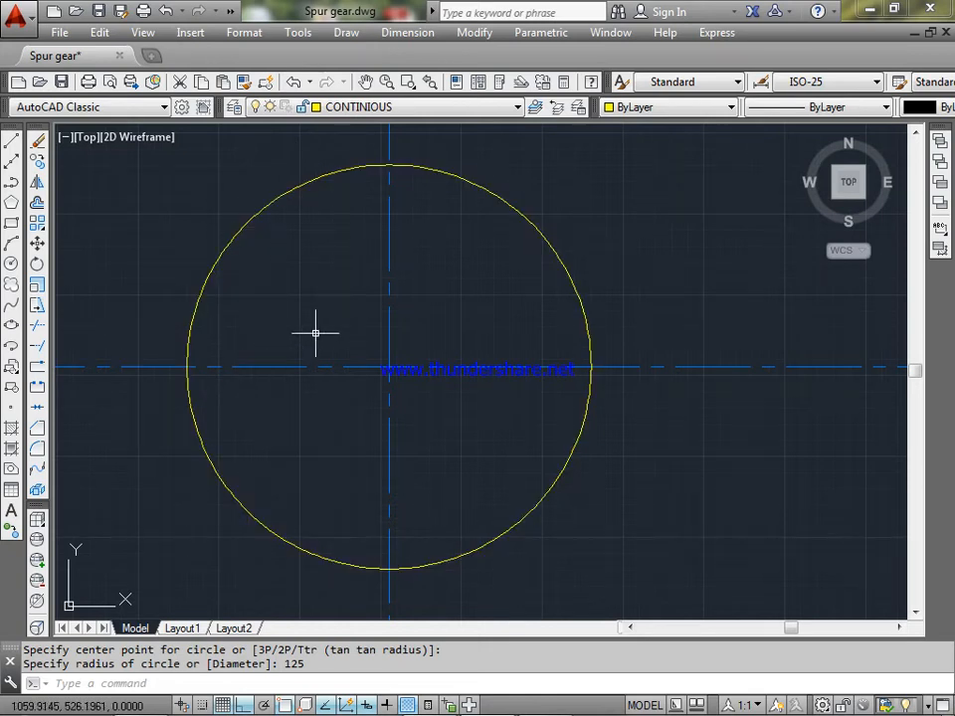
# Step: Draw a concentric circle of radius 135 from the centre lines' intersection
pyautogui.write('c')
pyautogui.press('Return')
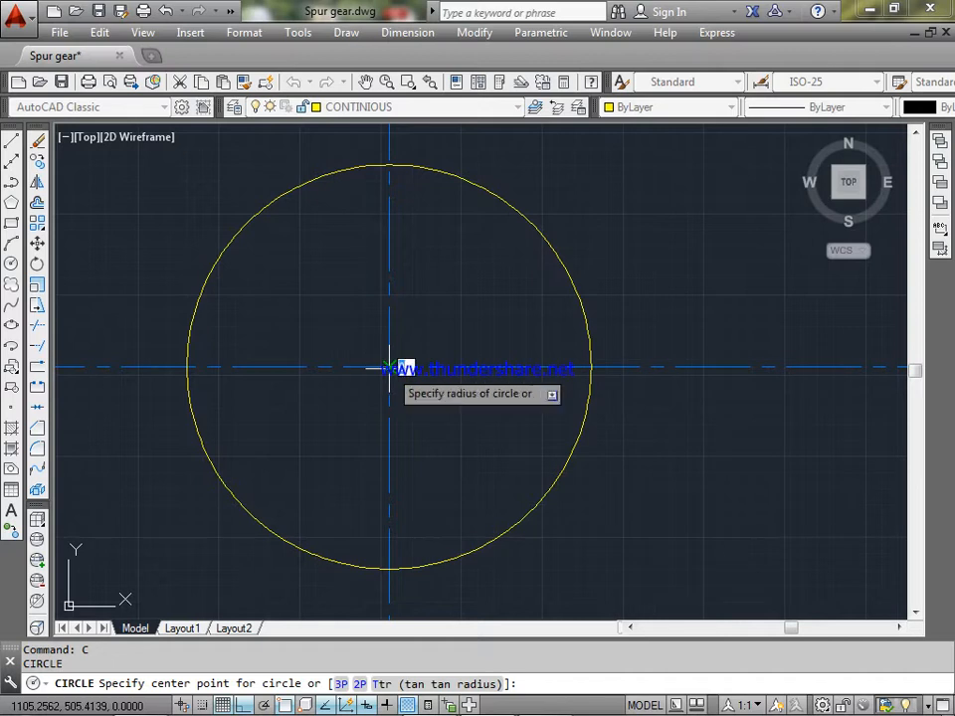
pyautogui.click(389, 368)
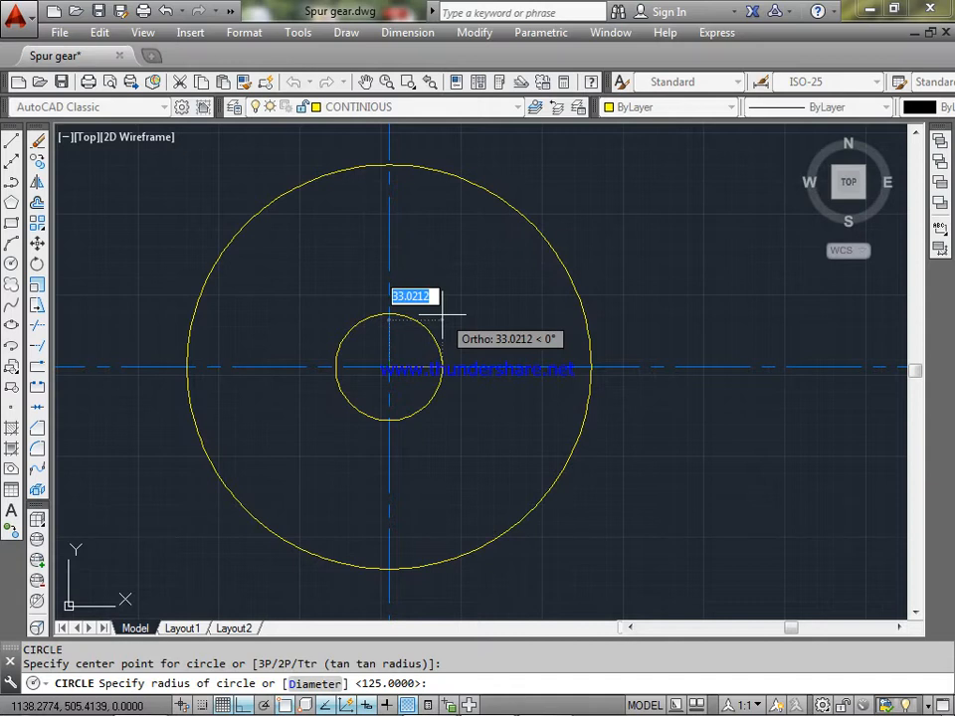
pyautogui.write('135')
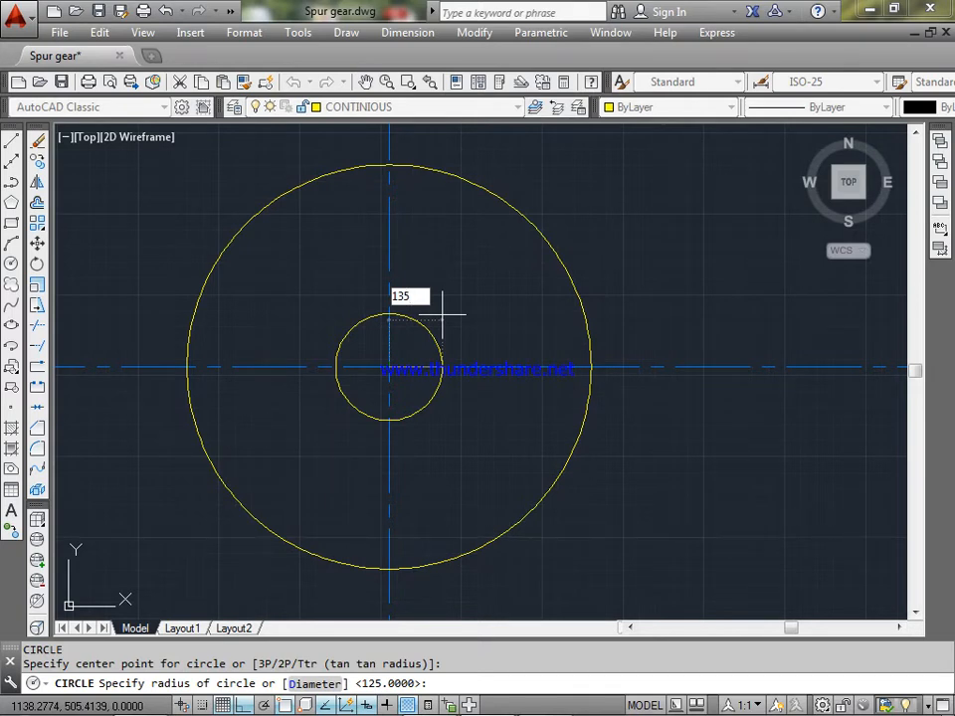
pyautogui.press('Return')
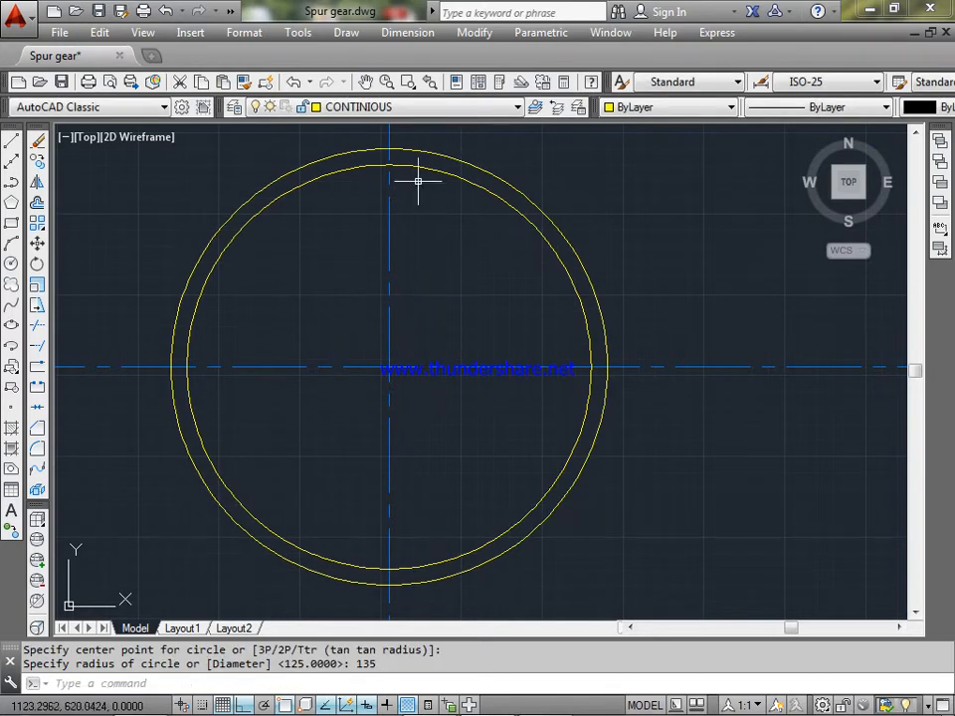
pyautogui.click(420, 149)
pyautogui.click(419, 148)
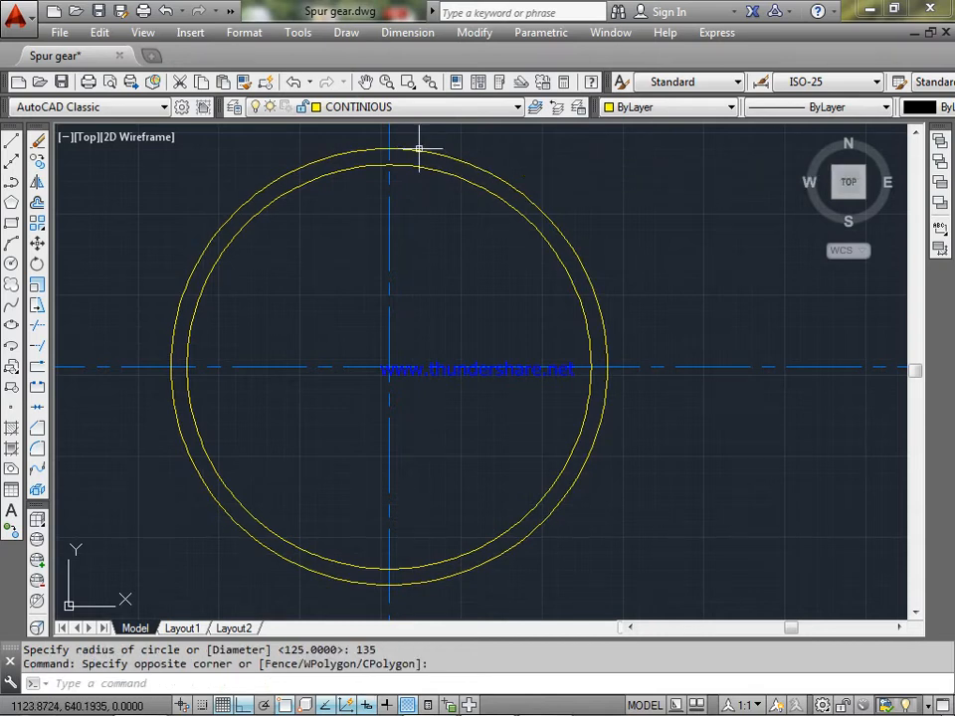
pyautogui.click(420, 149)
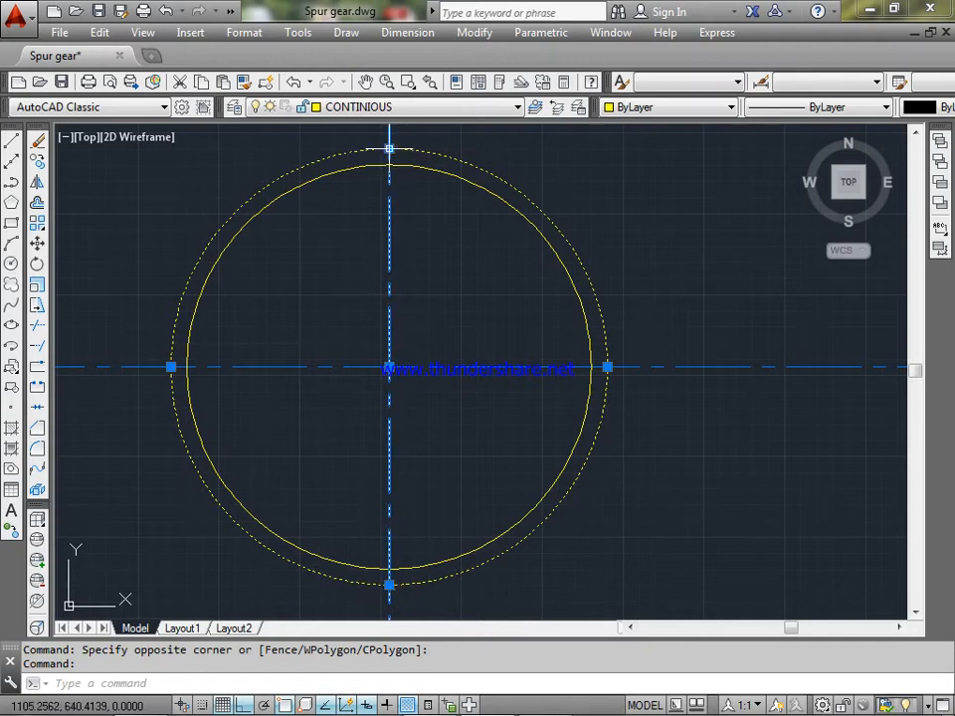
pyautogui.press('space')
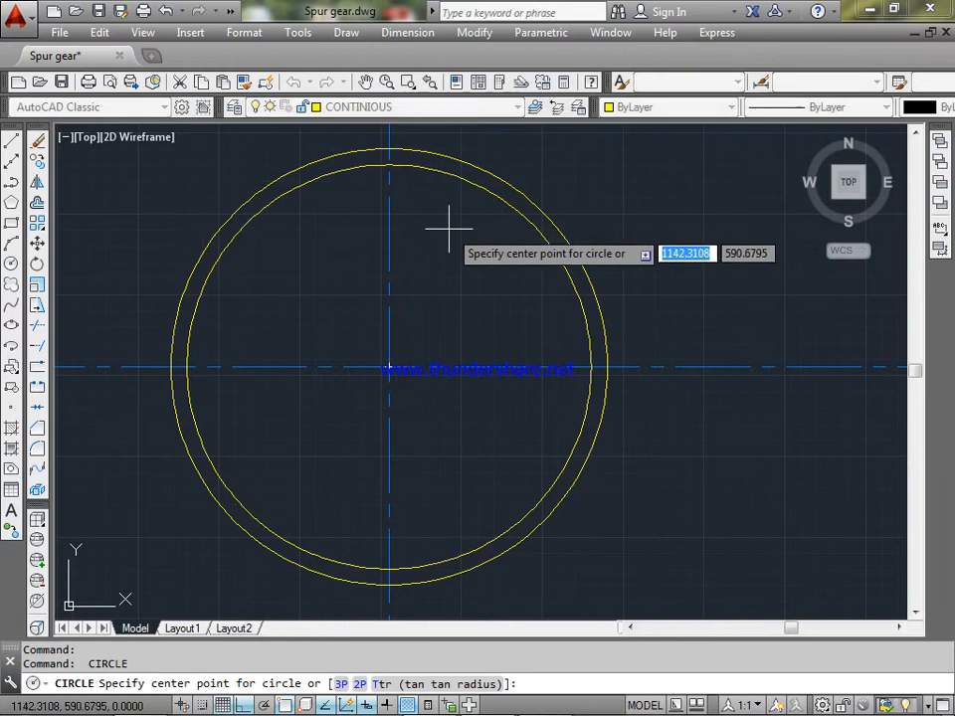
pyautogui.press('Escape')
# Step: Draw a third concentric circle of radius 113.43 centred on the intersection of the centre lines
pyautogui.write('C')
pyautogui.press('space')
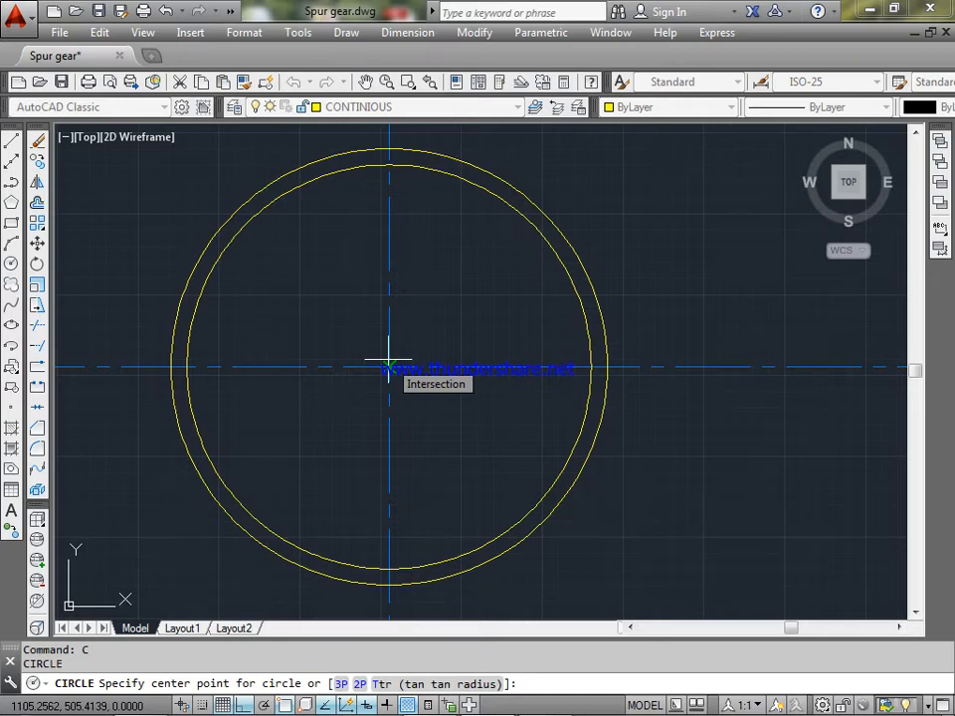
pyautogui.click(388, 368)
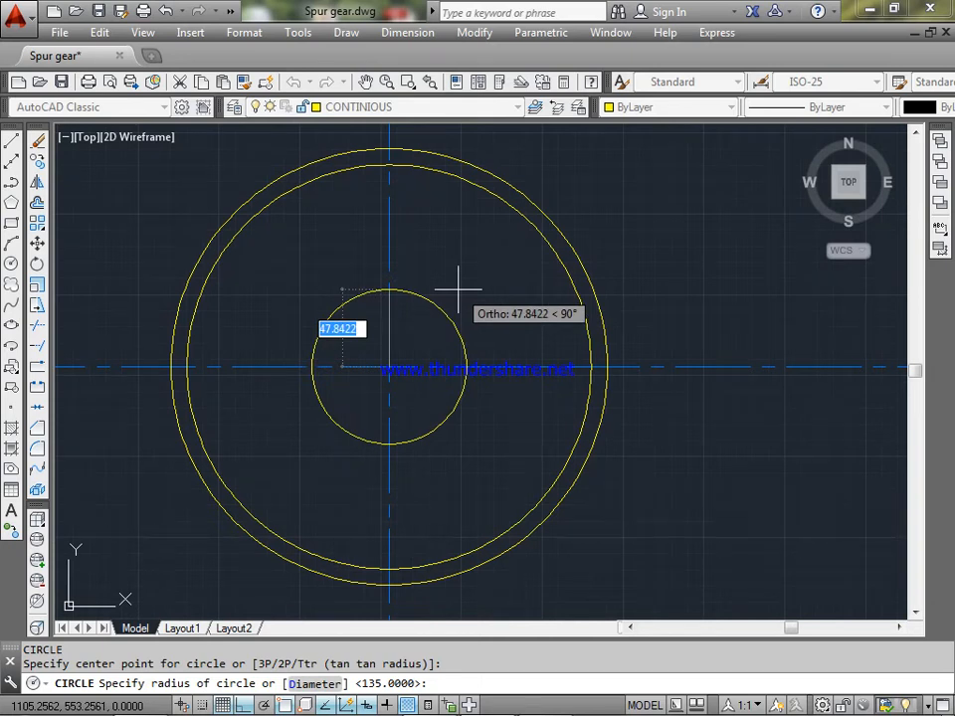
pyautogui.write('11')
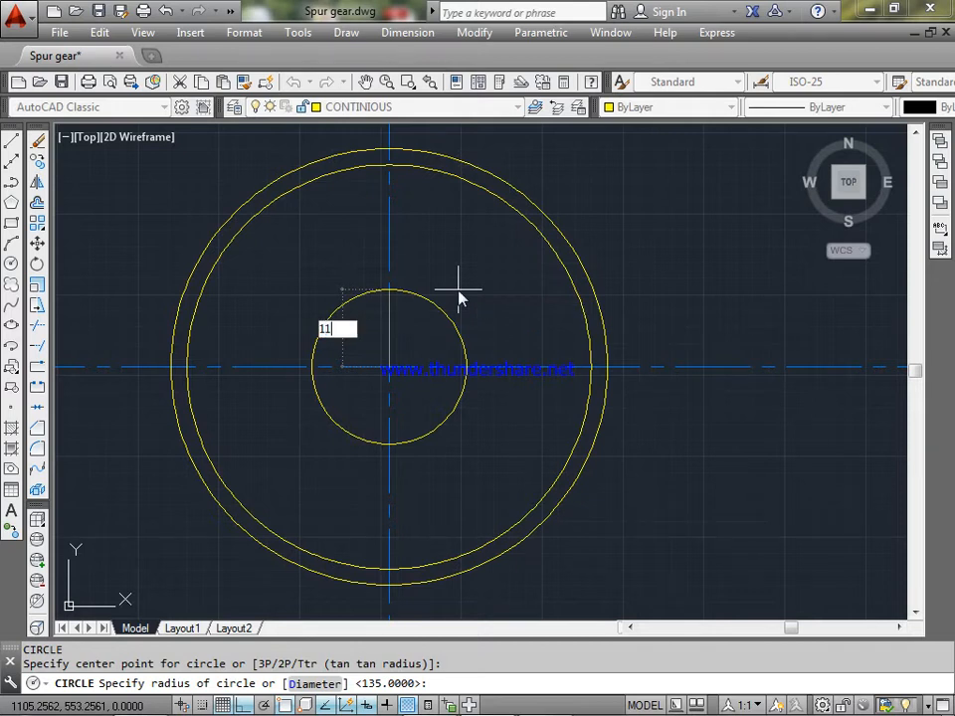
pyautogui.write('3.43')
pyautogui.press('Return')
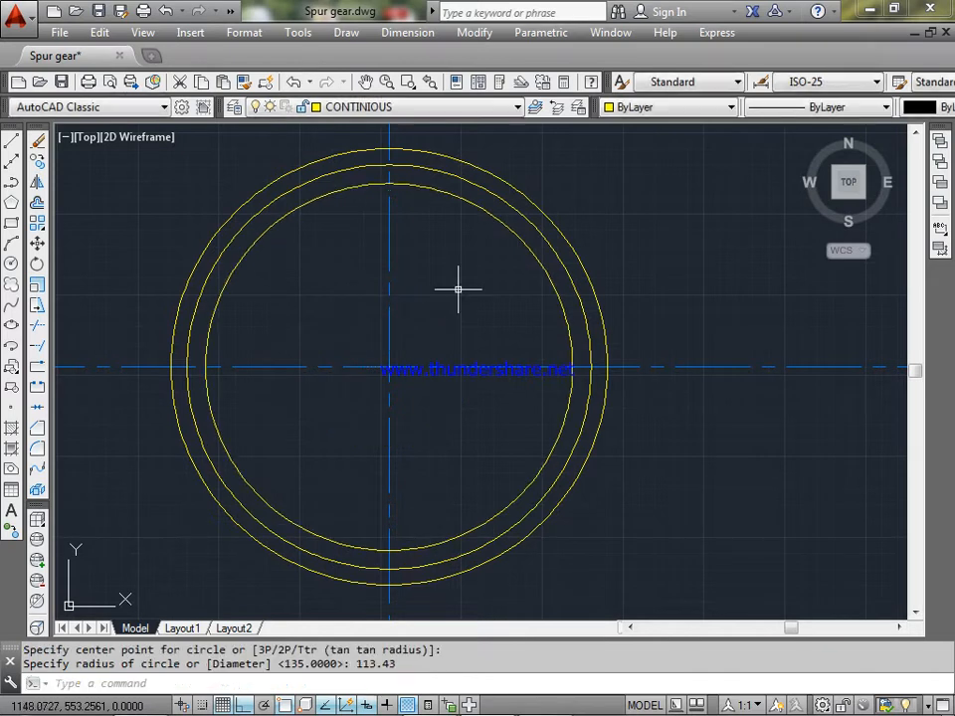
pyautogui.click(412, 184)
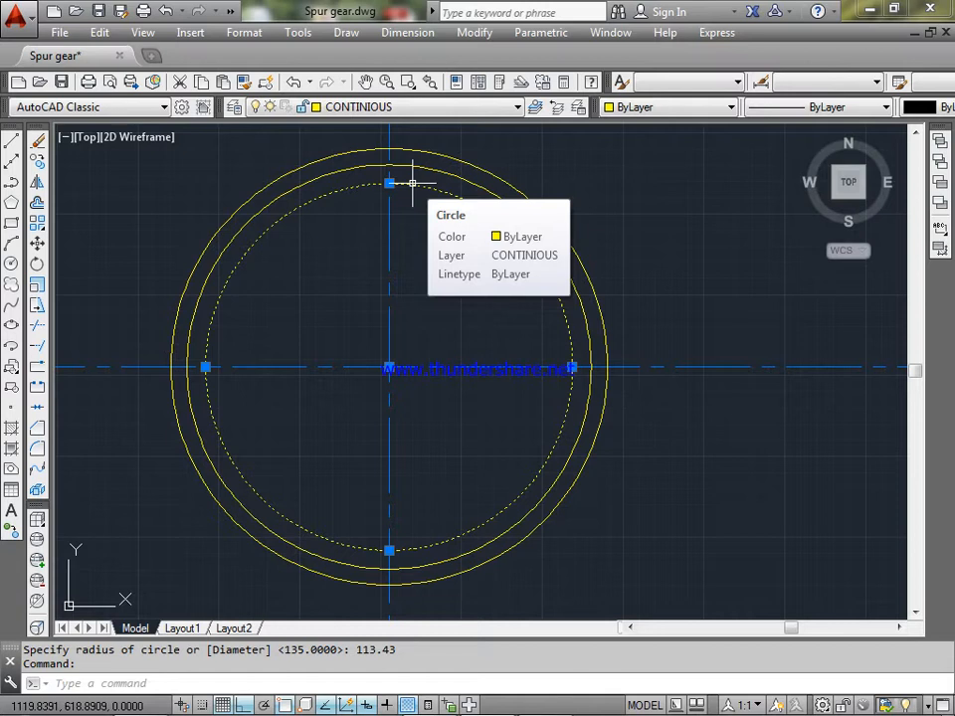
pyautogui.press('Return')
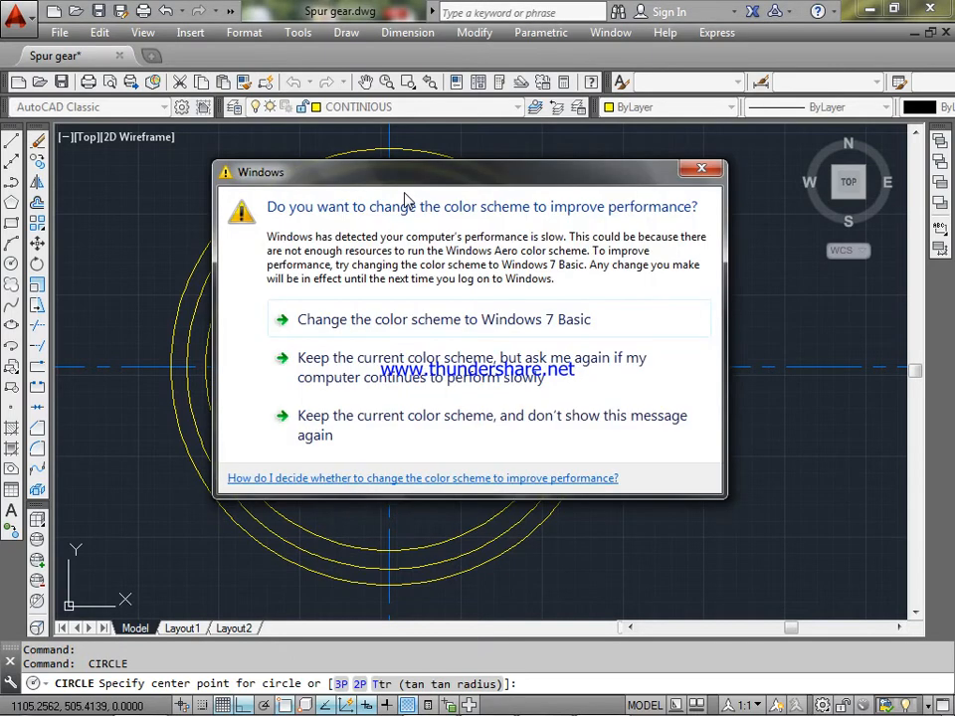
pyautogui.click(698, 166)
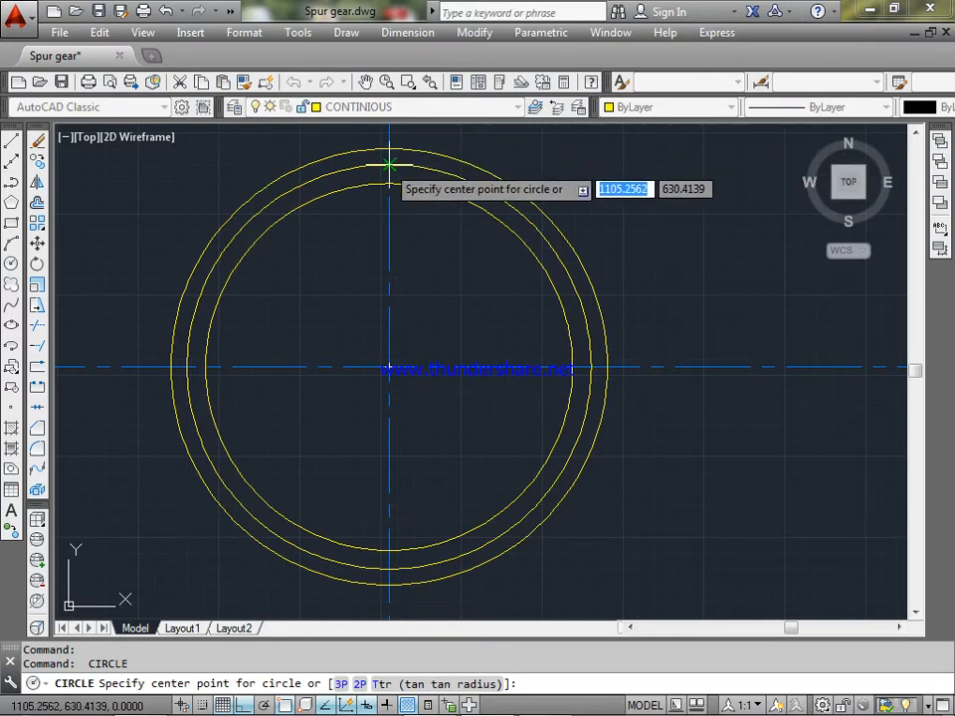
pyautogui.press('Escape')
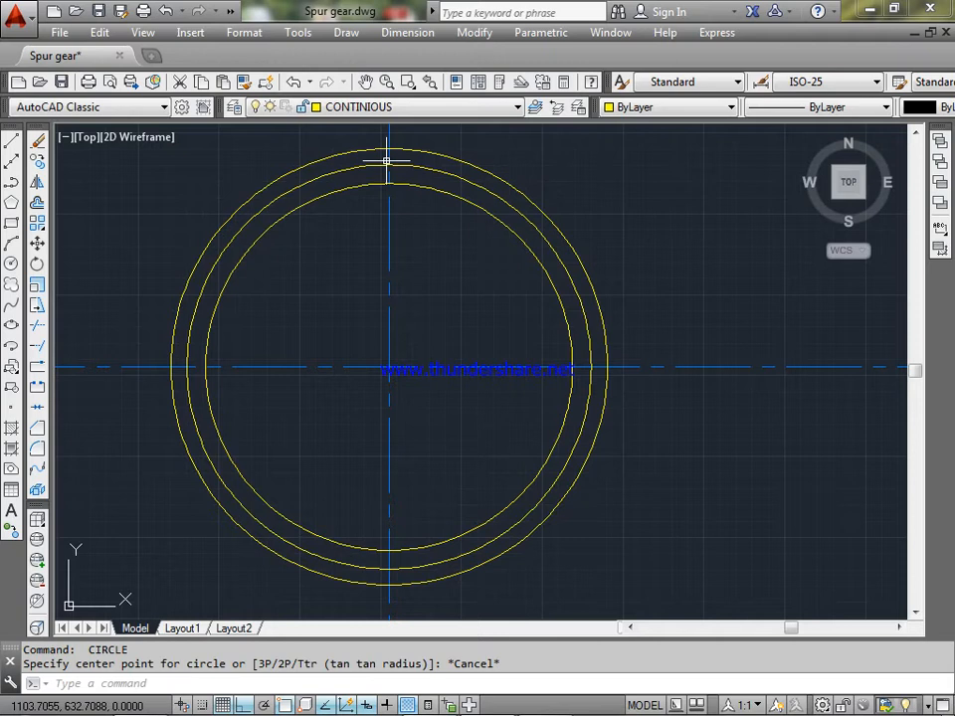
# Step: Draw a horizontal line through the topmost point of the radius 125 circle, extending beyond the circles on both sides
pyautogui.write('L')
pyautogui.press('Return')
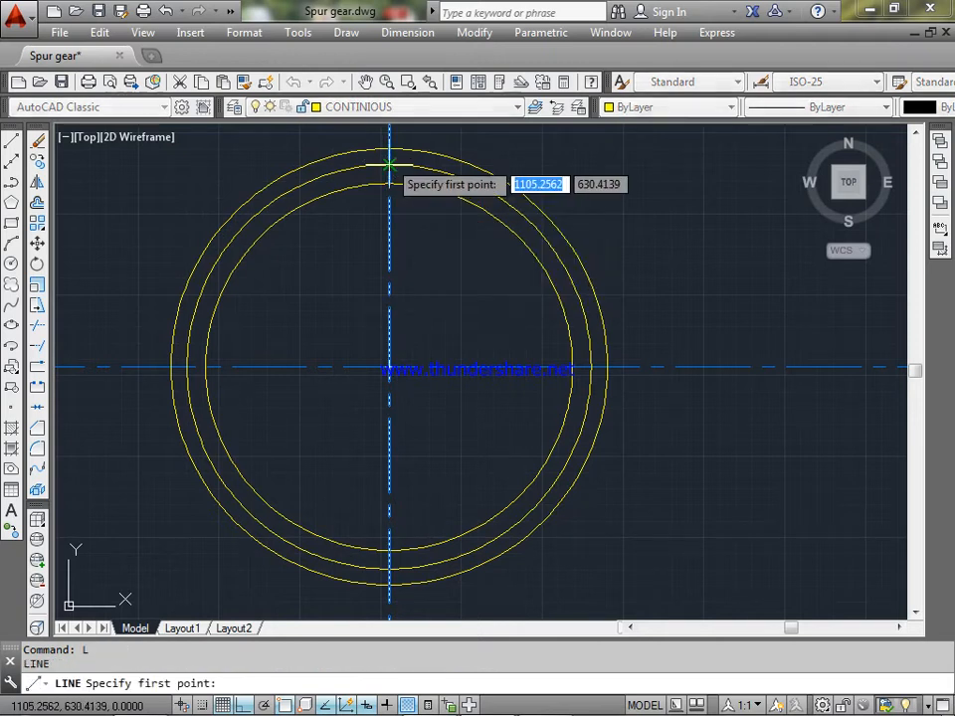
pyautogui.click(185, 163)
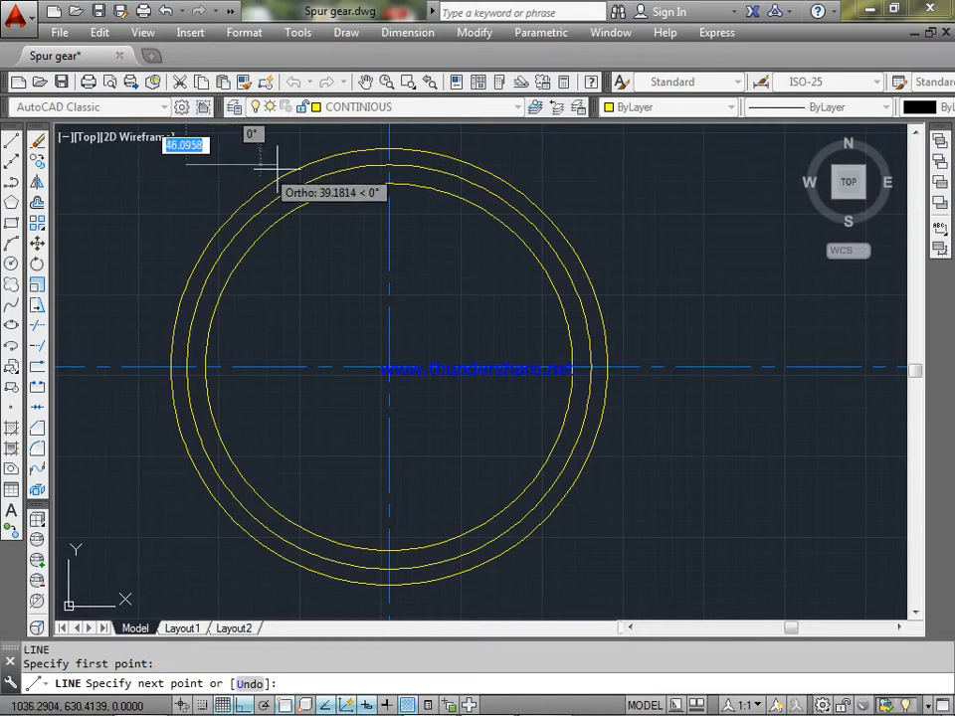
pyautogui.click(615, 163)
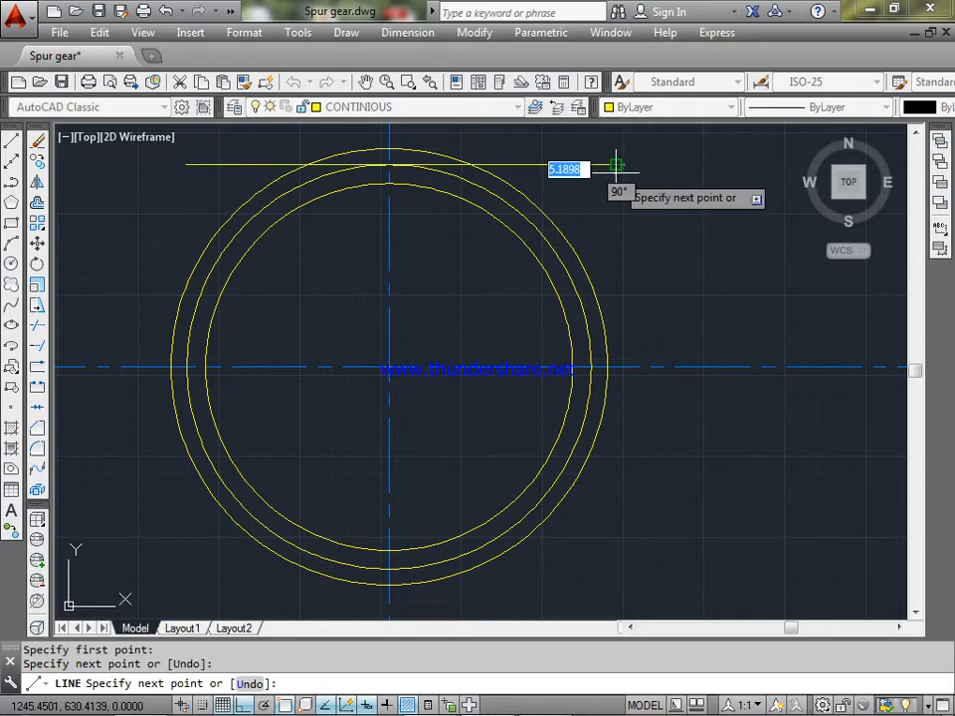
pyautogui.click(389, 164)
pyautogui.press('Return')
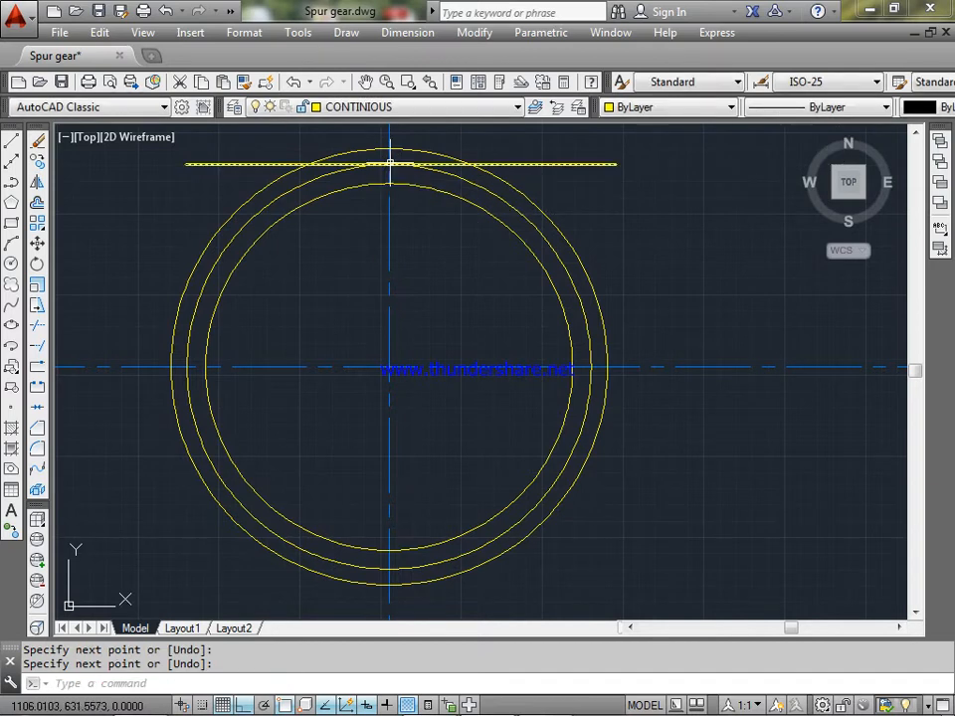
# Step: Draw a line at 20° from where the horizontal tangent line meets the vertical centre line, ending up and right beyond the outer circle
pyautogui.scroll(4, 390, 163)
pyautogui.moveTo(412, 192); pyautogui.dragTo(471, 288, button='middle')
pyautogui.scroll(4, 443, 260)
pyautogui.scroll(2, 444, 260)
pyautogui.scroll(-5, 481, 270)
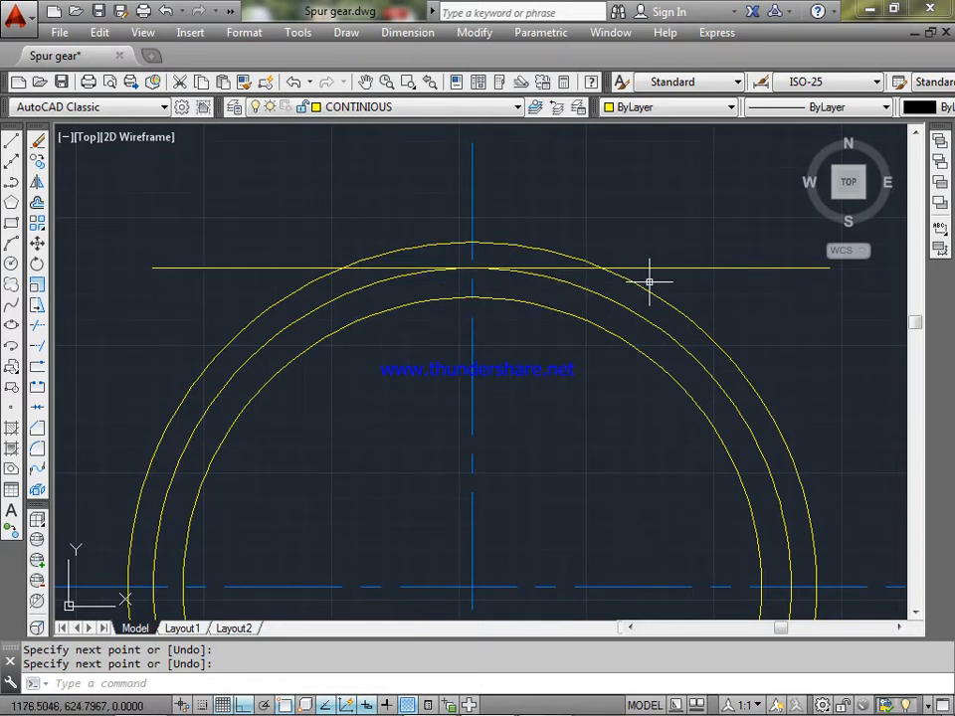
pyautogui.write('l')
pyautogui.press('Return')
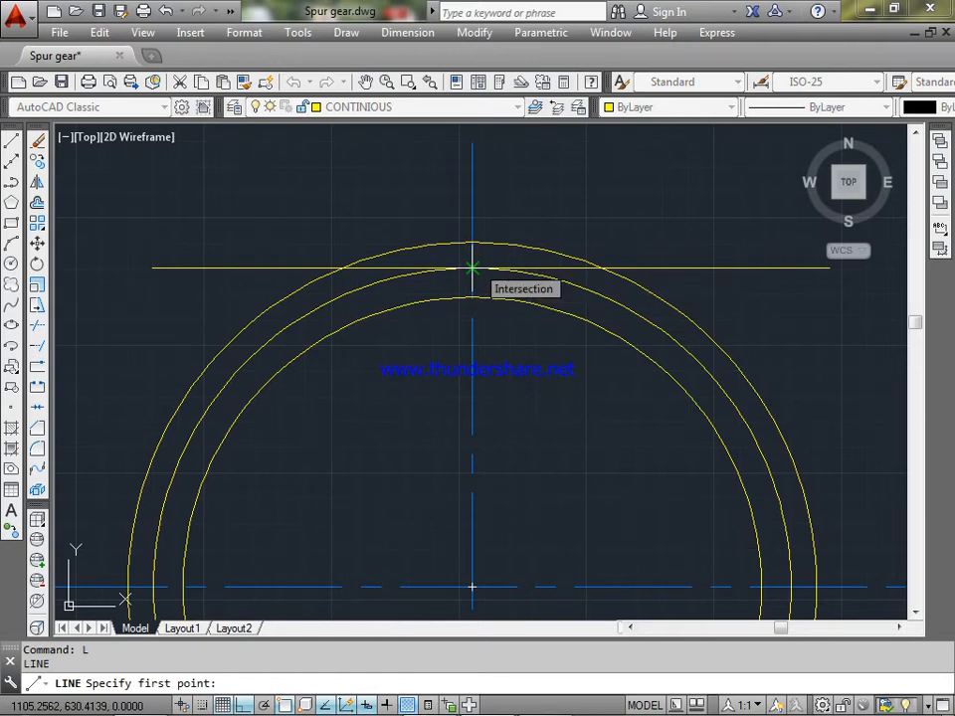
pyautogui.click(471, 268)
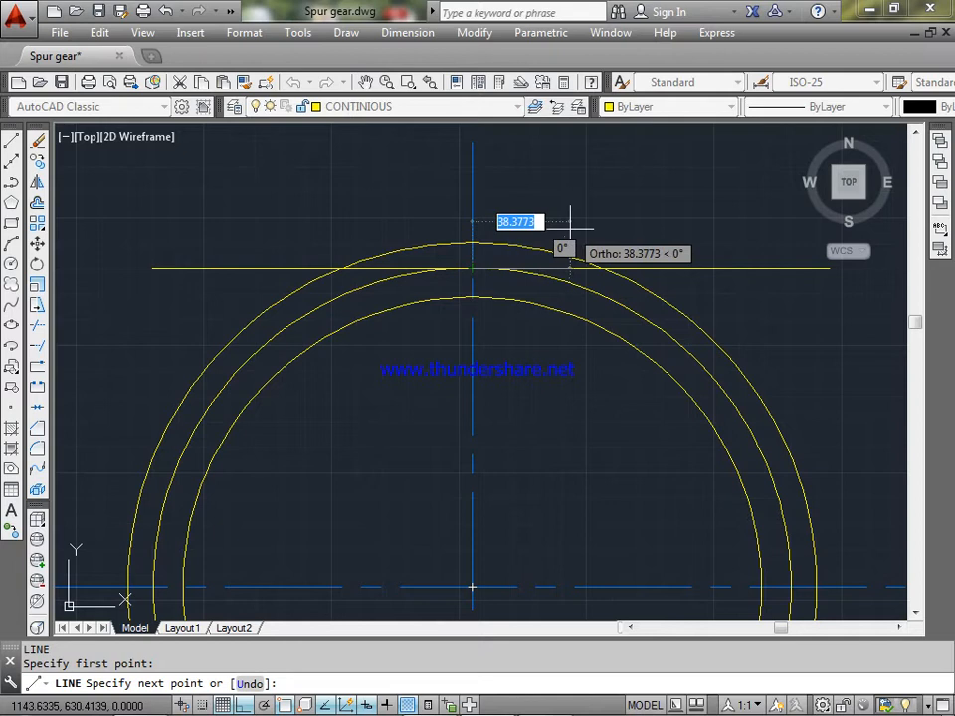
pyautogui.press('F8')
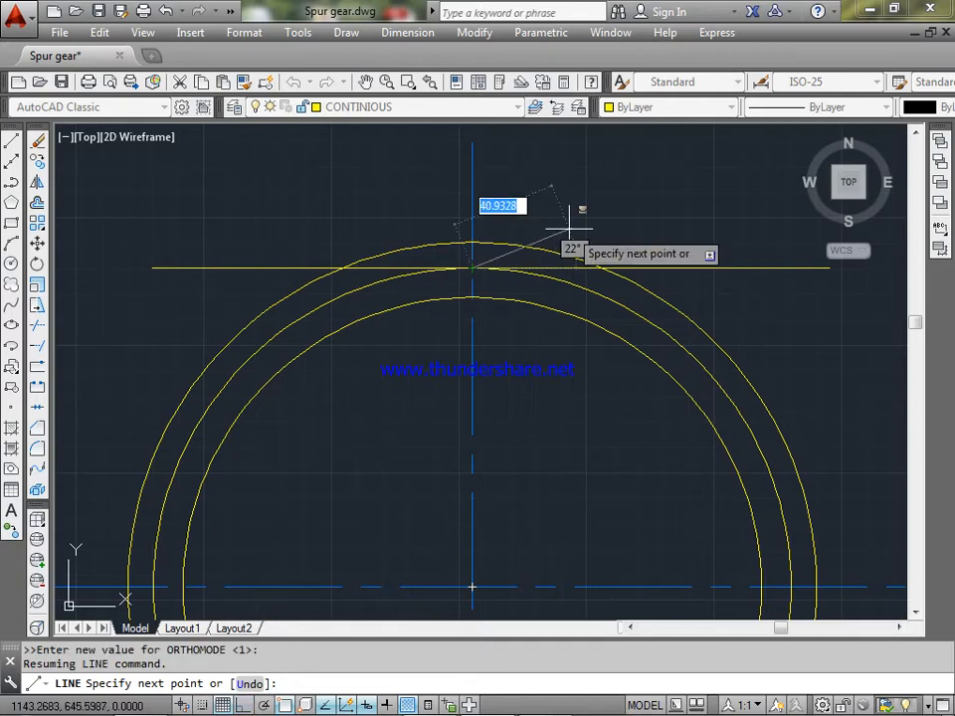
pyautogui.press('F8')
pyautogui.press('BackSpace')
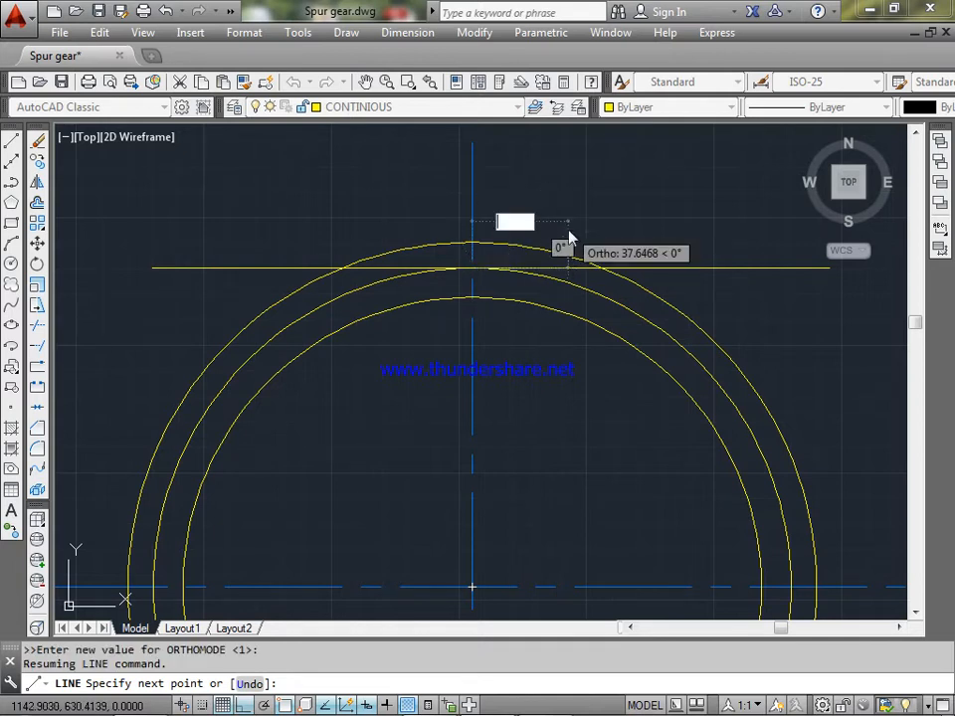
pyautogui.write('<20')
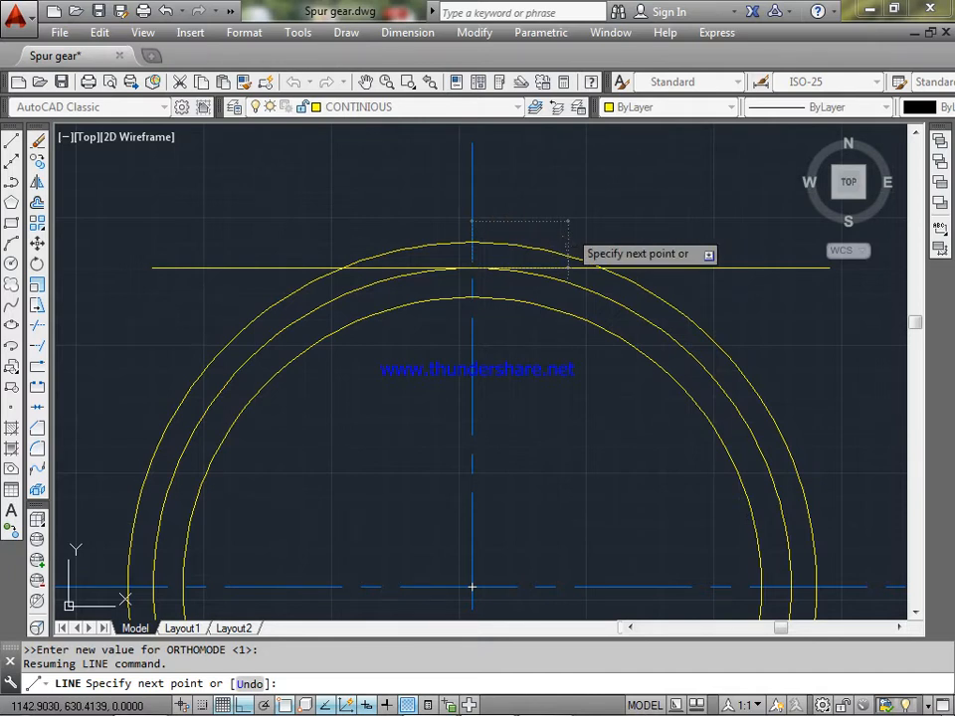
pyautogui.press('Return')
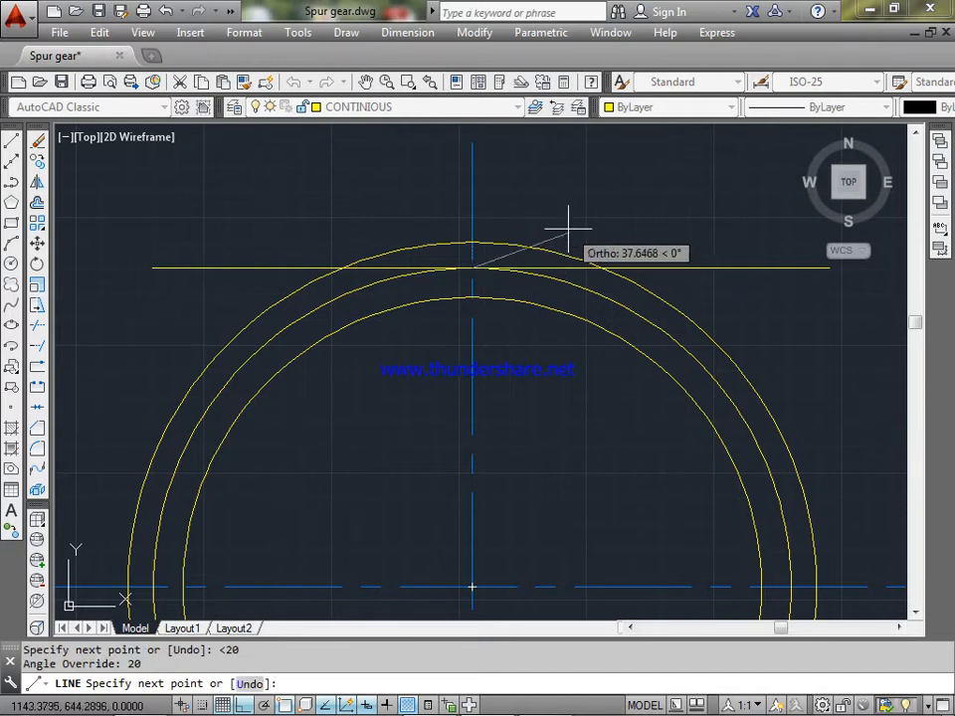
pyautogui.click(739, 181)
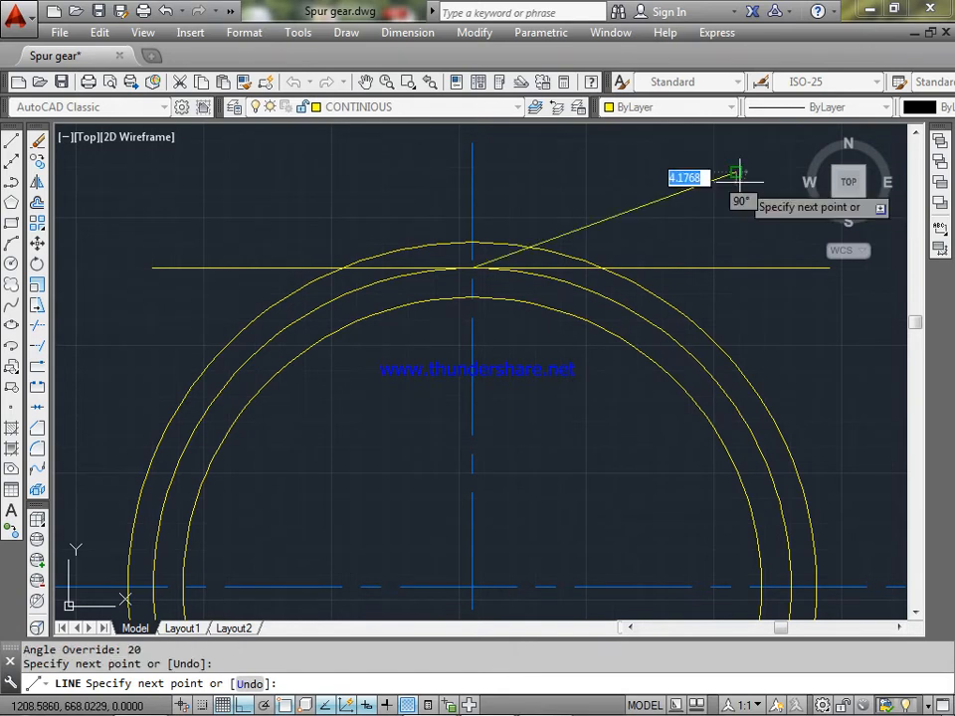
pyautogui.press('Return')
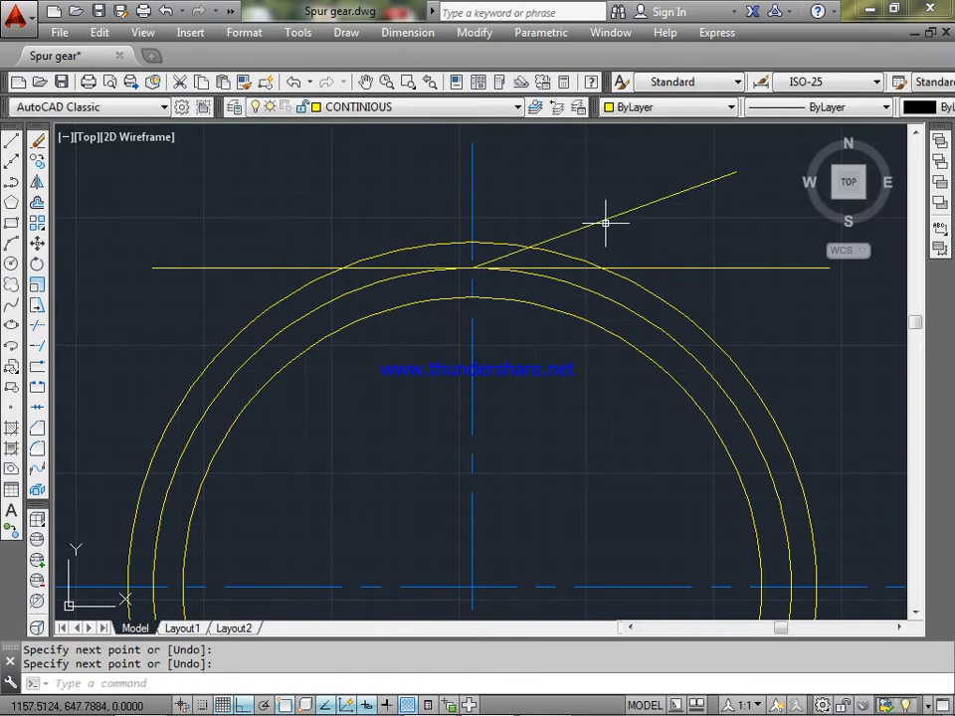
# Step: Extend the 20° line's lower end through the tangent point down to the radius 125 circle
pyautogui.write('ex')
pyautogui.press('Return')
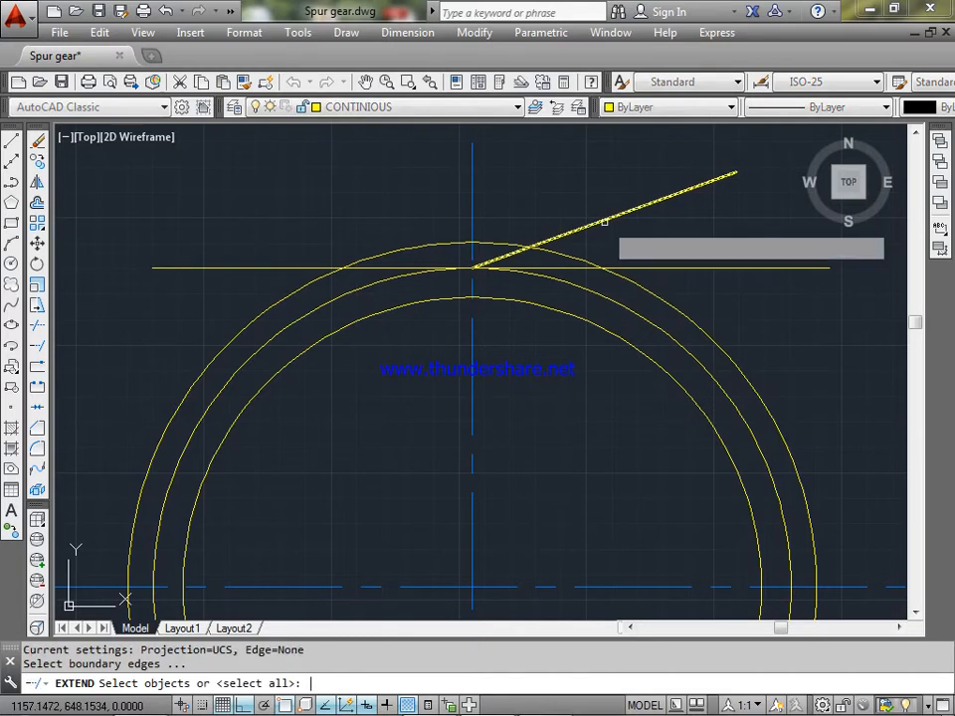
pyautogui.press('Return')
pyautogui.click(498, 257)
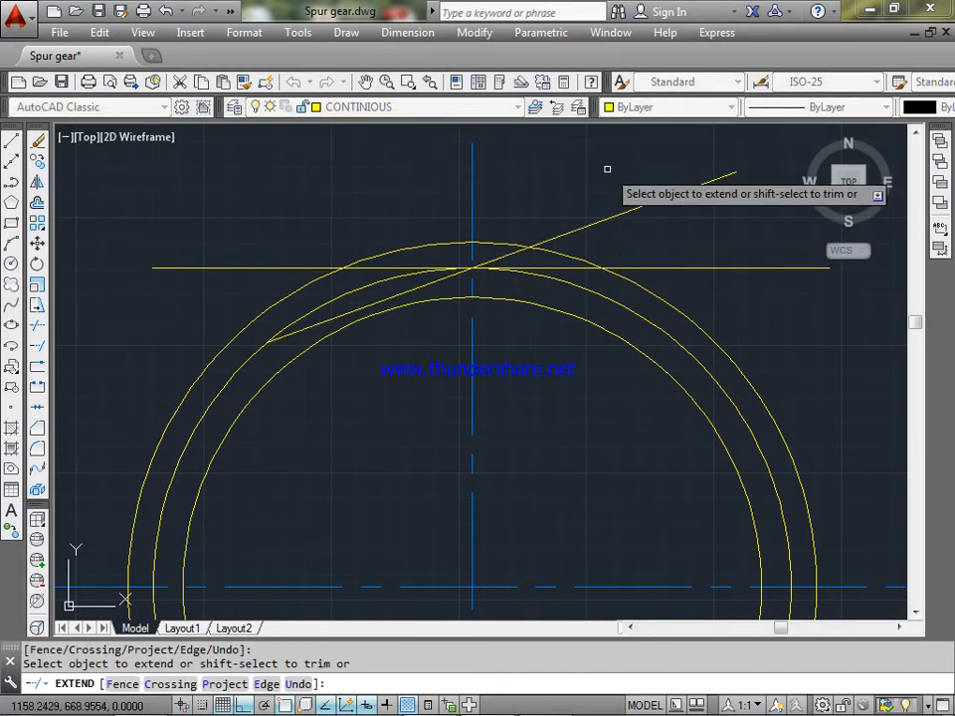
pyautogui.press('Escape')
# Step: Check the angle between the inclined line and the horizontal tangent line with an angular dimension preview, without placing the dimension
pyautogui.moveTo(478, 268)
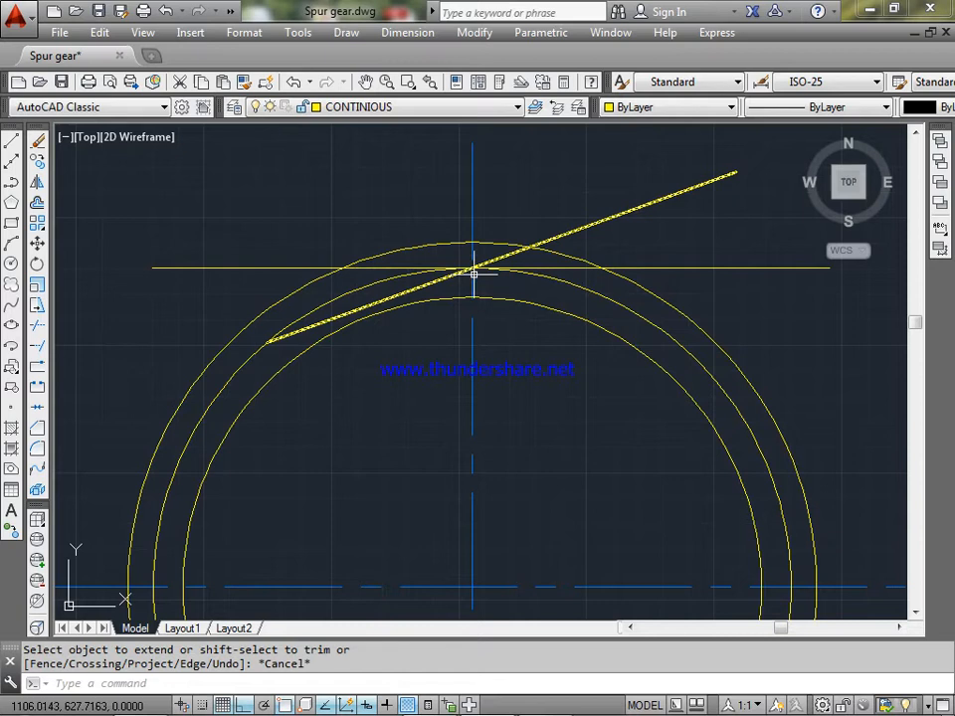
pyautogui.click(472, 267)
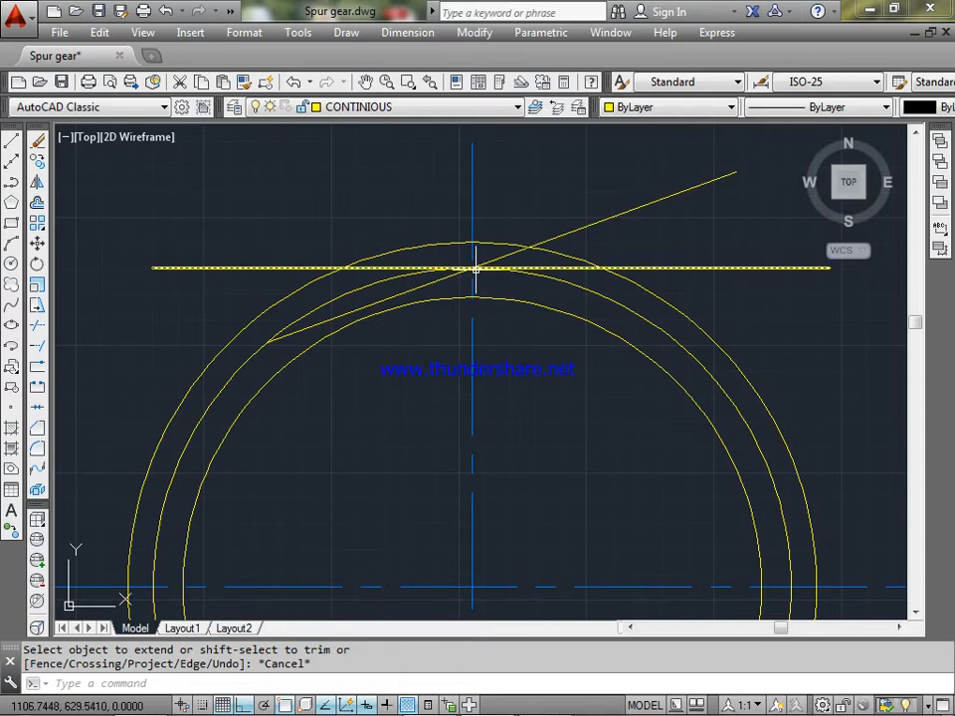
pyautogui.click(316, 324)
pyautogui.click(318, 325)
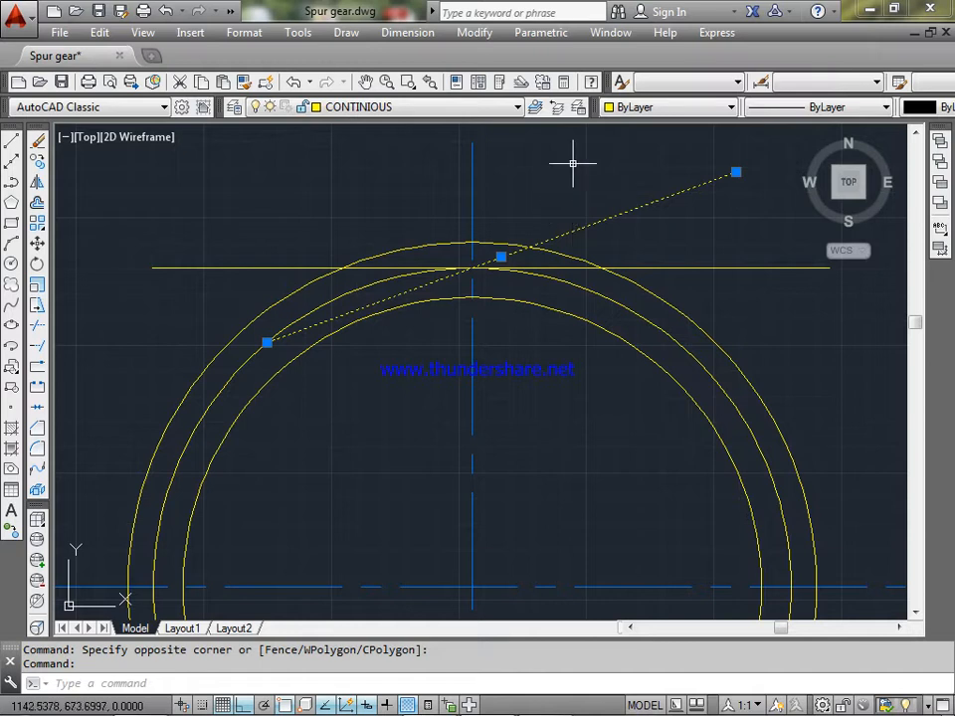
pyautogui.click(410, 32)
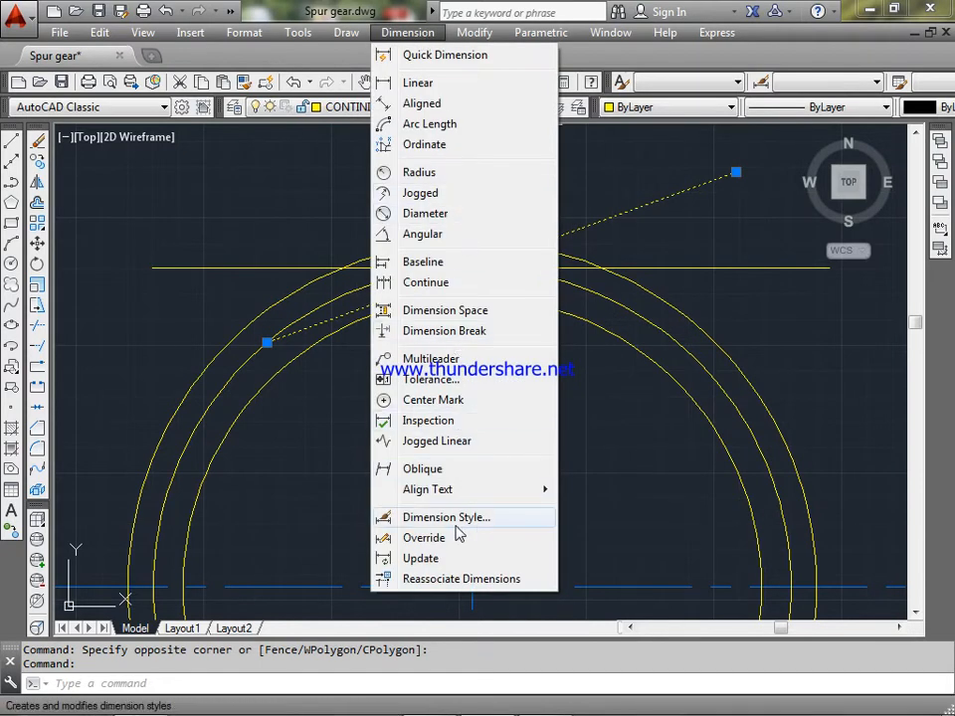
pyautogui.moveTo(455, 490)
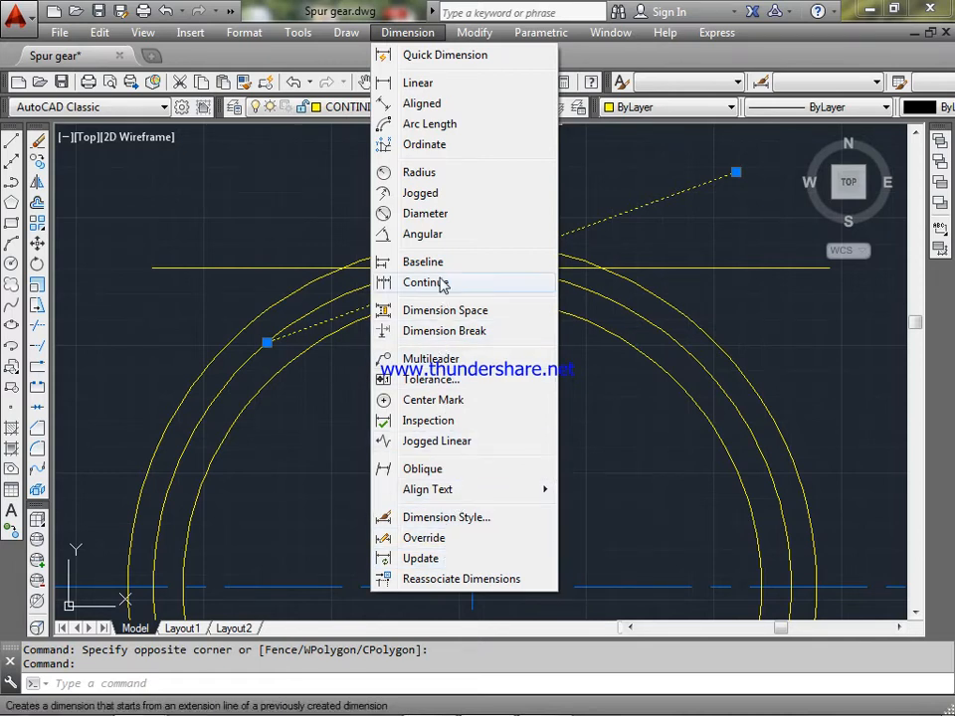
pyautogui.click(438, 235)
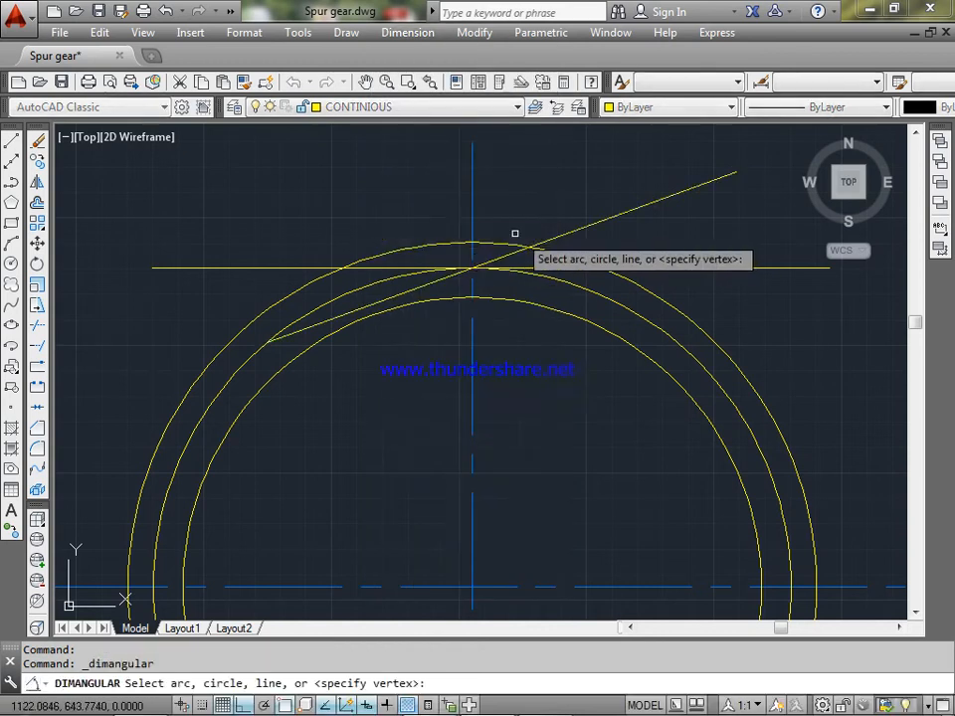
pyautogui.click(588, 227)
pyautogui.click(568, 266)
pyautogui.scroll(5, 577, 248)
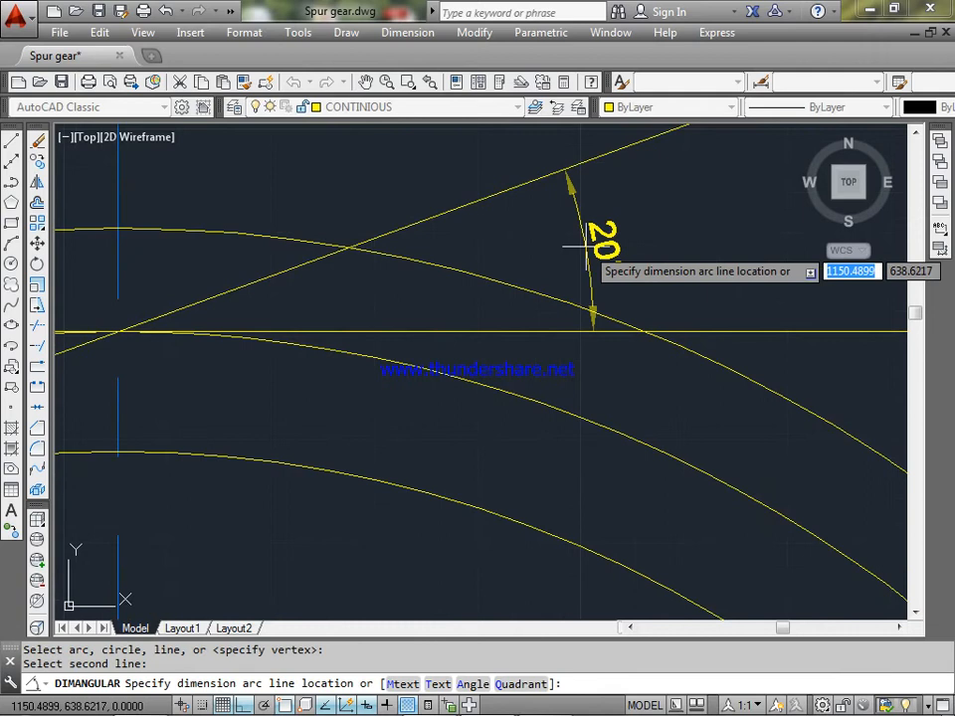
pyautogui.scroll(2, 577, 246)
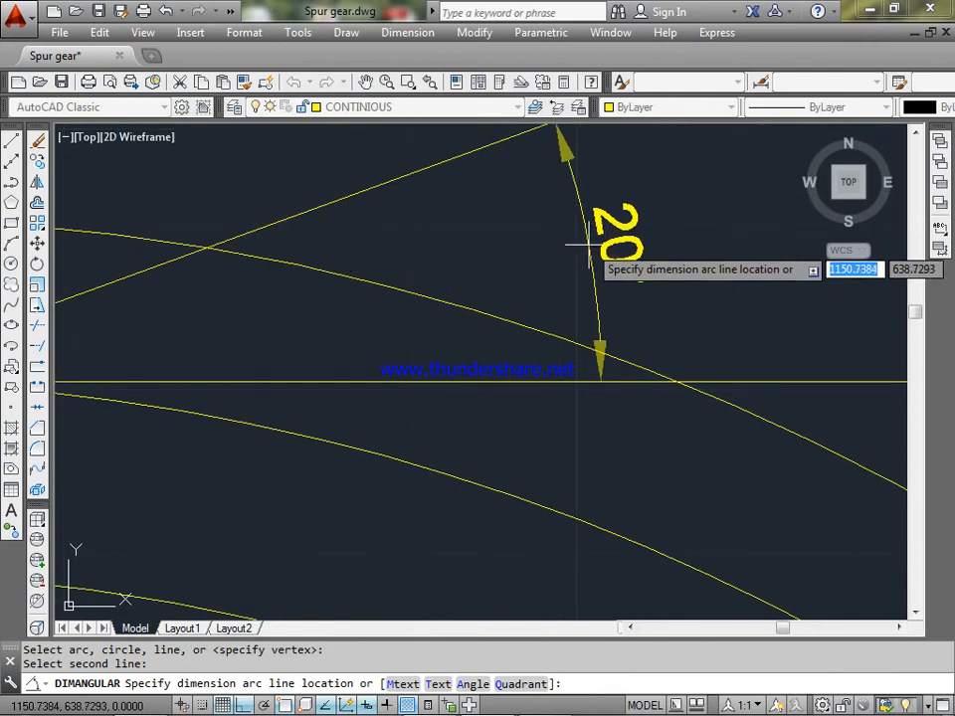
pyautogui.scroll(-2, 490, 264)
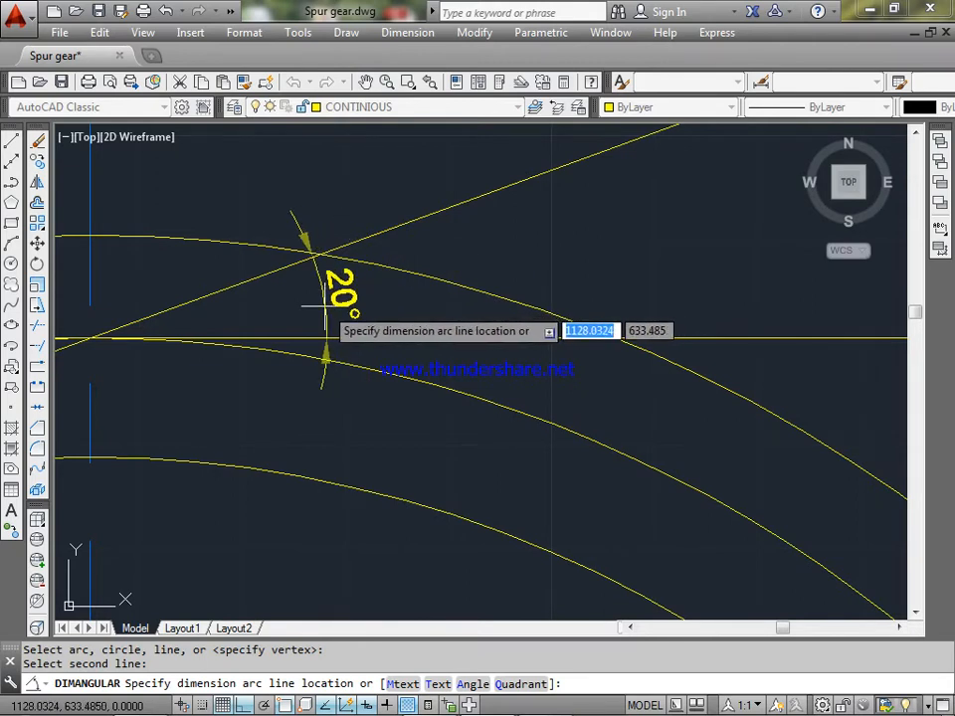
pyautogui.moveTo(325, 306); pyautogui.dragTo(500, 304, button='middle')
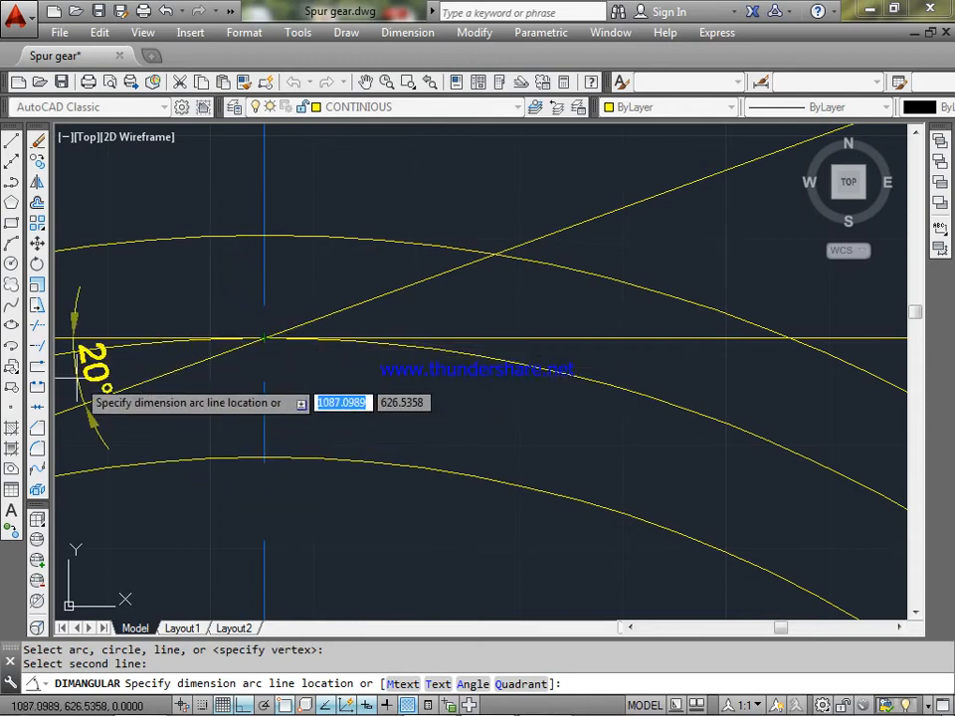
pyautogui.moveTo(82, 388)
pyautogui.mouseDown(button='middle')
pyautogui.moveTo(135, 373)
pyautogui.moveTo(429, 369)
pyautogui.mouseUp(button='middle')
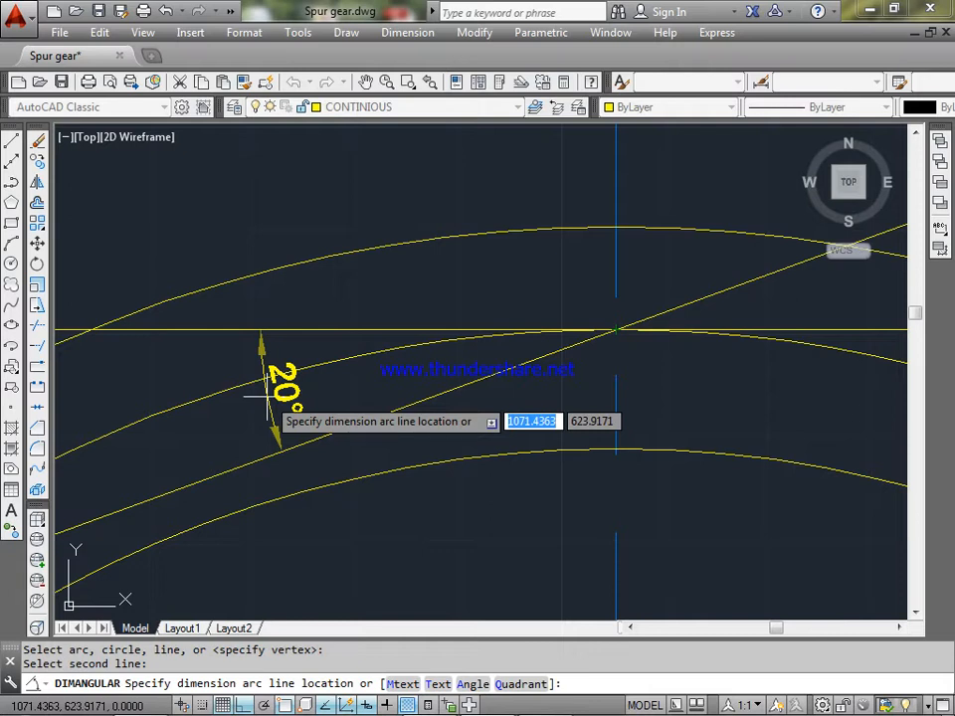
pyautogui.press('Escape')
pyautogui.scroll(-3, 378, 376)
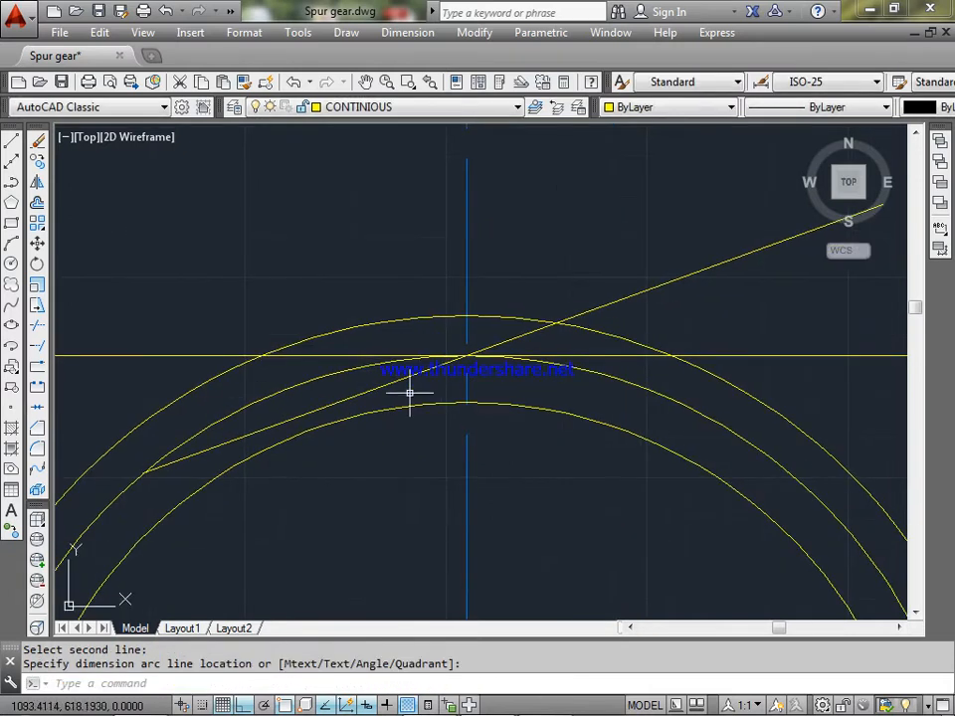
# Step: Draw a line from the gear centre at 110°, up and left, ending beyond the outermost circle
pyautogui.moveTo(414, 465); pyautogui.dragTo(478, 269, button='middle')
pyautogui.moveTo(473, 407); pyautogui.dragTo(452, 228, button='middle')
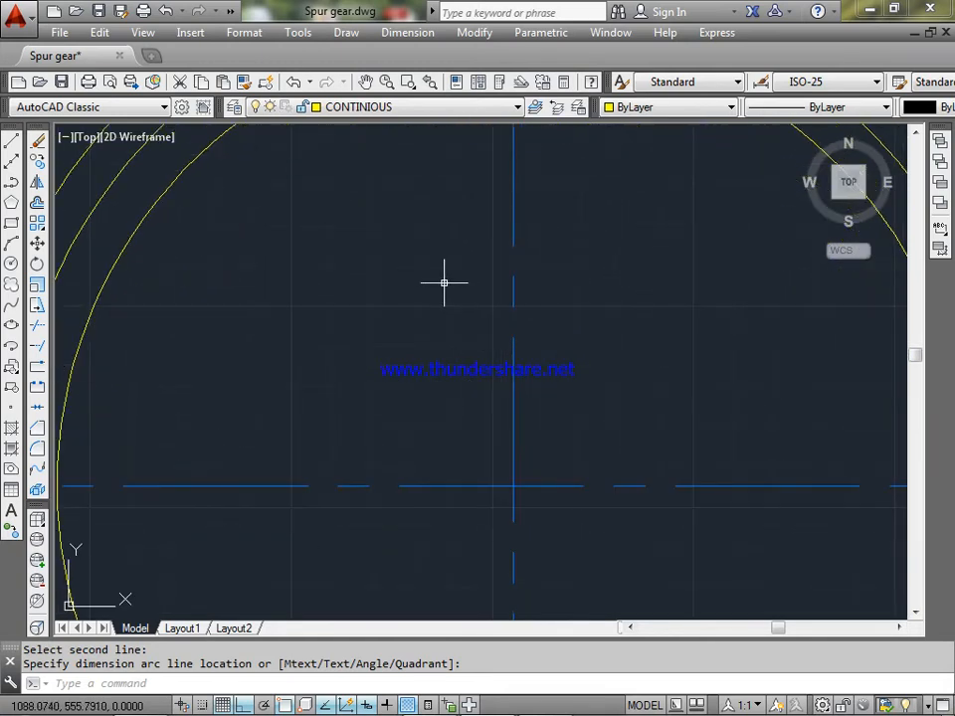
pyautogui.write('l')
pyautogui.press('Return')
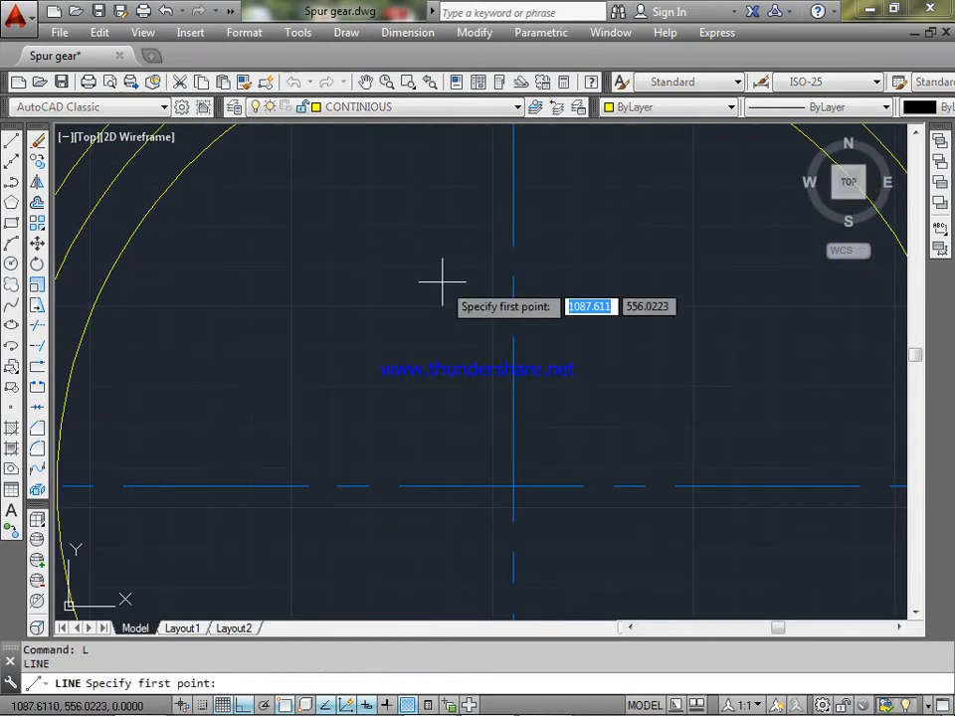
pyautogui.click(512, 486)
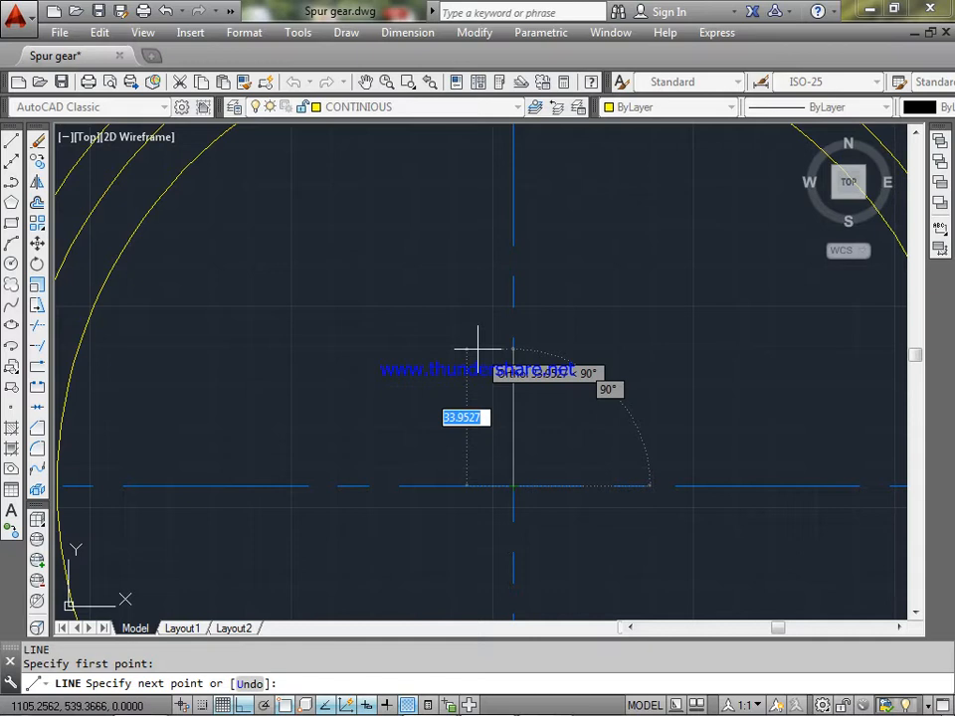
pyautogui.press('shift')
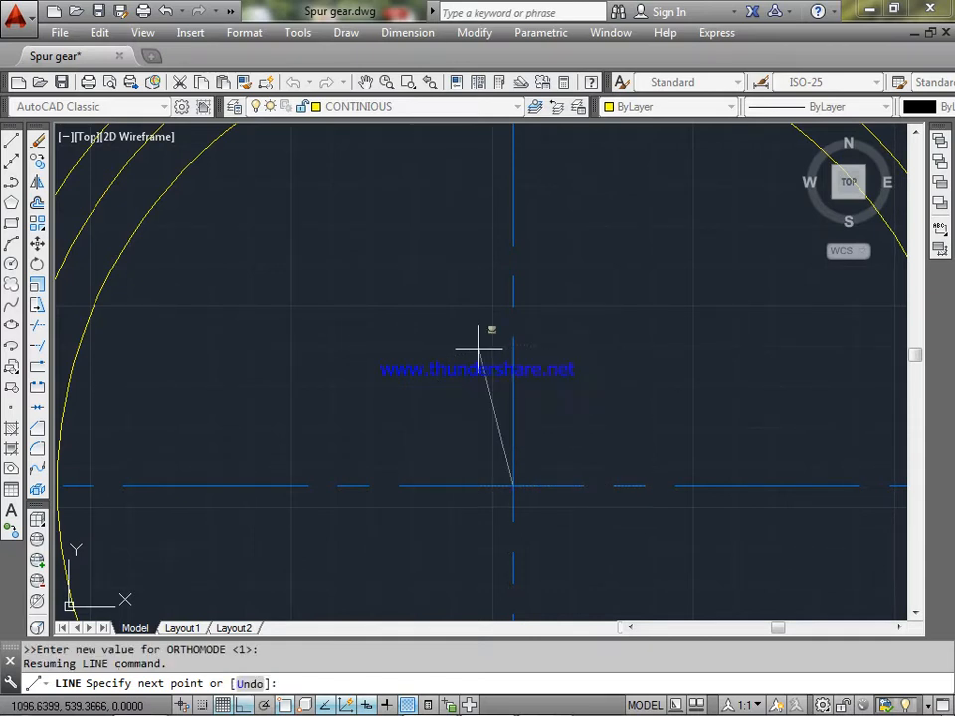
pyautogui.write('<')
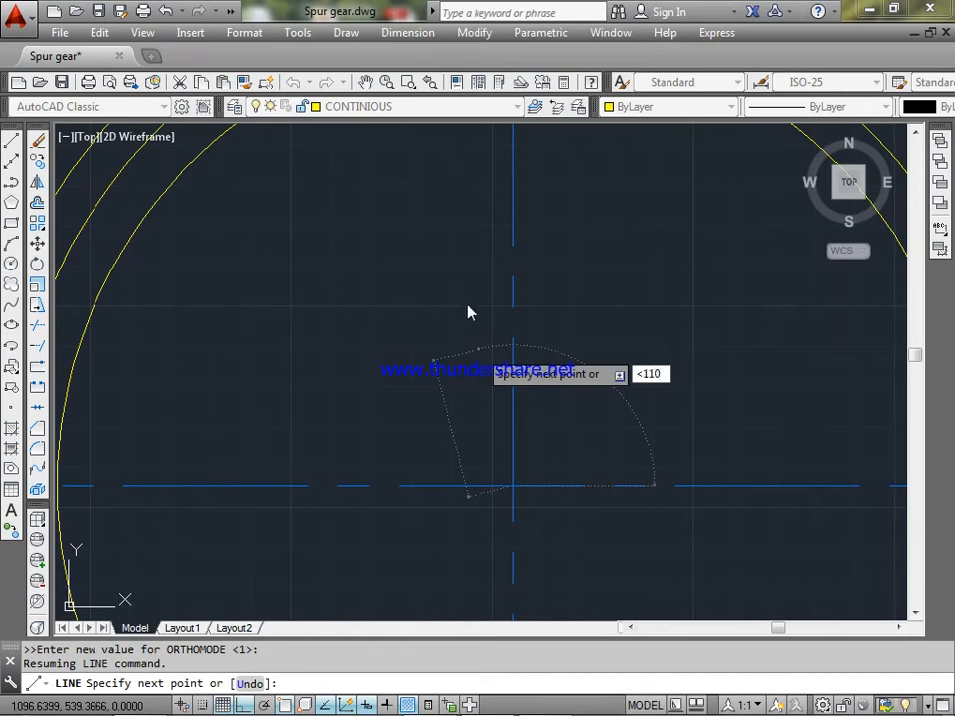
pyautogui.write('110')
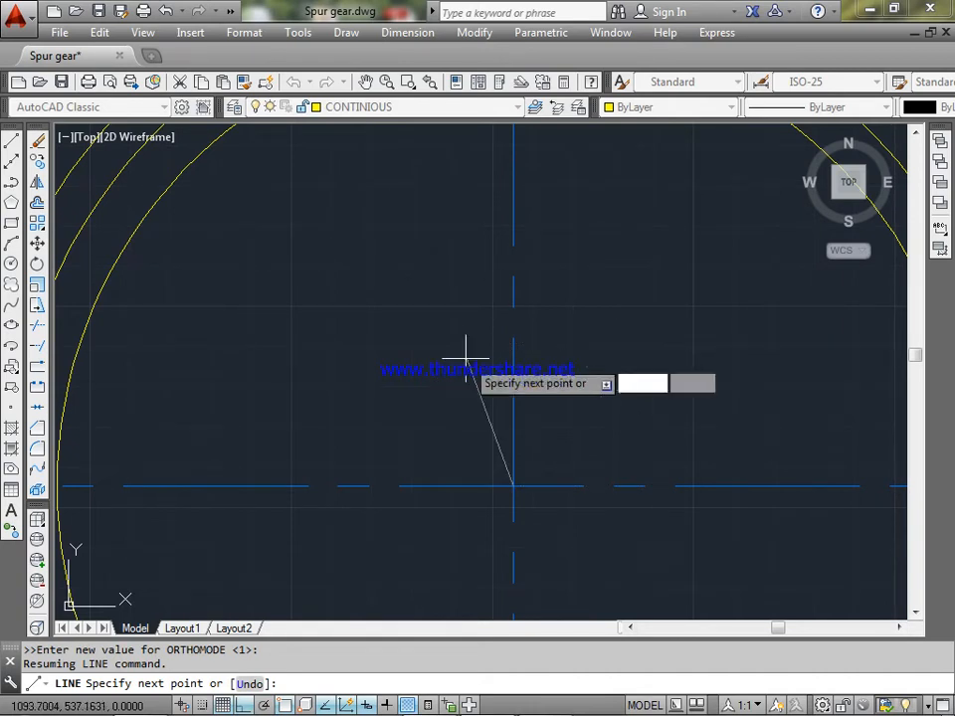
pyautogui.press('Return')
pyautogui.moveTo(481, 390); pyautogui.dragTo(485, 500, button='middle')
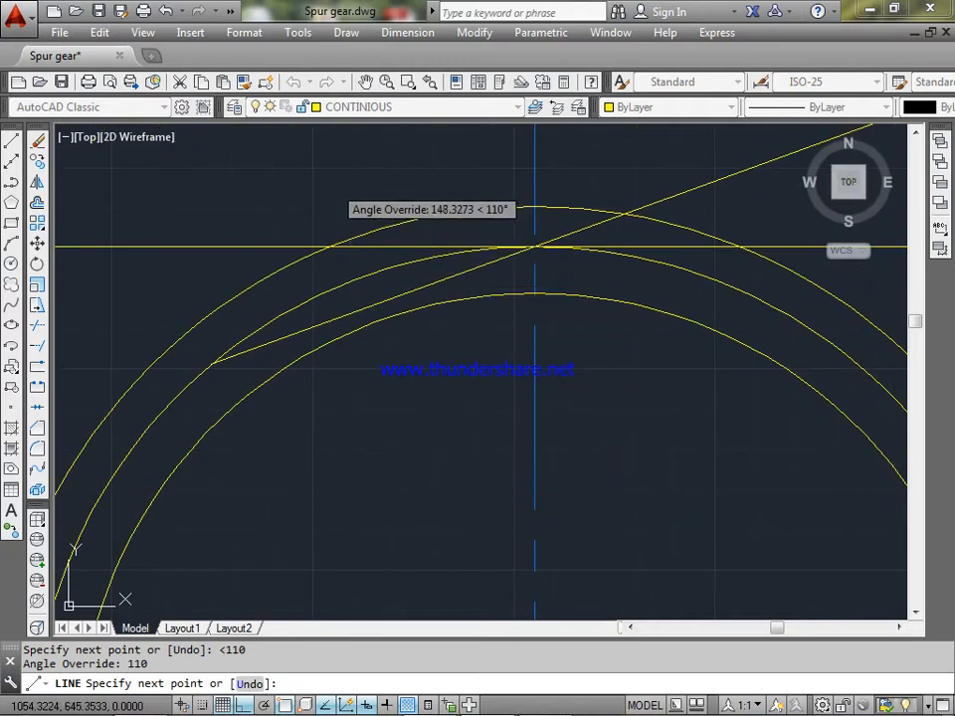
pyautogui.click(329, 188)
pyautogui.press('Return')
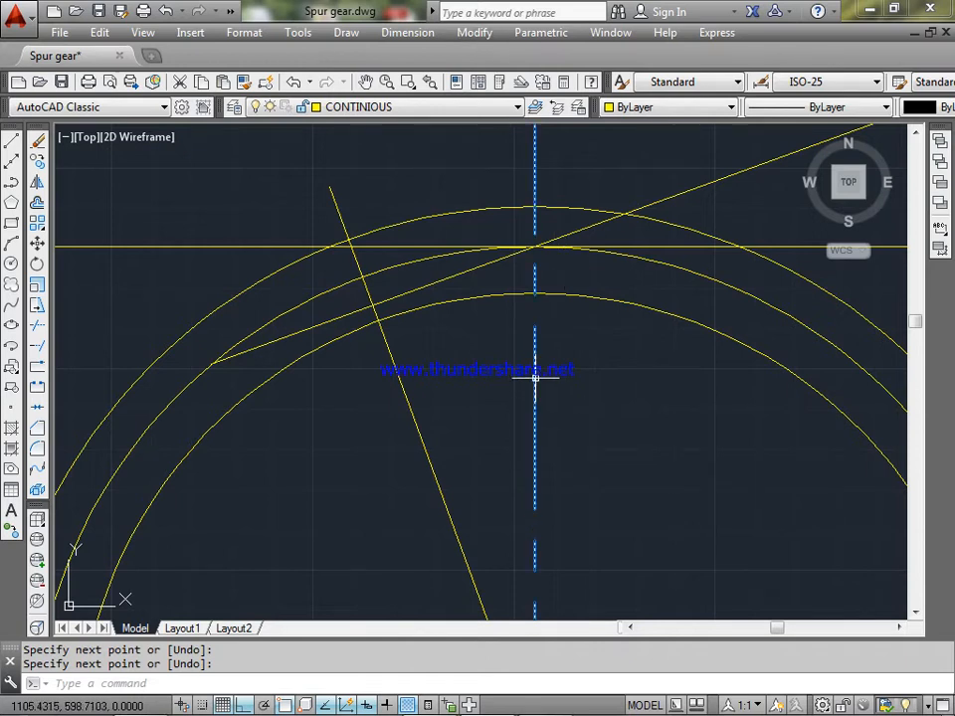
# Step: Check the angle between the new line from the centre and the vertical centre line with an angular dimension preview, without placing the dimension
pyautogui.click(346, 33)
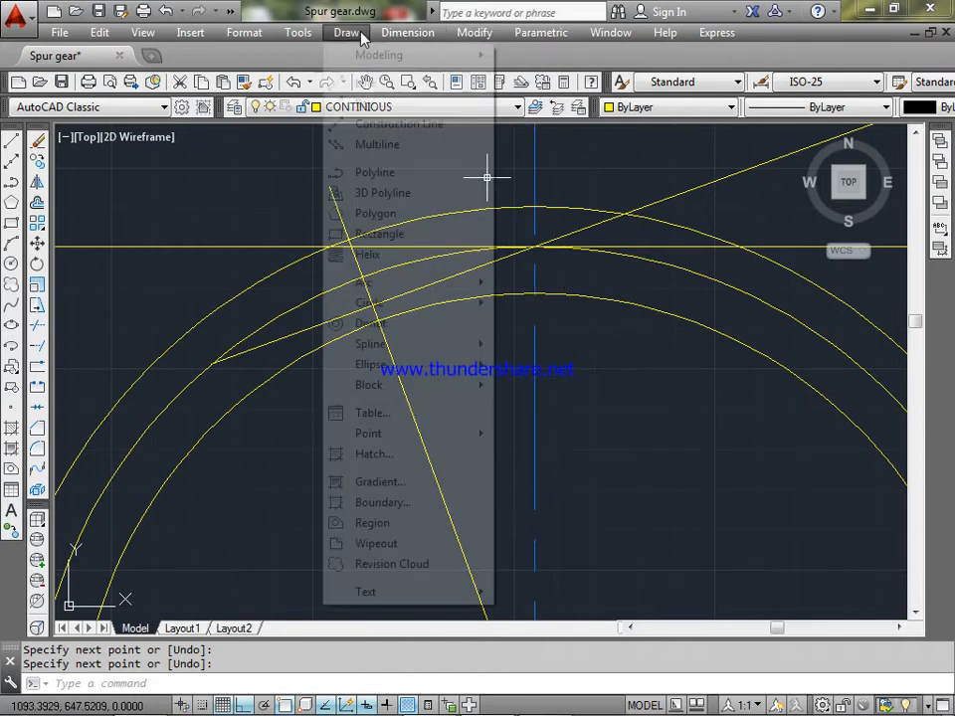
pyautogui.moveTo(408, 33)
pyautogui.click(428, 243)
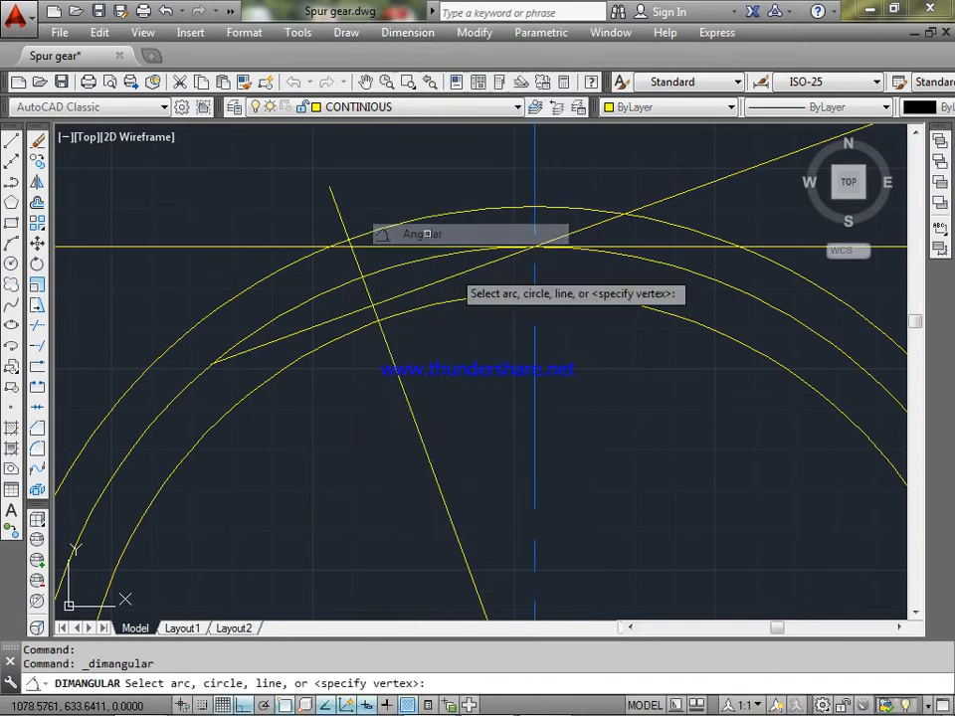
pyautogui.scroll(-4, 502, 397)
pyautogui.scroll(5, 493, 356)
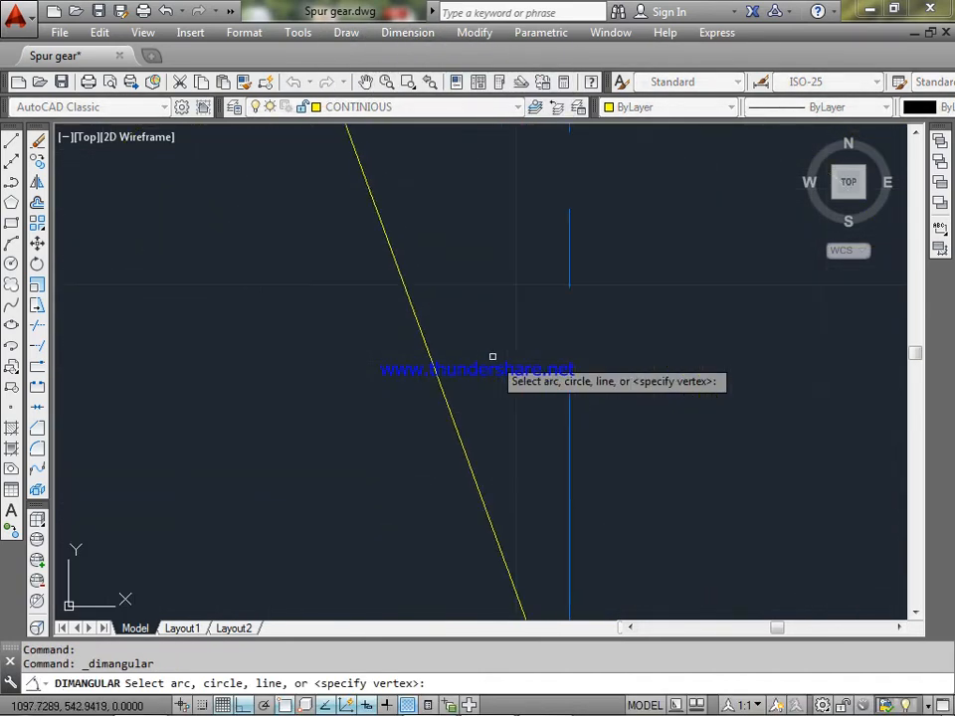
pyautogui.click(468, 471)
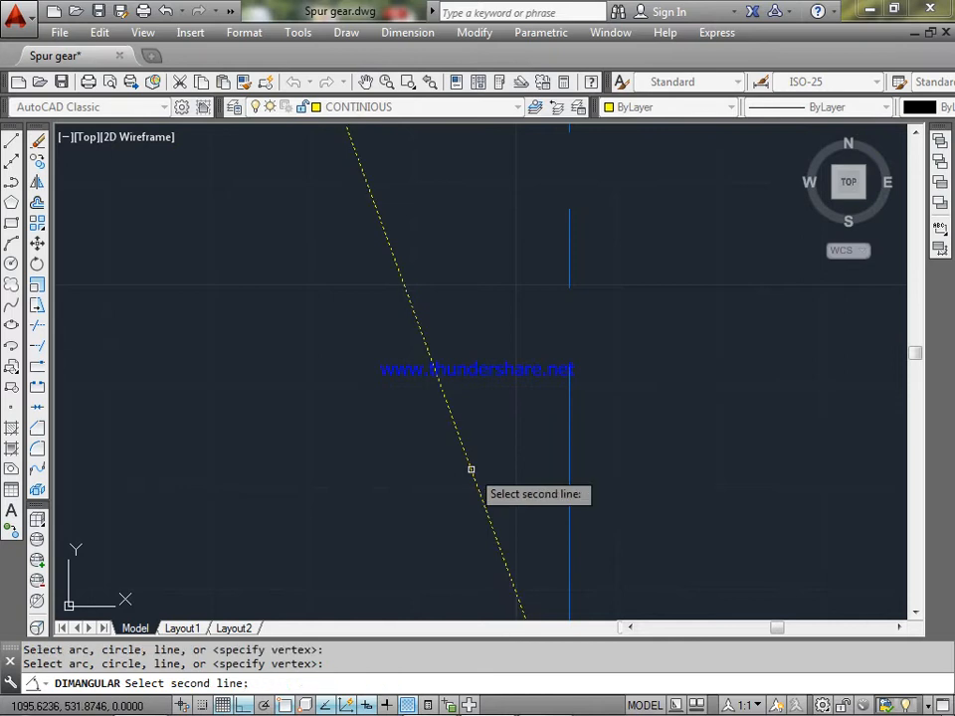
pyautogui.click(565, 460)
pyautogui.scroll(-3, 528, 368)
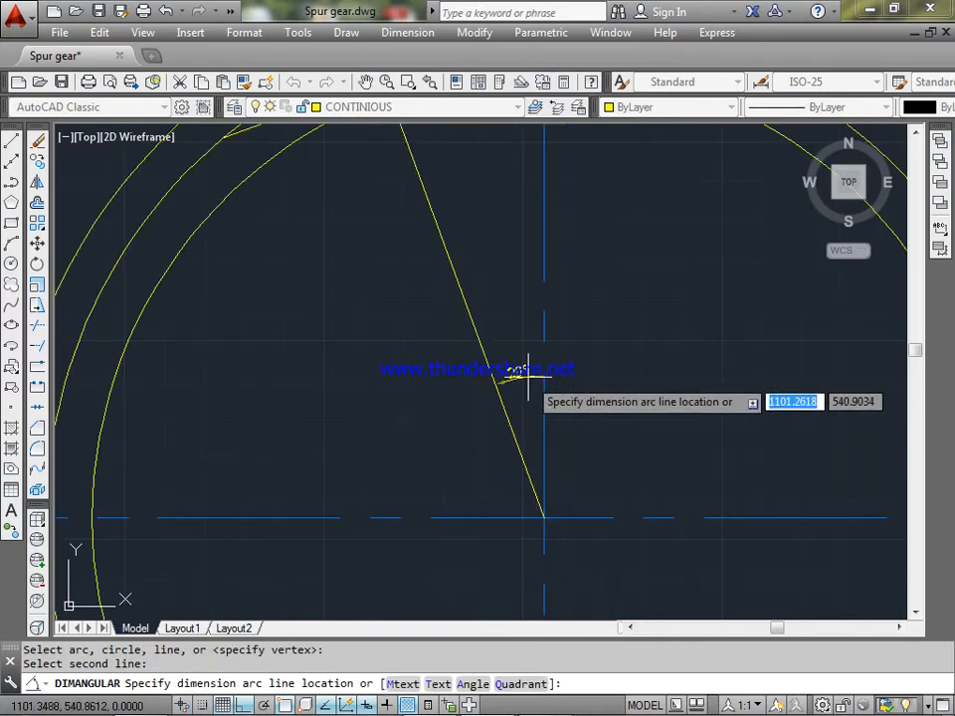
pyautogui.moveTo(527, 374); pyautogui.dragTo(515, 473, button='middle')
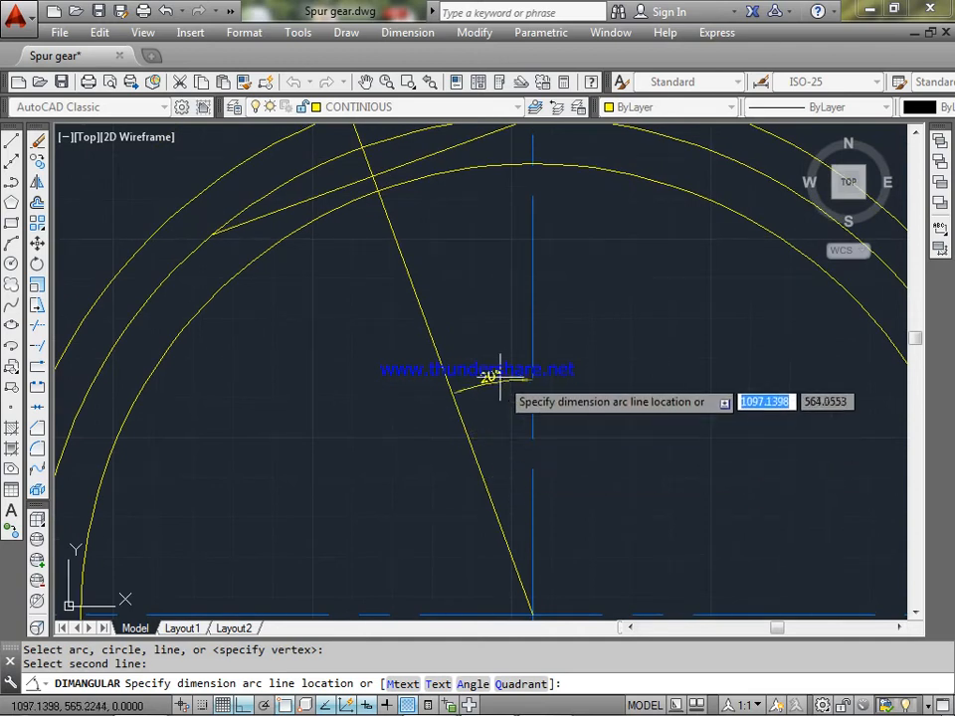
pyautogui.moveTo(483, 232)
pyautogui.mouseDown(button='middle')
pyautogui.moveTo(494, 334)
pyautogui.moveTo(496, 239)
pyautogui.mouseUp(button='middle')
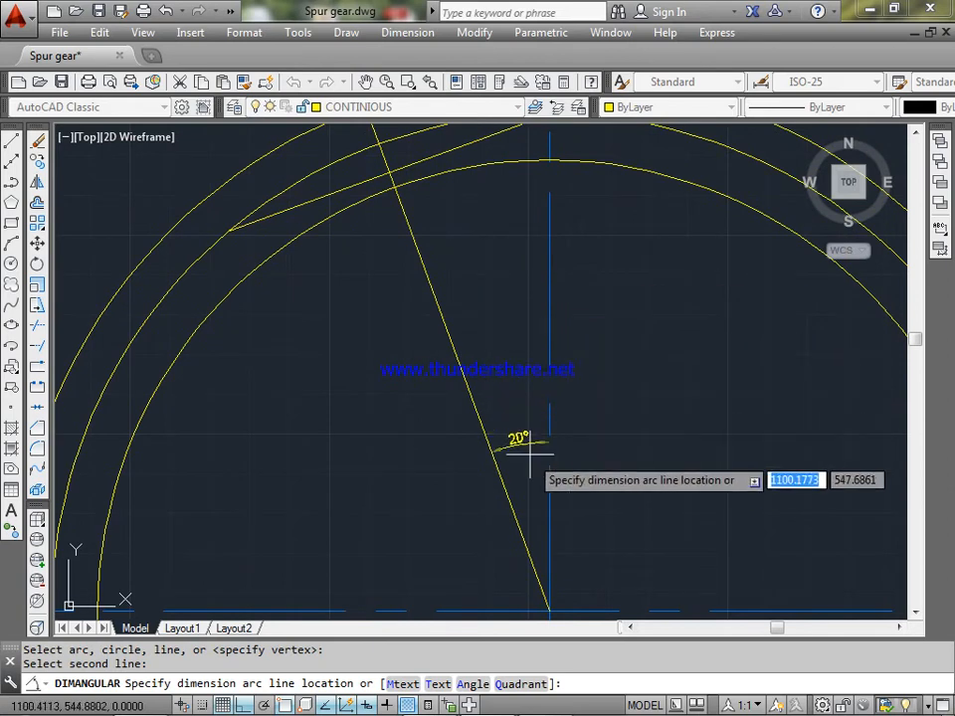
pyautogui.moveTo(527, 480)
pyautogui.mouseDown(button='middle')
pyautogui.moveTo(514, 378)
pyautogui.moveTo(522, 343)
pyautogui.moveTo(530, 431)
pyautogui.mouseUp(button='middle')
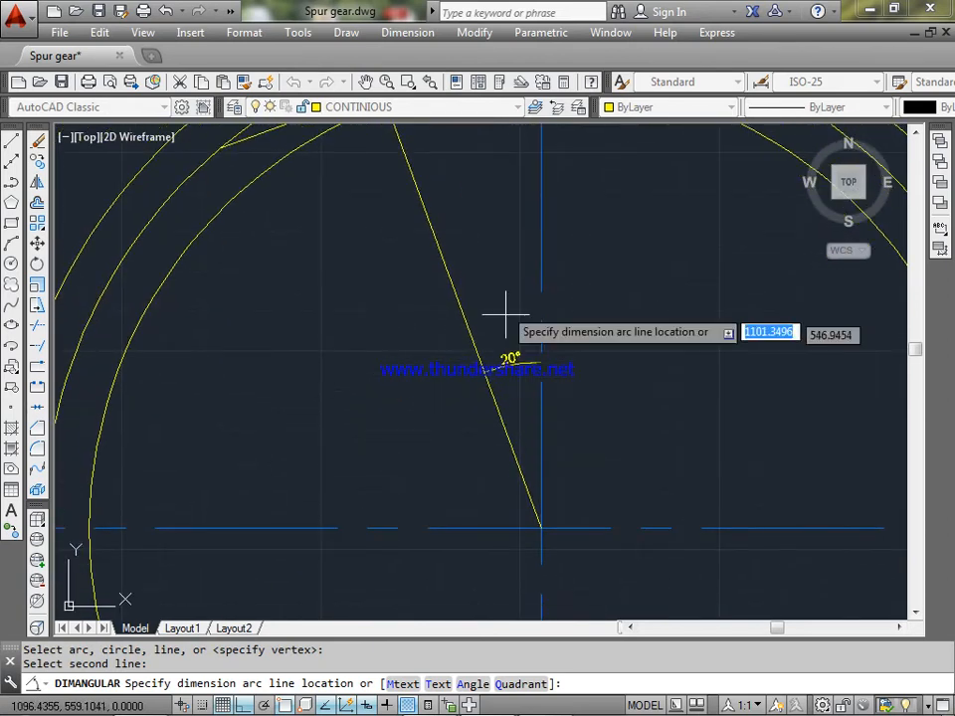
pyautogui.moveTo(490, 256); pyautogui.dragTo(506, 441, button='middle')
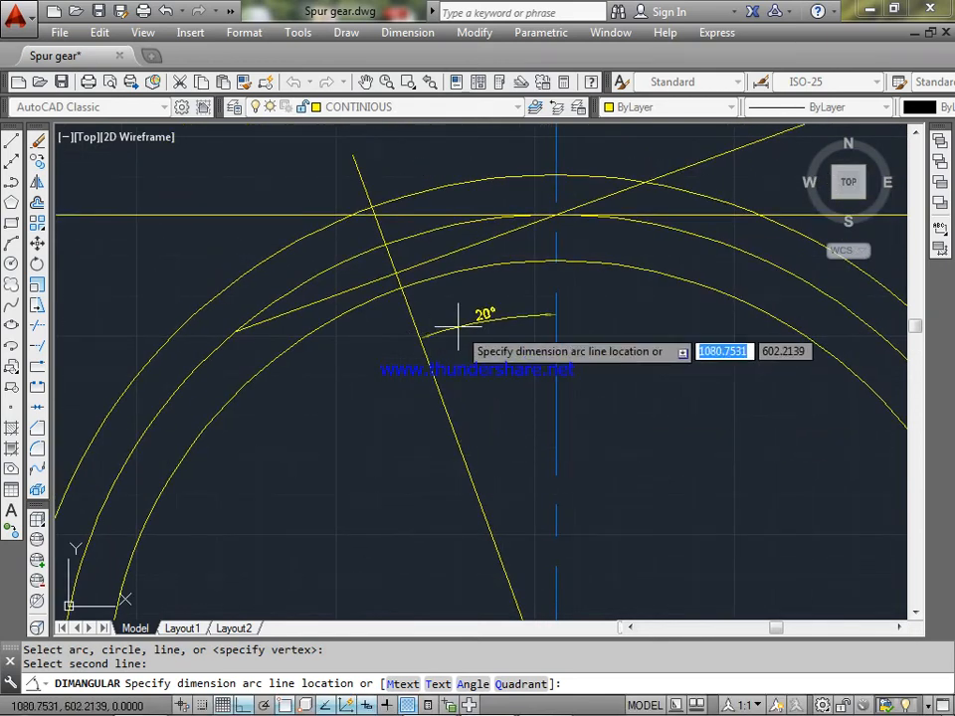
pyautogui.press('Escape')
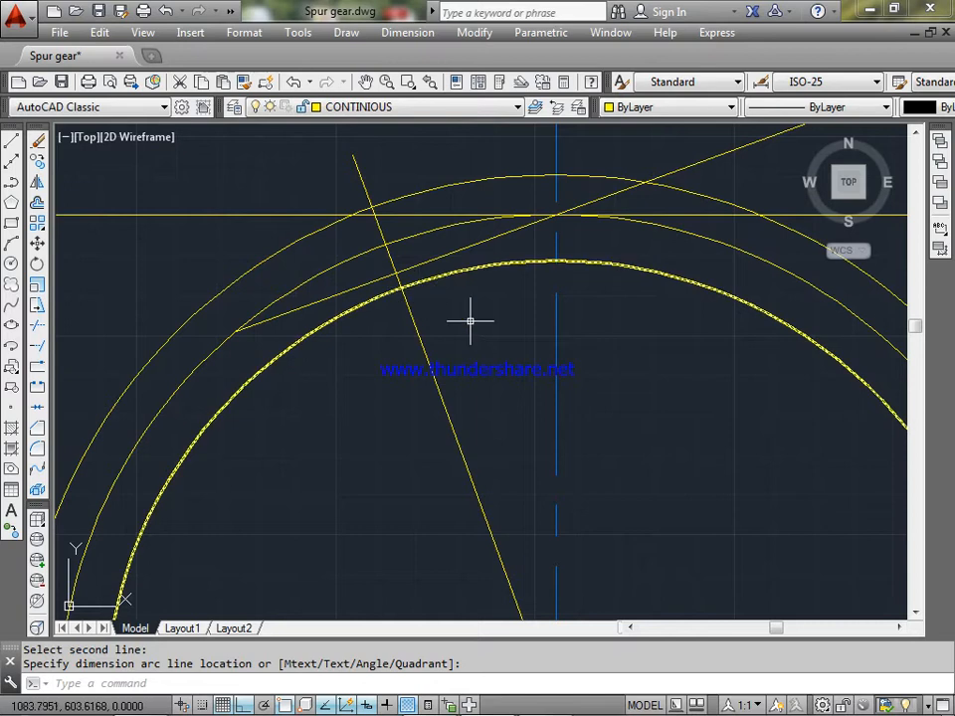
pyautogui.moveTo(471, 319); pyautogui.dragTo(477, 273, button='middle')
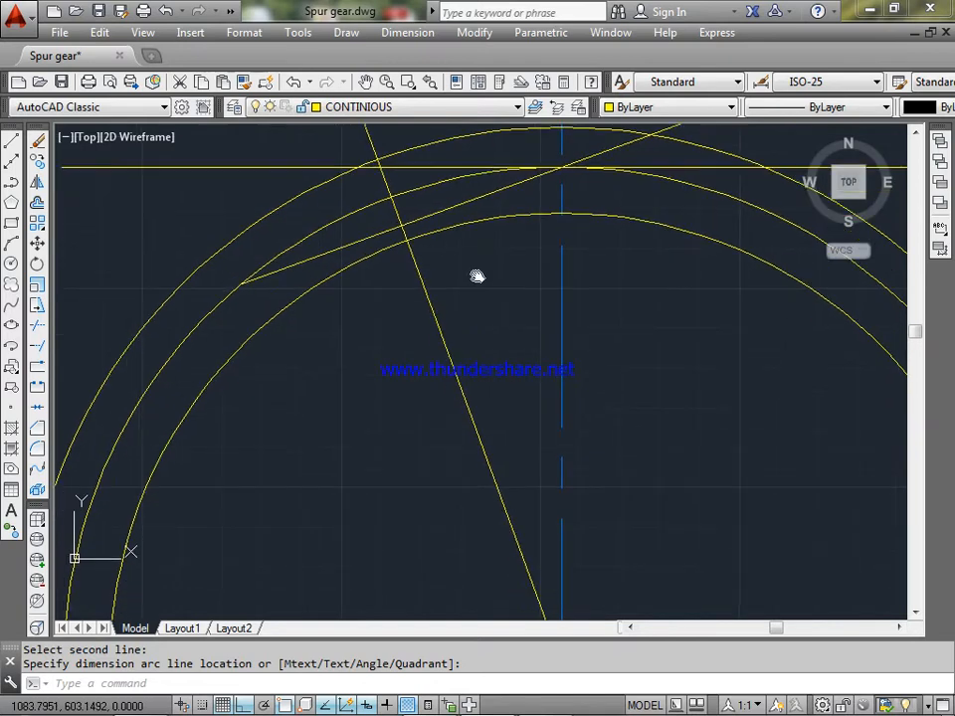
pyautogui.click(402, 226)
pyautogui.press('Return')
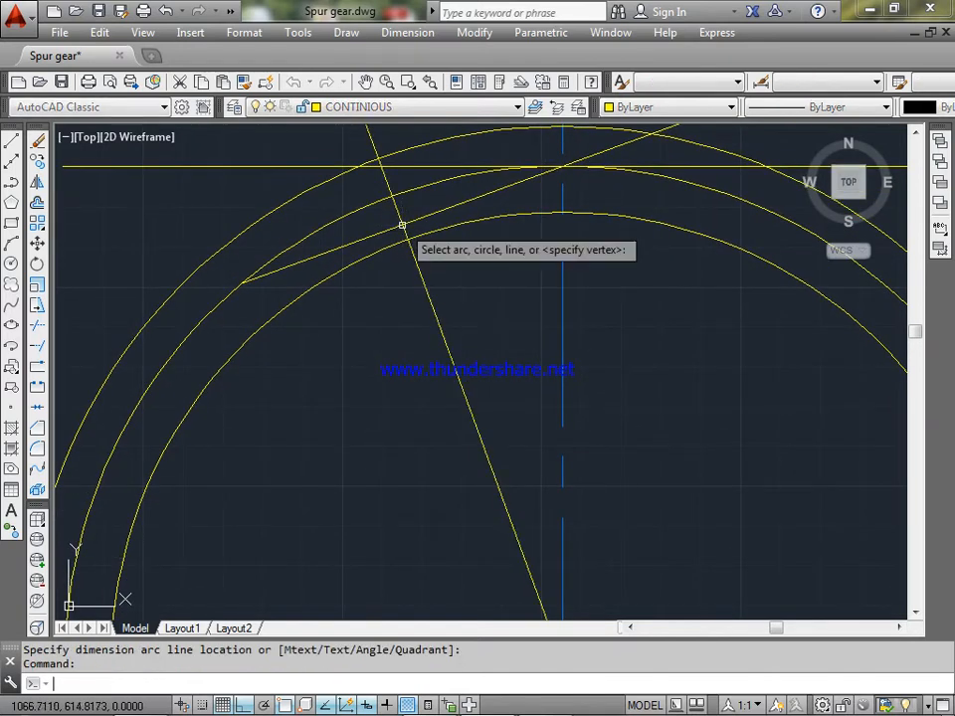
pyautogui.press('Return')
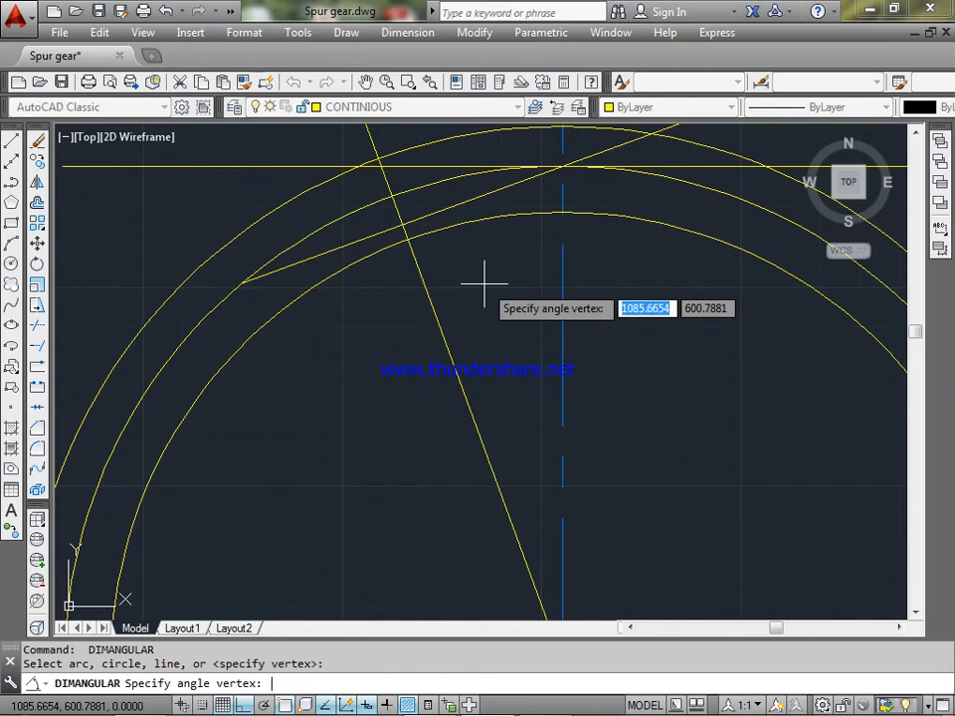
pyautogui.press('Escape')
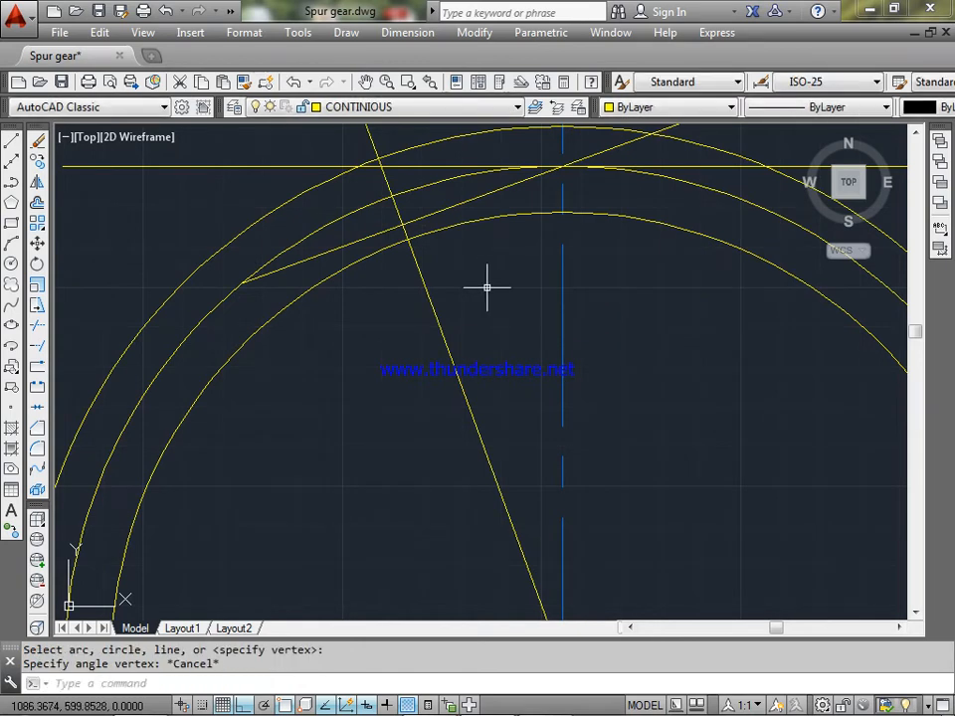
pyautogui.write('c')
pyautogui.press('Escape')
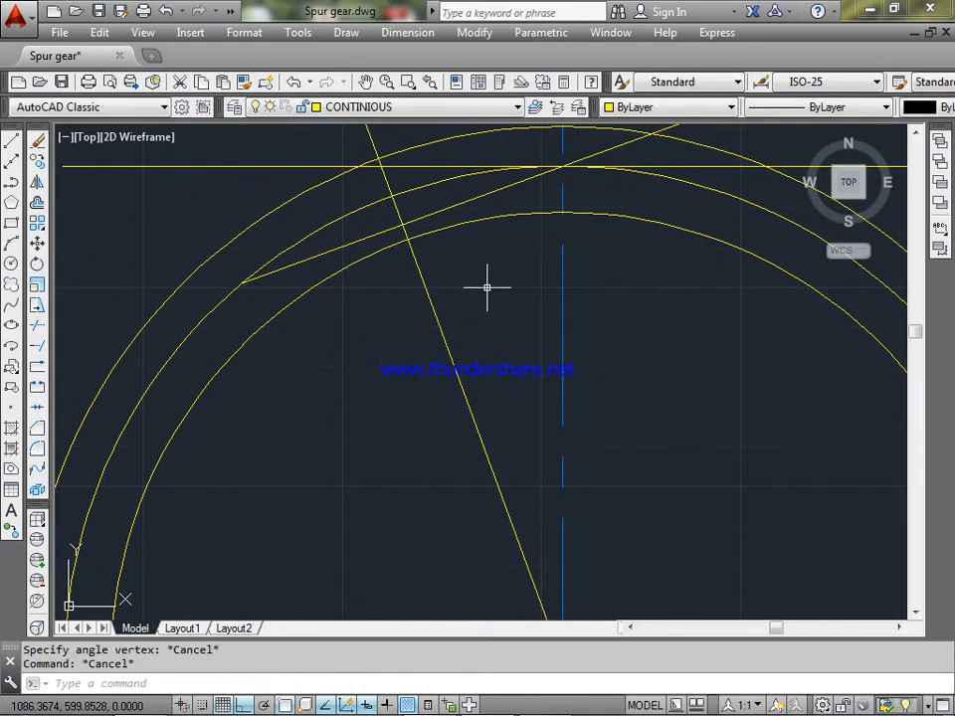
# Step: Make BASE CIRCLE the current layer and draw a circle from the gear centre through the intersection of the 110° line and the 20° line
pyautogui.click(490, 111)
pyautogui.click(462, 141)
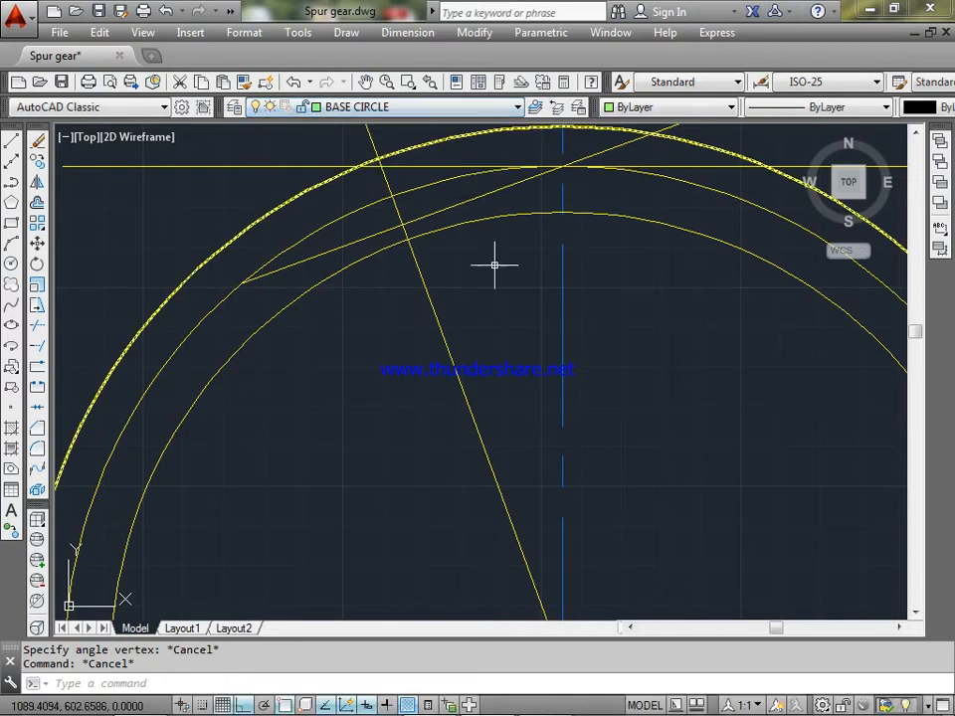
pyautogui.moveTo(516, 335); pyautogui.dragTo(472, 183, button='middle')
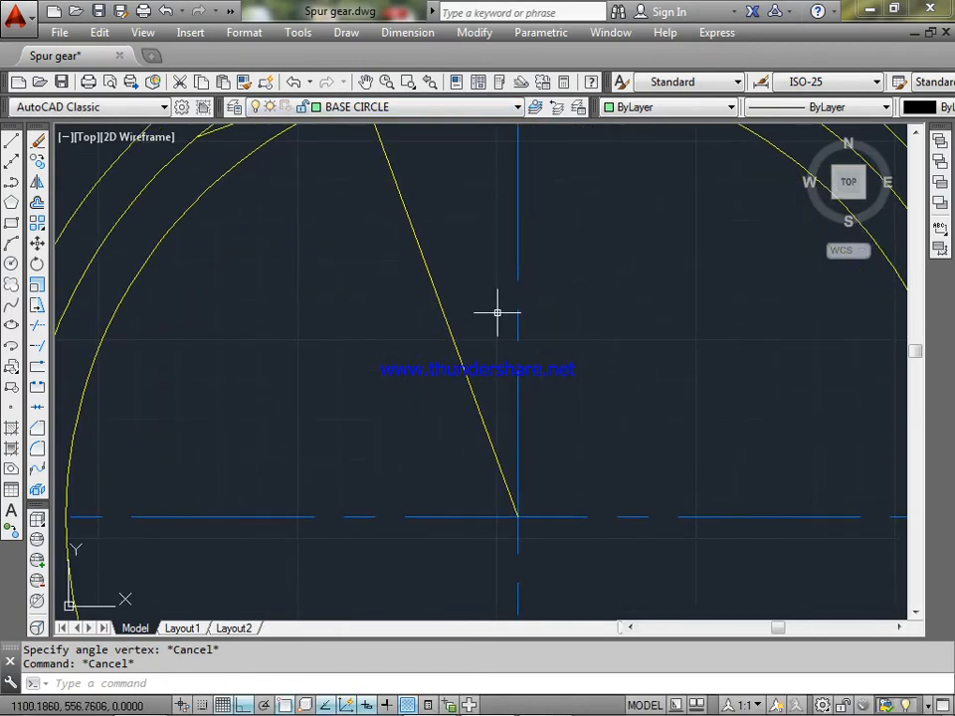
pyautogui.write('c')
pyautogui.press('Return')
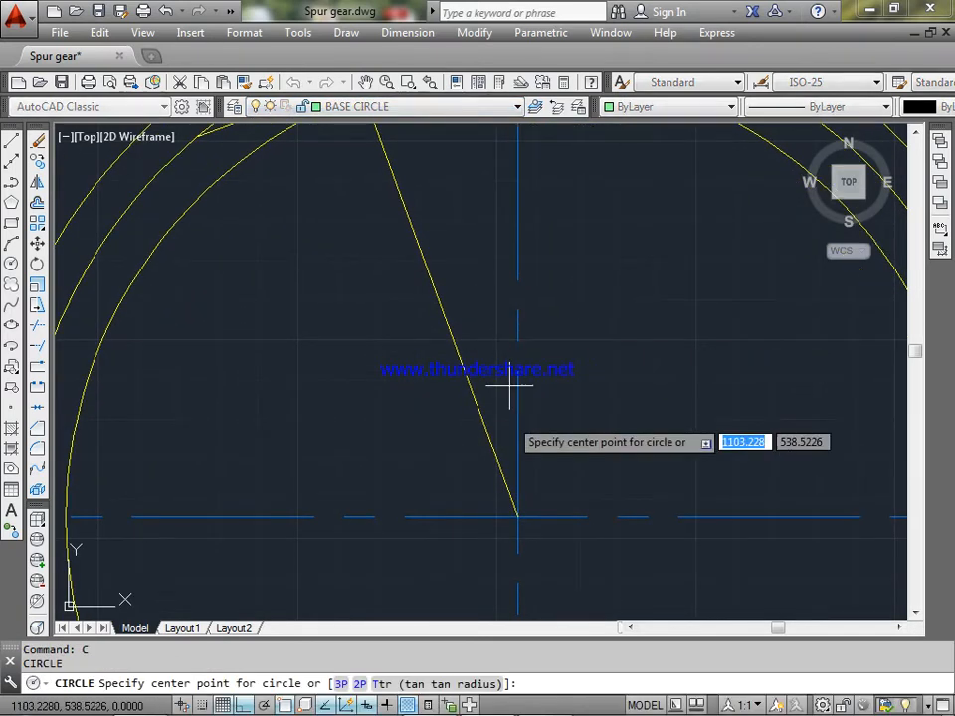
pyautogui.click(517, 516)
pyautogui.moveTo(458, 224); pyautogui.dragTo(539, 415, button='middle')
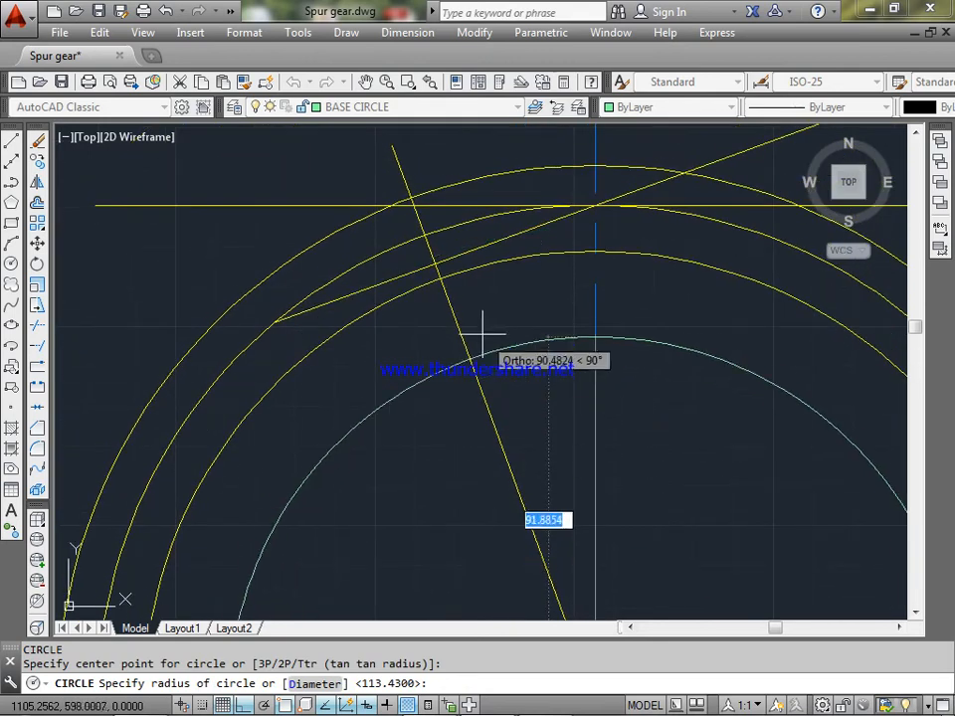
pyautogui.click(437, 264)
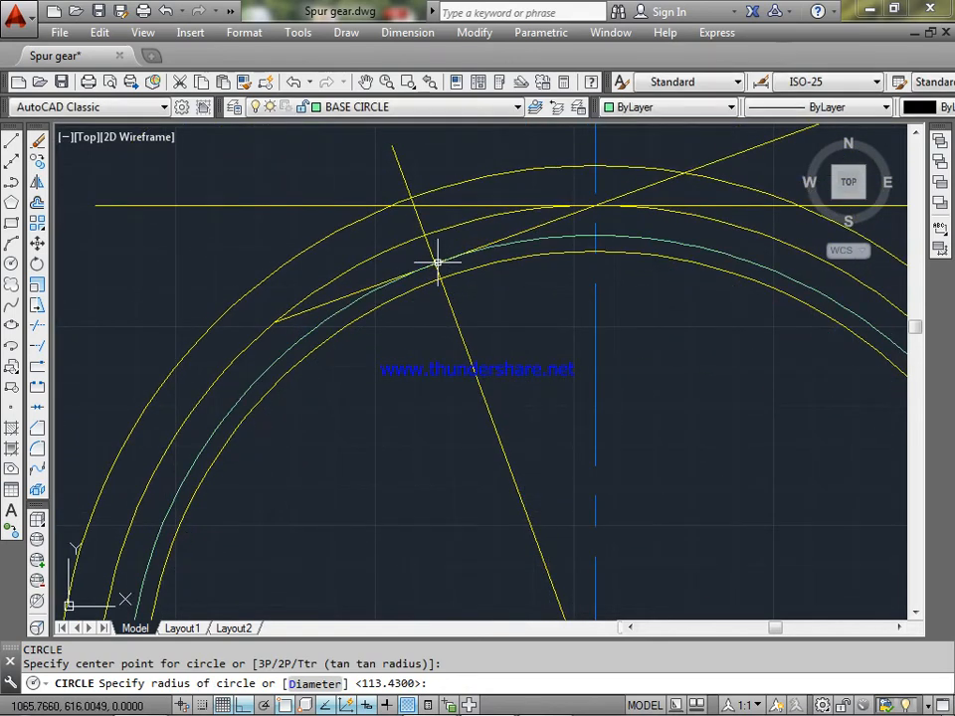
pyautogui.click(564, 235)
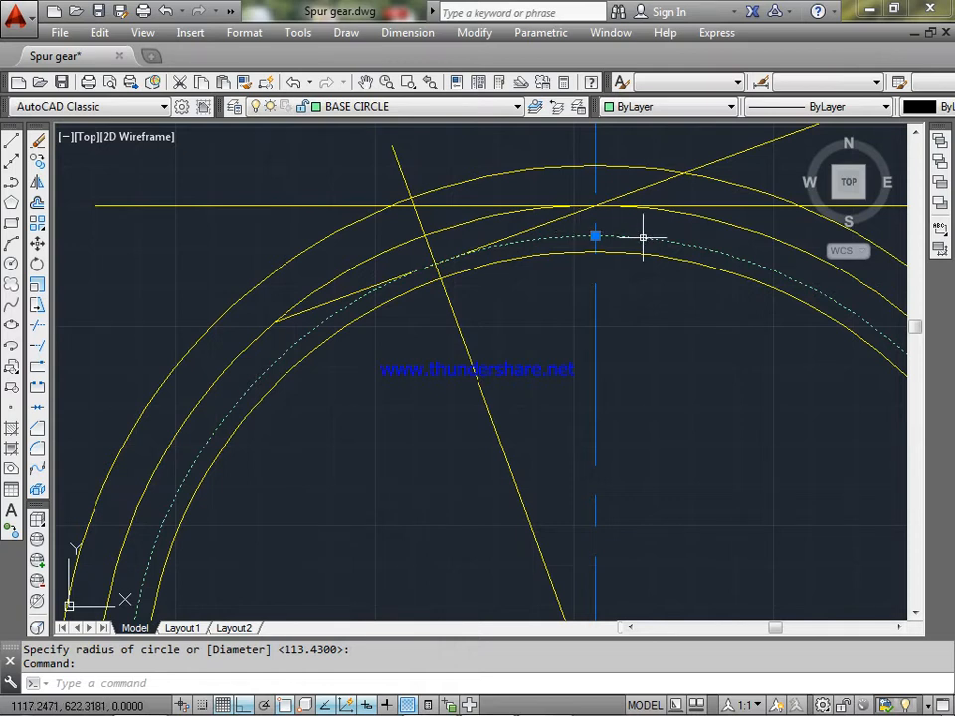
pyautogui.scroll(-2, 646, 249)
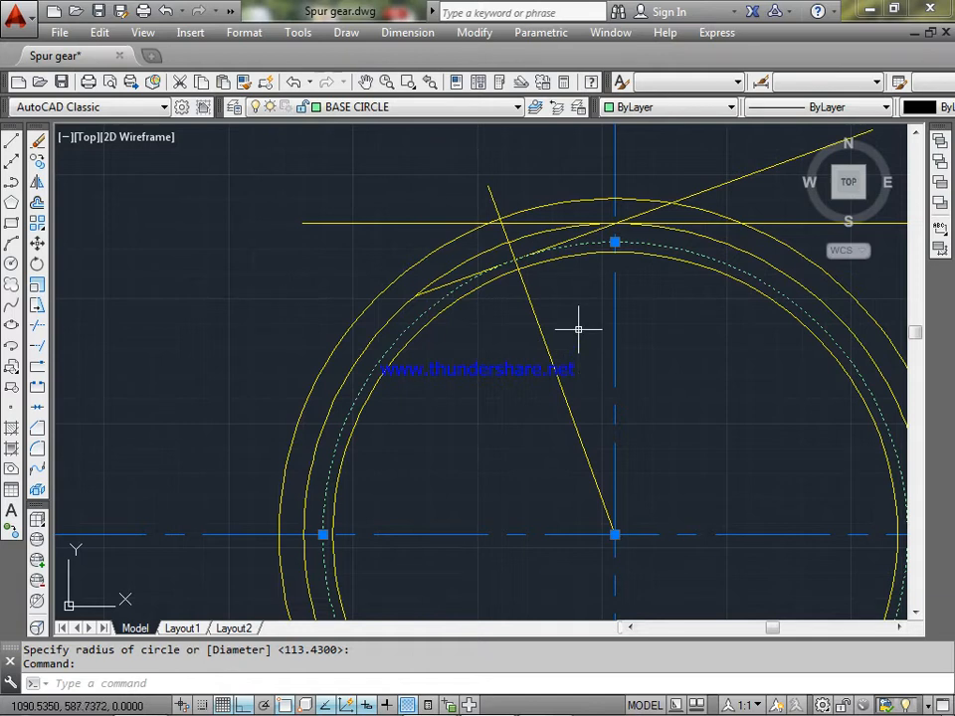
pyautogui.press('Escape')
pyautogui.press('Return')
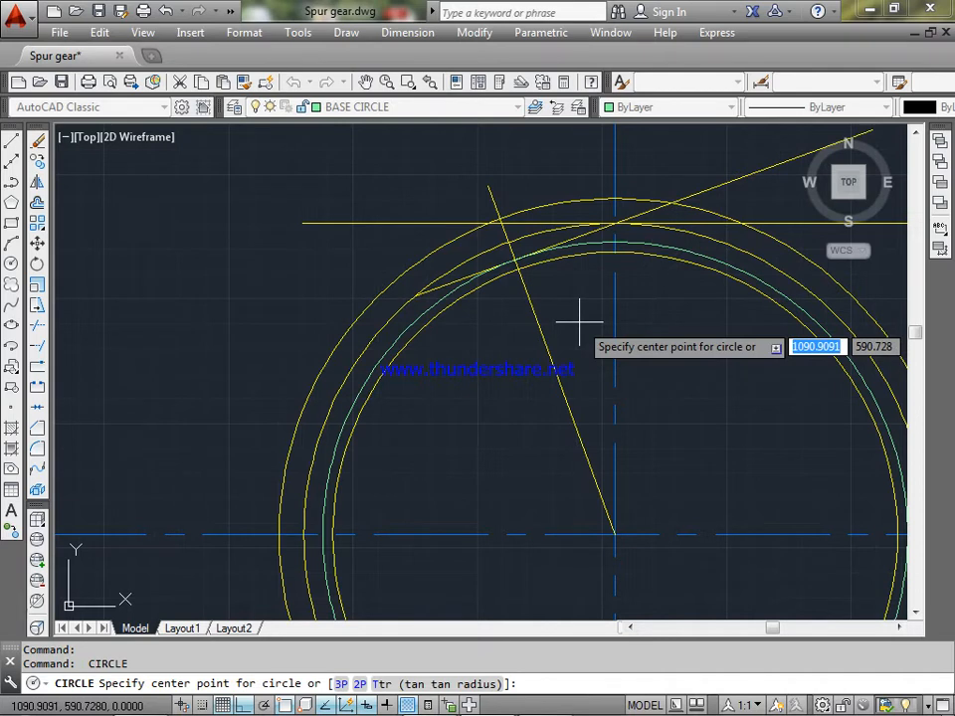
pyautogui.press('Return')
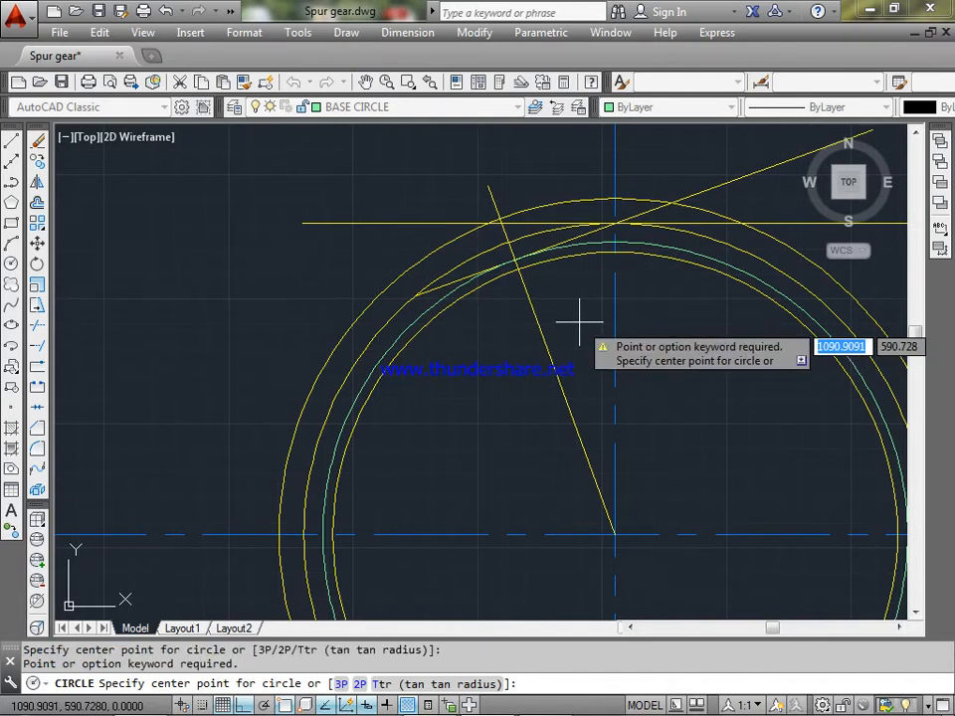
pyautogui.press('Escape')
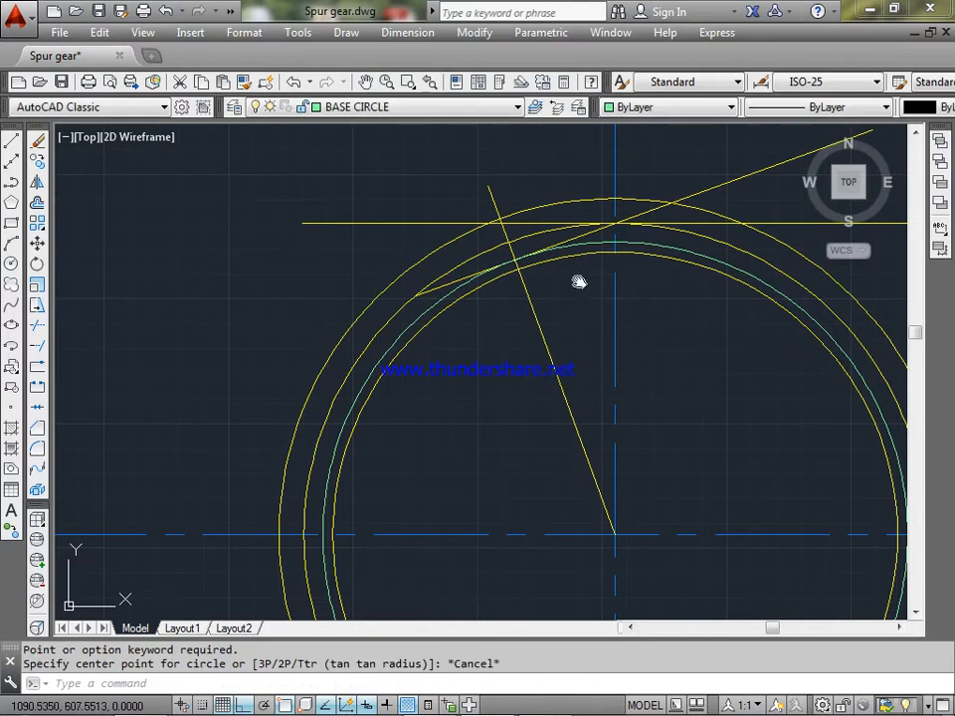
# Step: Delete the horizontal tangent line, the inclined 20° line and the 110° line from the gear centre
pyautogui.moveTo(577, 278); pyautogui.dragTo(460, 307, button='middle')
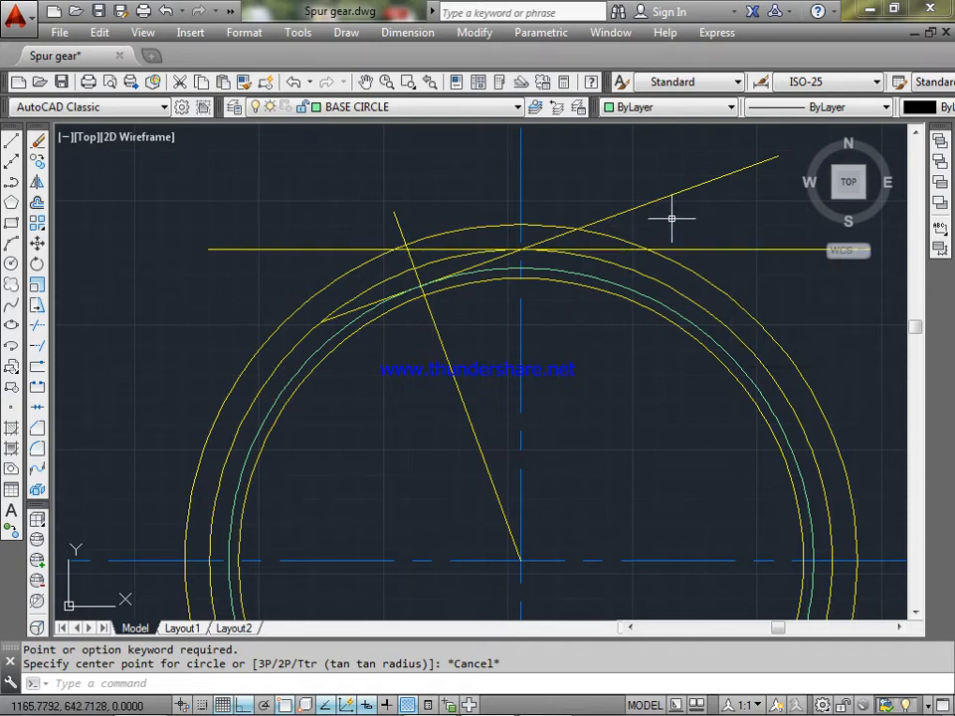
pyautogui.click(698, 249)
pyautogui.click(672, 198)
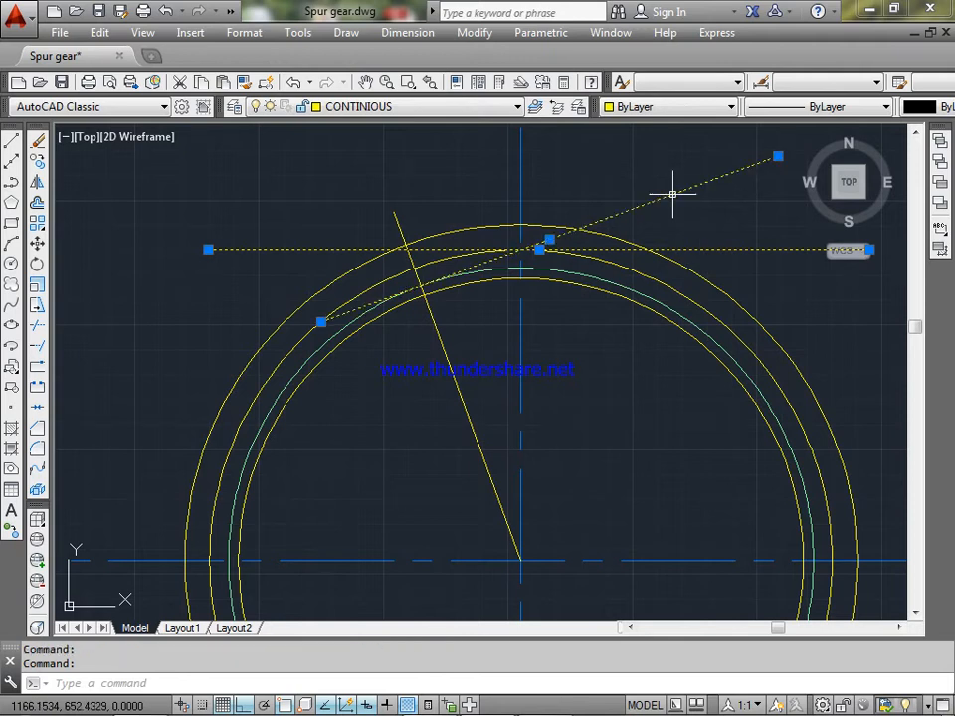
pyautogui.click(450, 365)
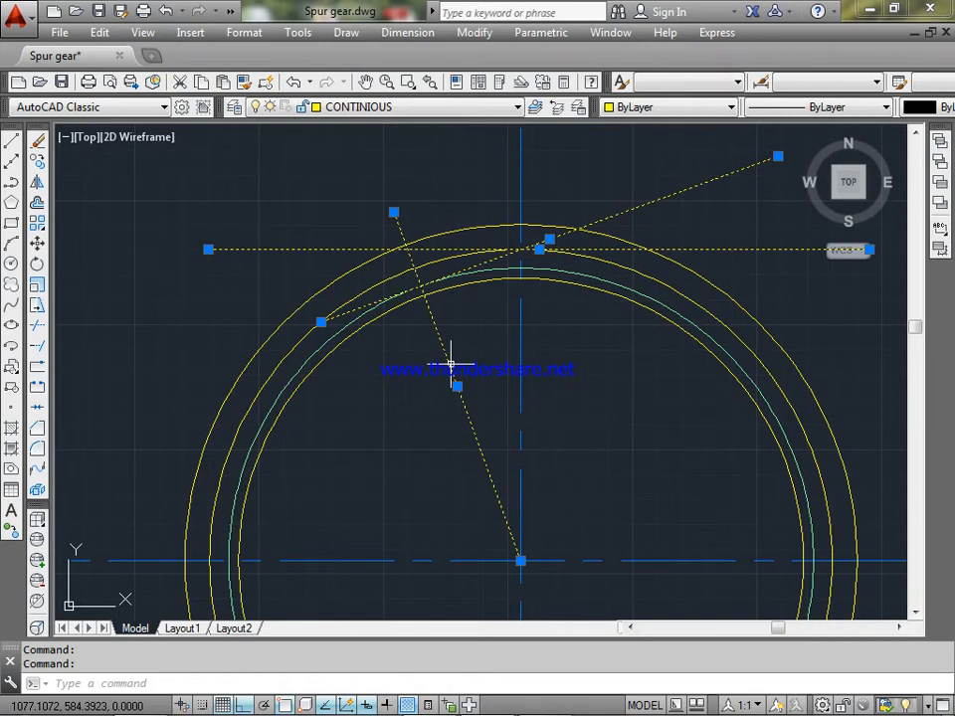
pyautogui.press('Delete')
# Step: Erase the second-largest circle, the one just inside the outermost circle, and undo the erasure
pyautogui.moveTo(490, 352); pyautogui.dragTo(465, 362, button='middle')
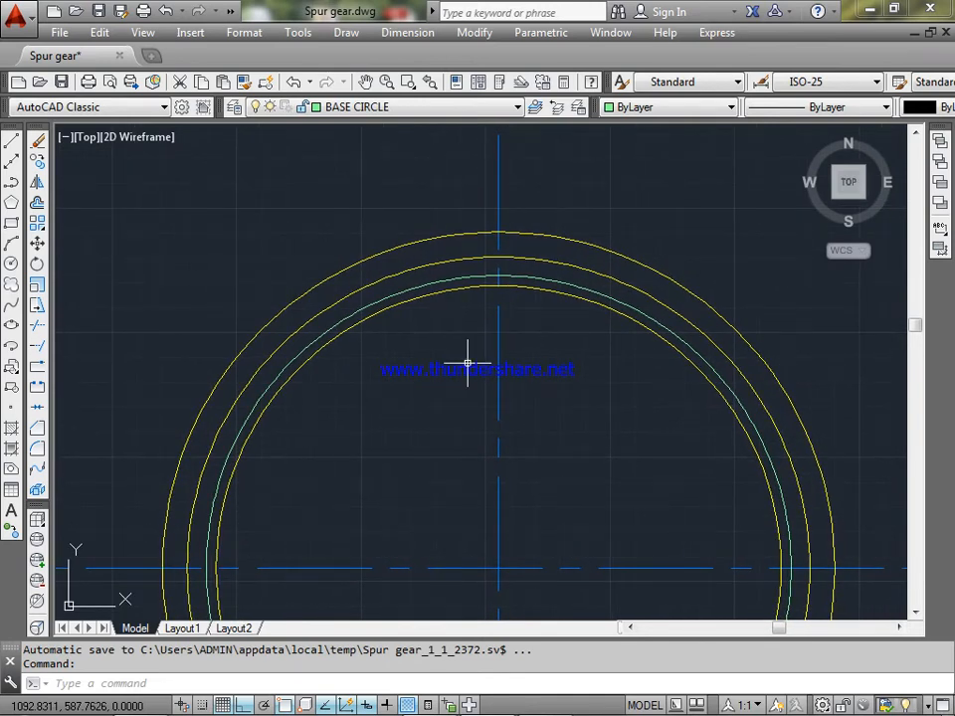
pyautogui.scroll(5, 429, 358)
pyautogui.click(429, 256)
pyautogui.click(428, 261)
pyautogui.click(430, 263)
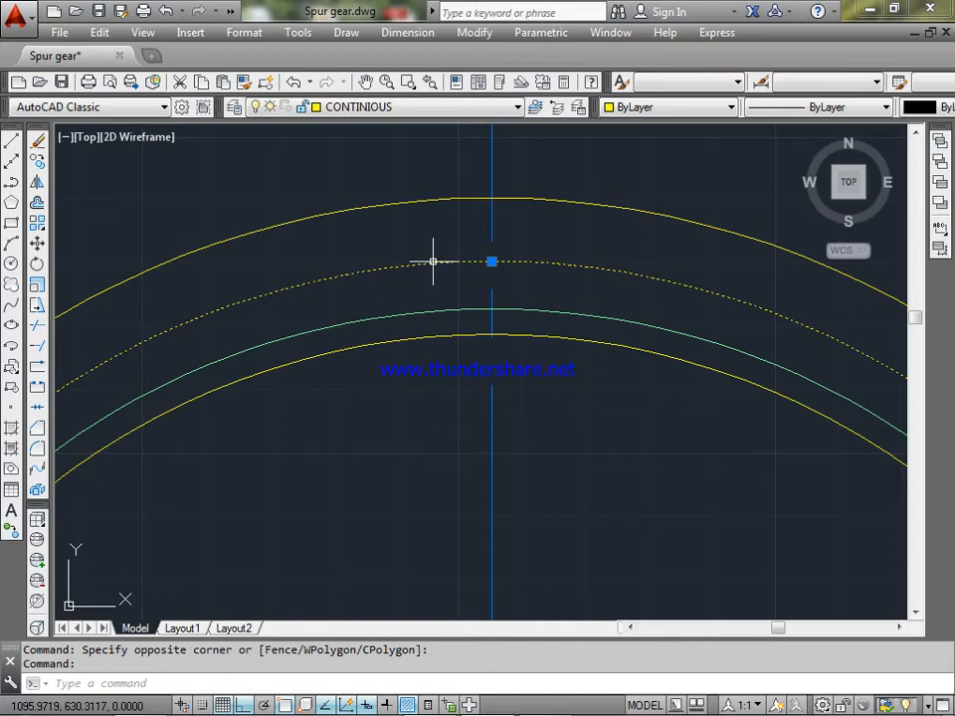
pyautogui.press('Delete')
pyautogui.hotkey('ctrl', 'z')
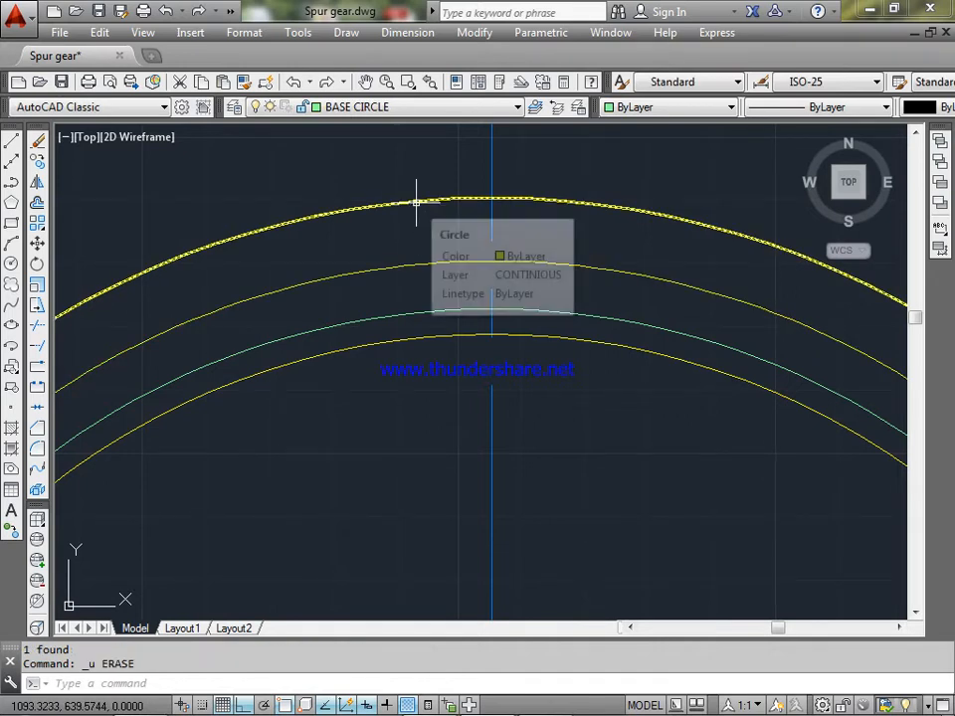
# Step: Examine the outermost, innermost, base and second-largest circles one at a time near the vertical centre line
pyautogui.click(416, 202)
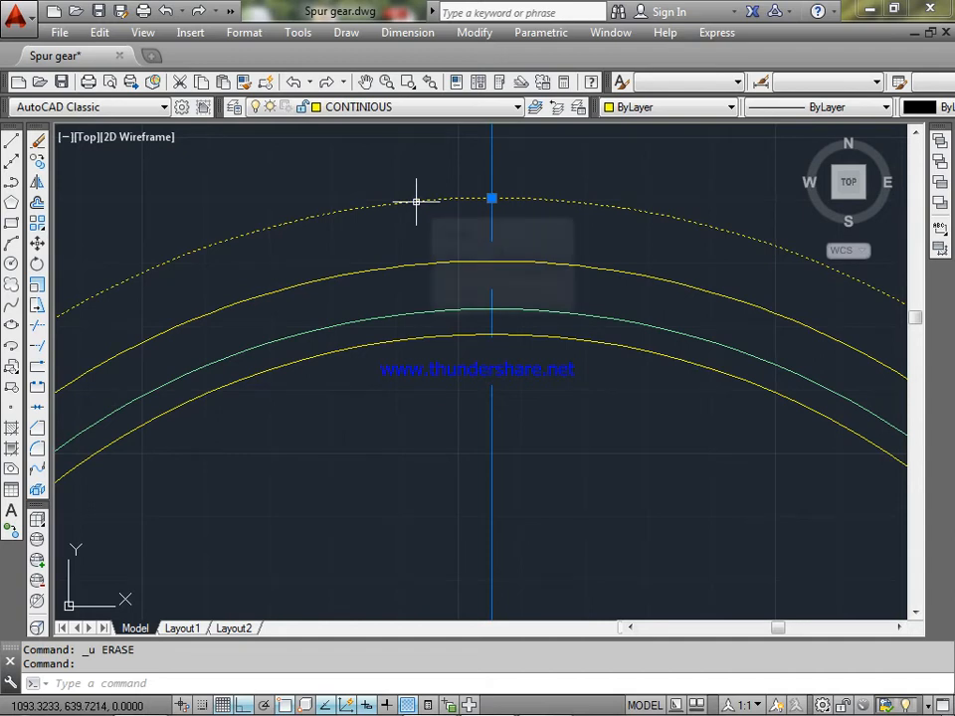
pyautogui.press('Escape')
pyautogui.click(405, 339)
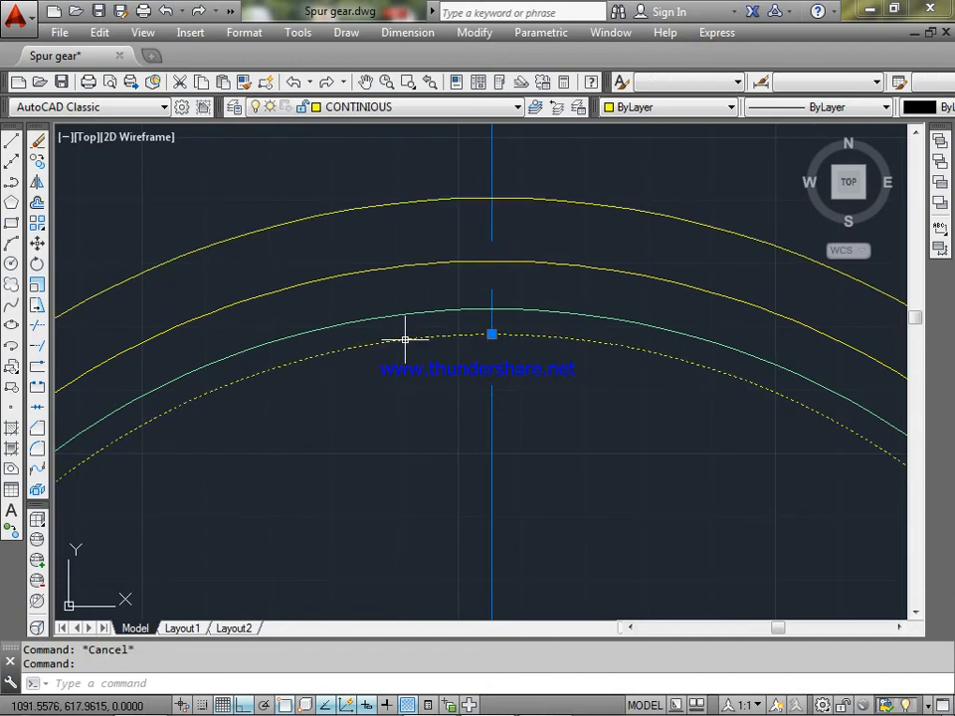
pyautogui.write('u')
pyautogui.press('Return')
pyautogui.moveTo(399, 343); pyautogui.dragTo(352, 530, button='middle')
pyautogui.hotkey('ctrl', 'z')
pyautogui.moveTo(446, 350); pyautogui.dragTo(395, 540, button='middle')
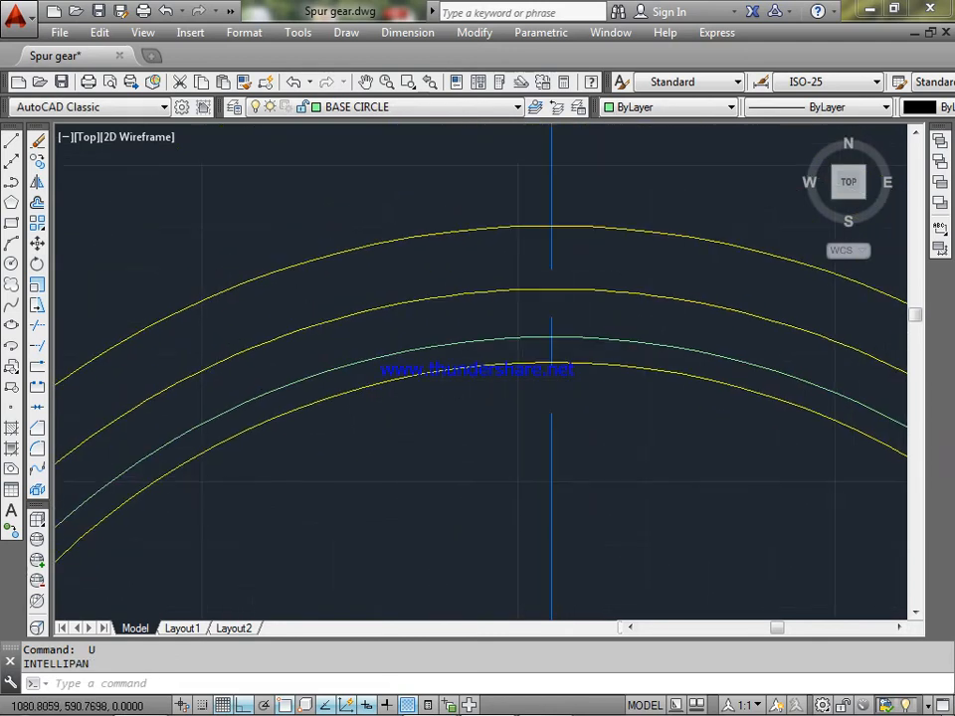
pyautogui.click(448, 345)
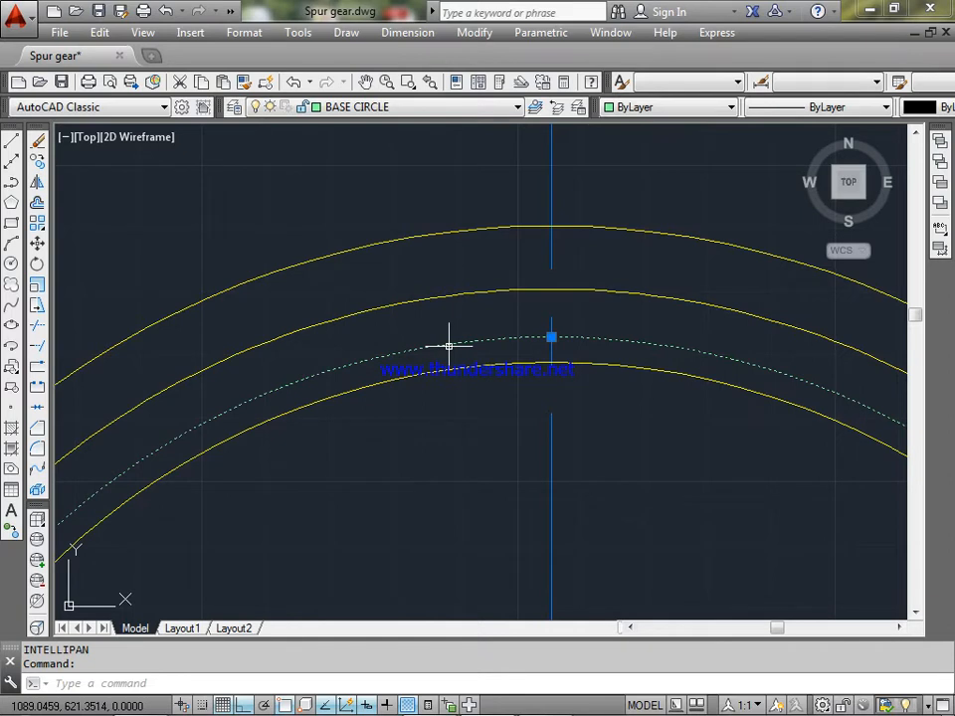
pyautogui.write('u')
pyautogui.press('Return')
pyautogui.moveTo(448, 344); pyautogui.dragTo(394, 513, button='middle')
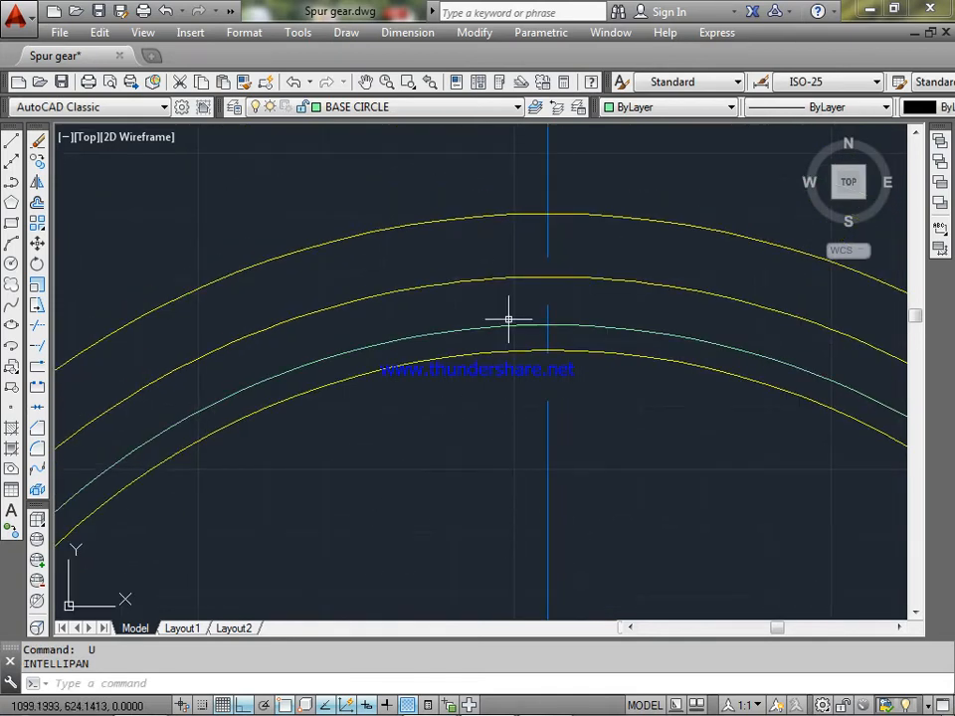
pyautogui.click(513, 279)
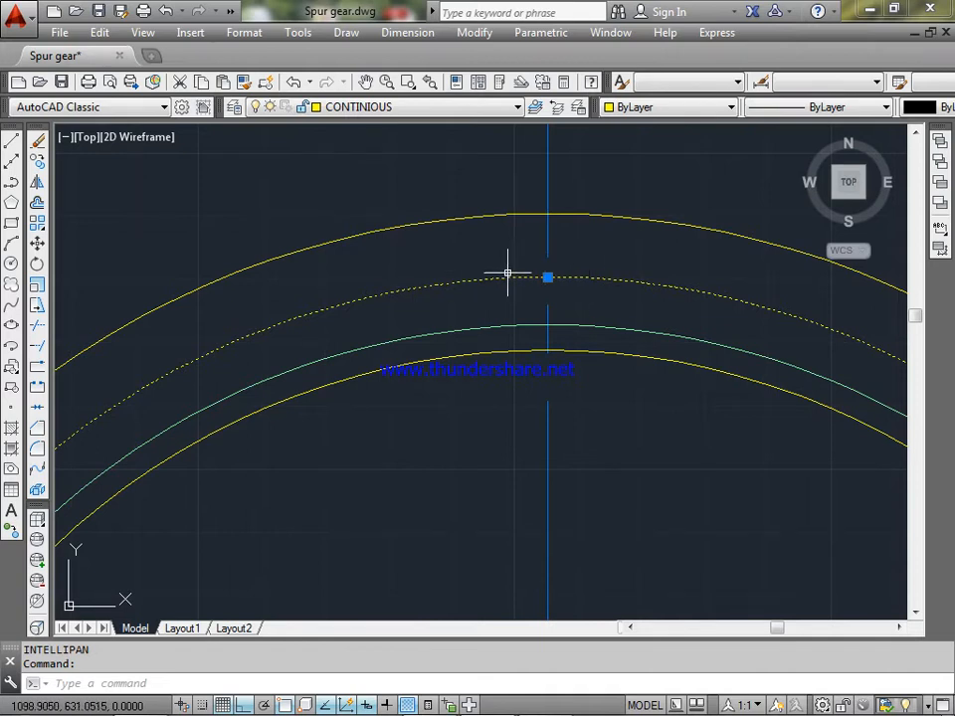
pyautogui.press('Escape')
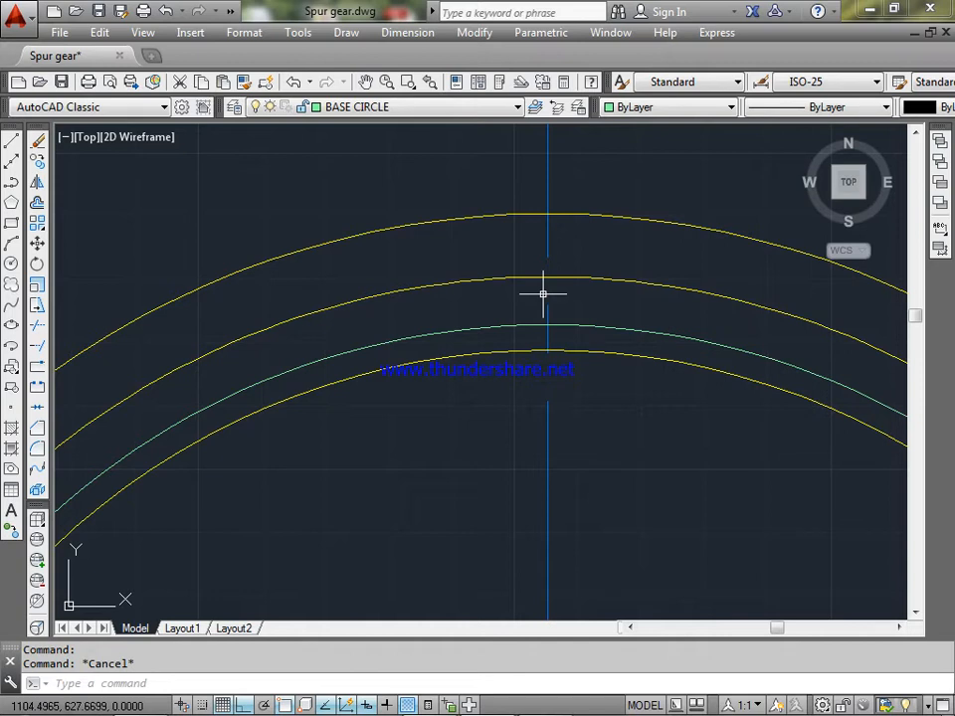
pyautogui.write('p')
pyautogui.press('Return')
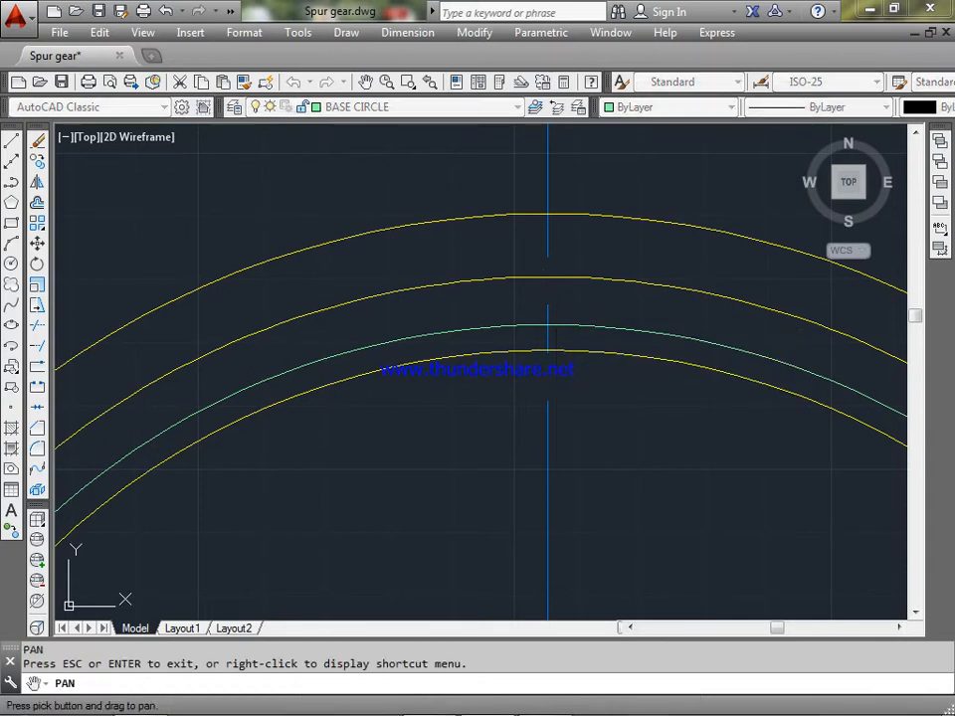
pyautogui.press('Escape')
# Step: Offset the vertical centre line by 7.85 to both sides
pyautogui.write('o')
pyautogui.press('Return')
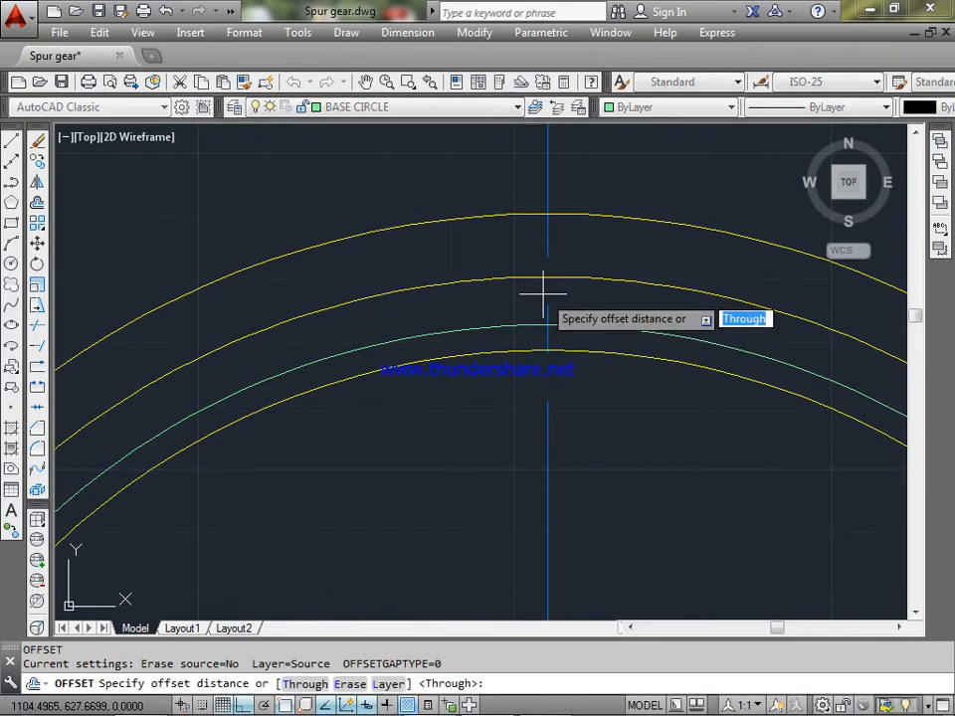
pyautogui.write('7')
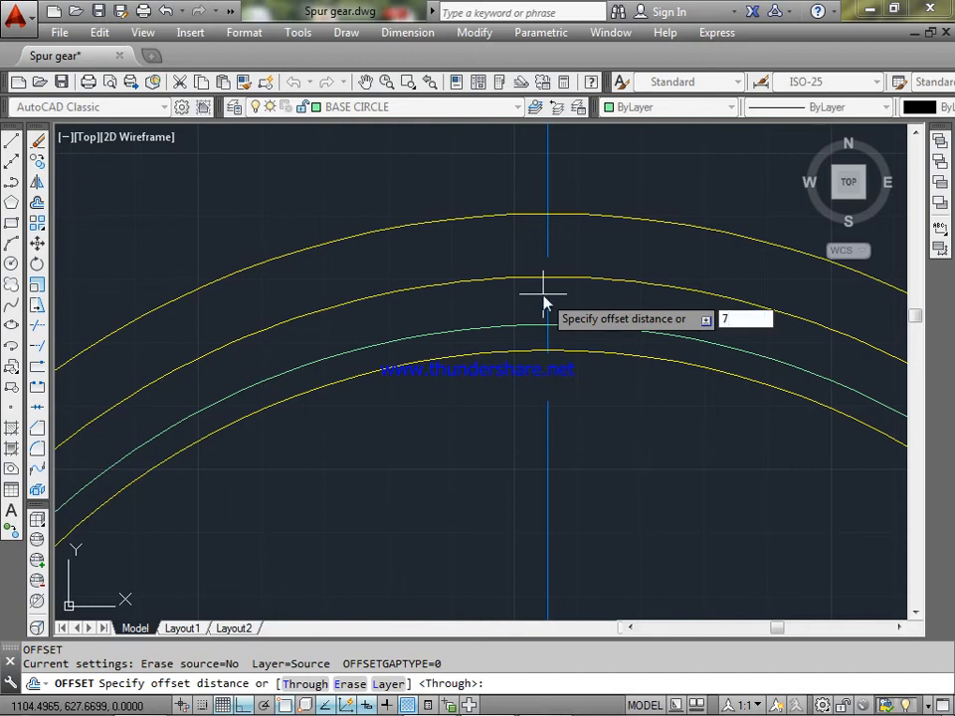
pyautogui.write('.85')
pyautogui.press('Return')
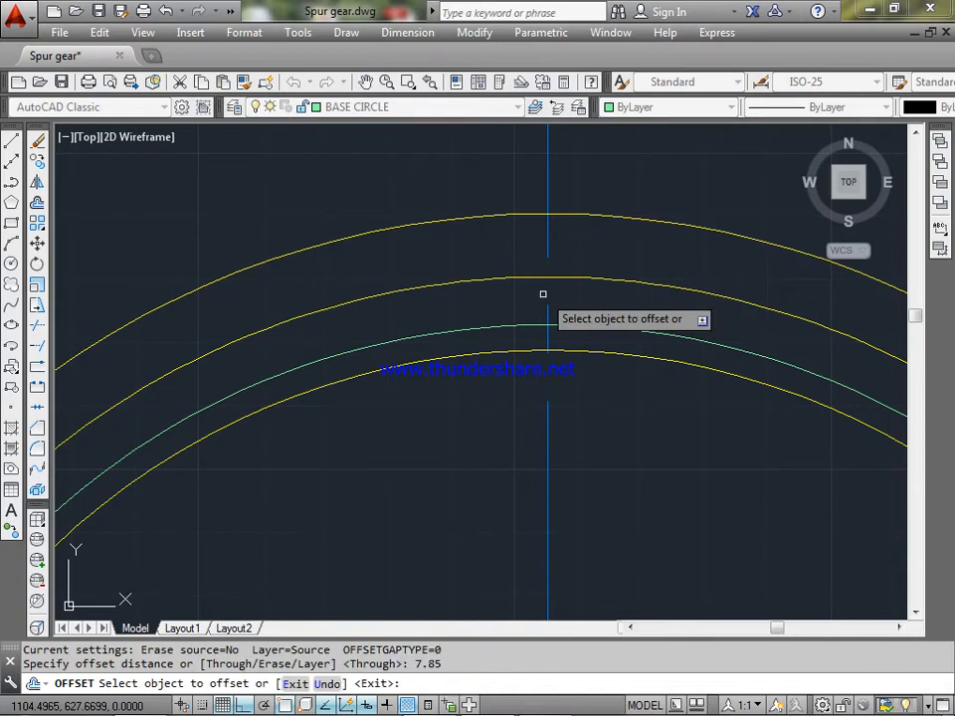
pyautogui.click(547, 241)
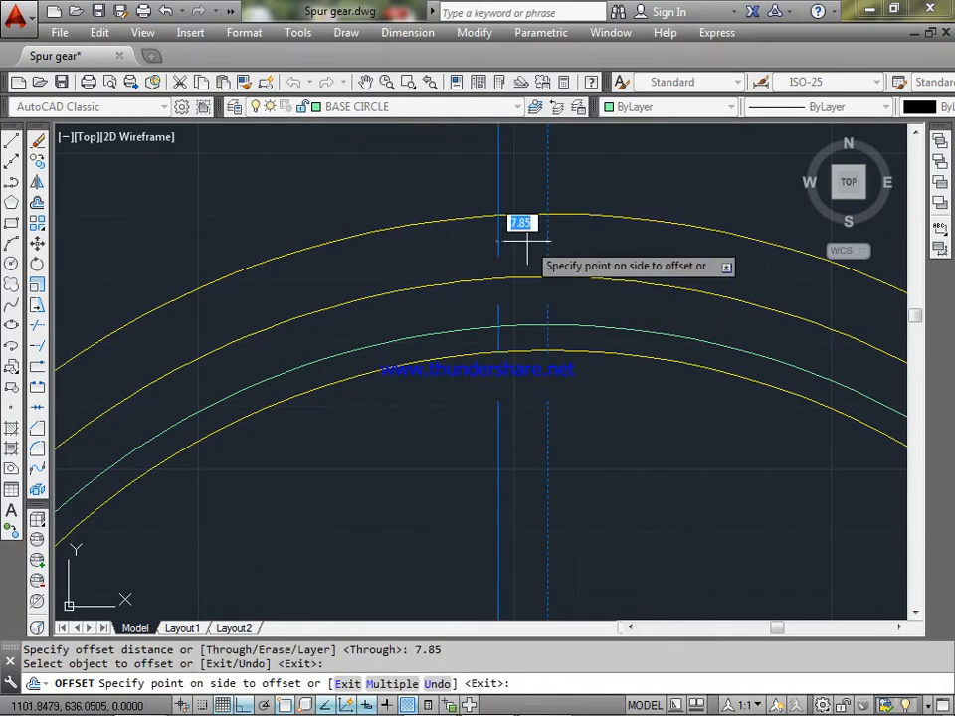
pyautogui.click(527, 241)
pyautogui.click(548, 241)
pyautogui.click(586, 241)
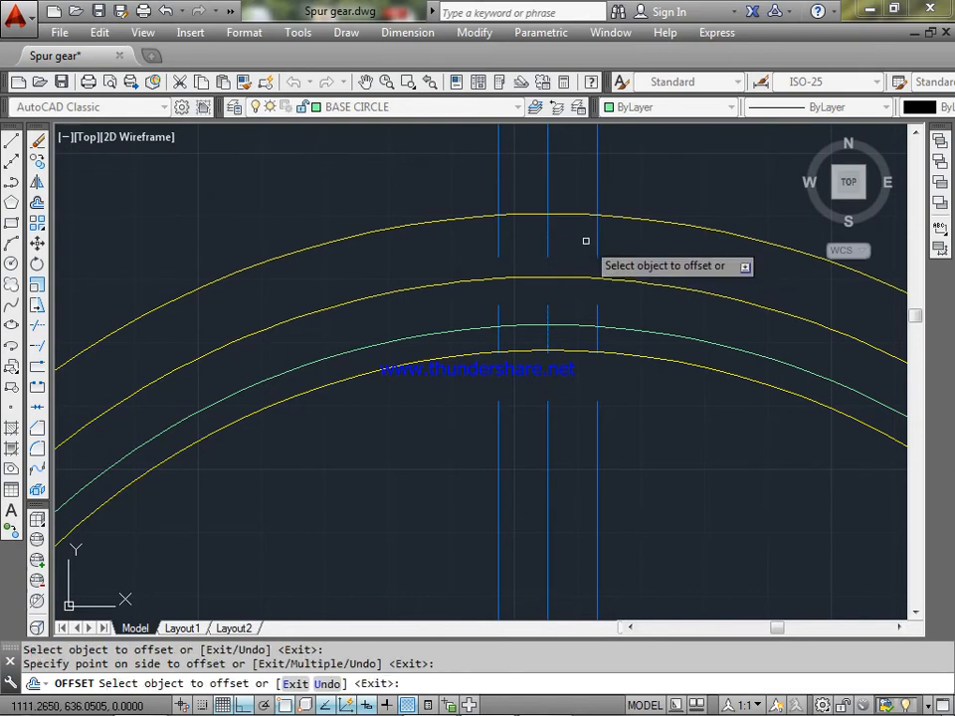
pyautogui.press('Return')
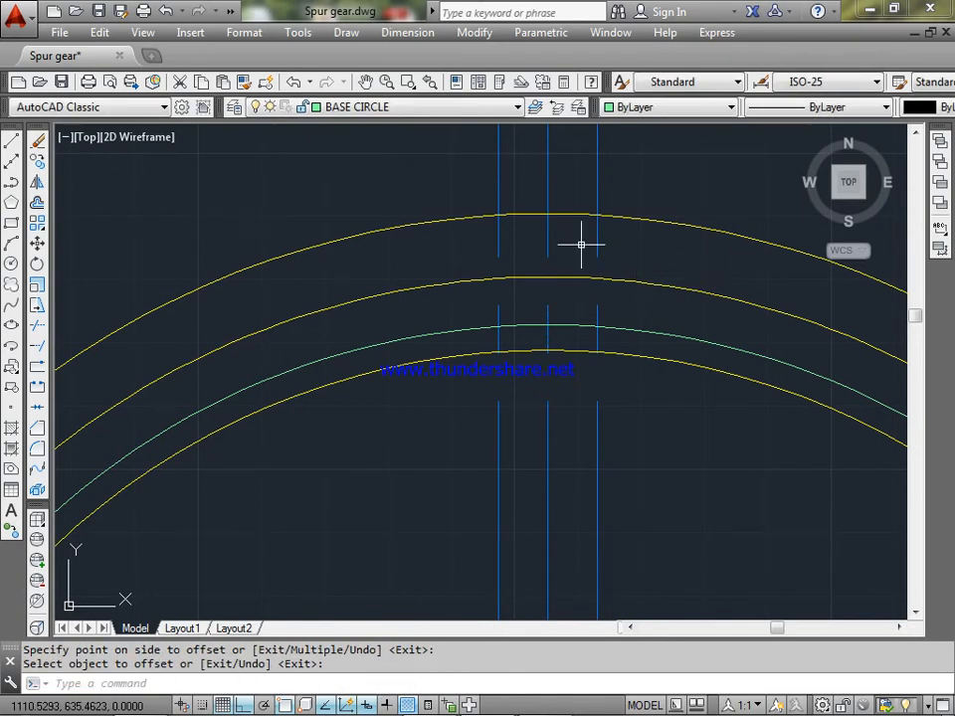
# Step: Match the properties of both offset lines to the outermost circle and make CONTINIOUS the current layer
pyautogui.write('ma')
pyautogui.press('Return')
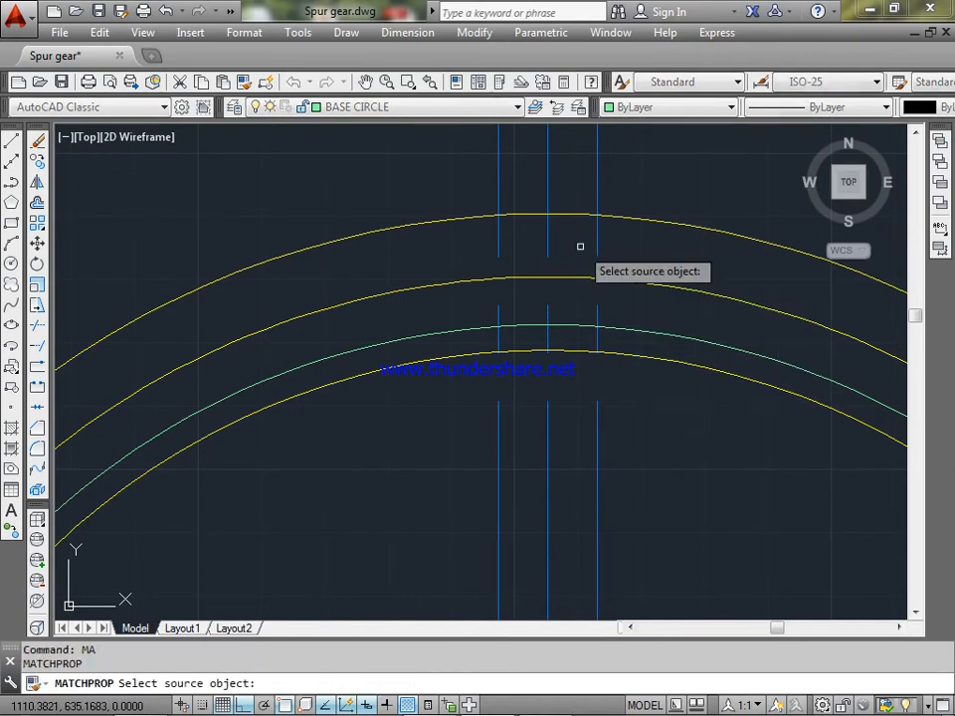
pyautogui.click(585, 217)
pyautogui.click(596, 235)
pyautogui.click(547, 234)
pyautogui.click(497, 235)
pyautogui.press('Return')
pyautogui.click(468, 107)
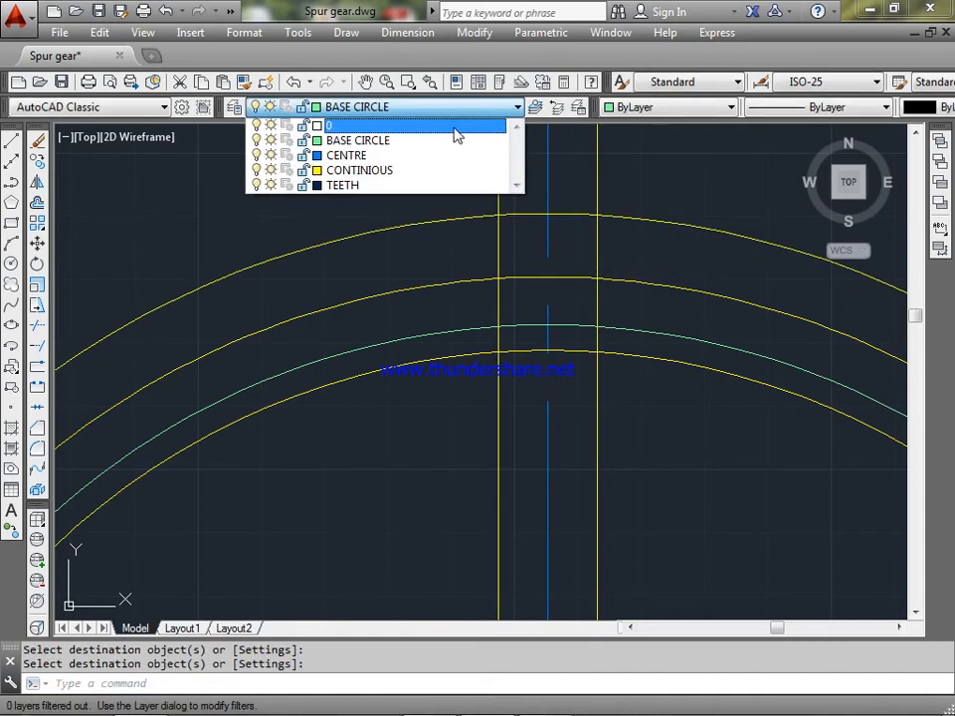
pyautogui.click(428, 171)
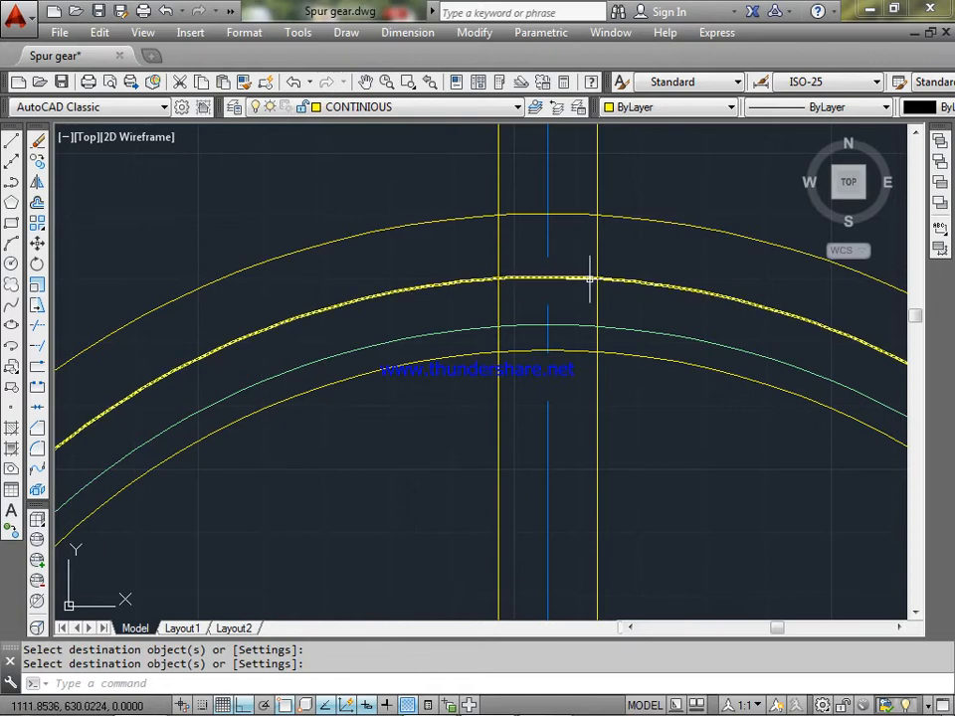
# Step: Check the distance between the two offset lines at the second-largest circle with a linear dimension preview, without placing the dimension
pyautogui.click(426, 34)
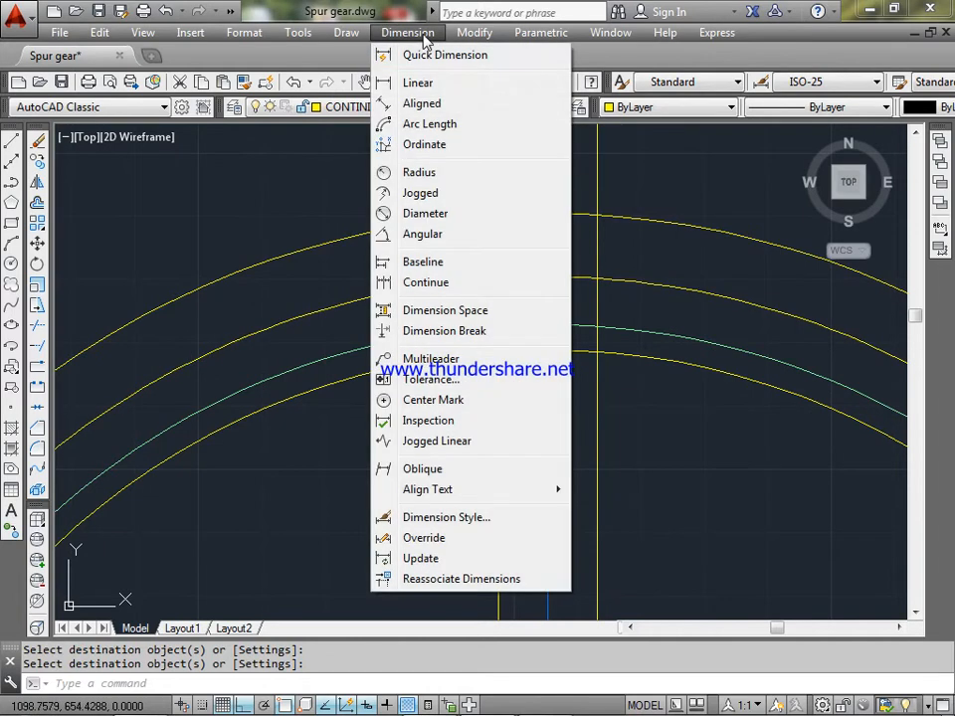
pyautogui.click(425, 86)
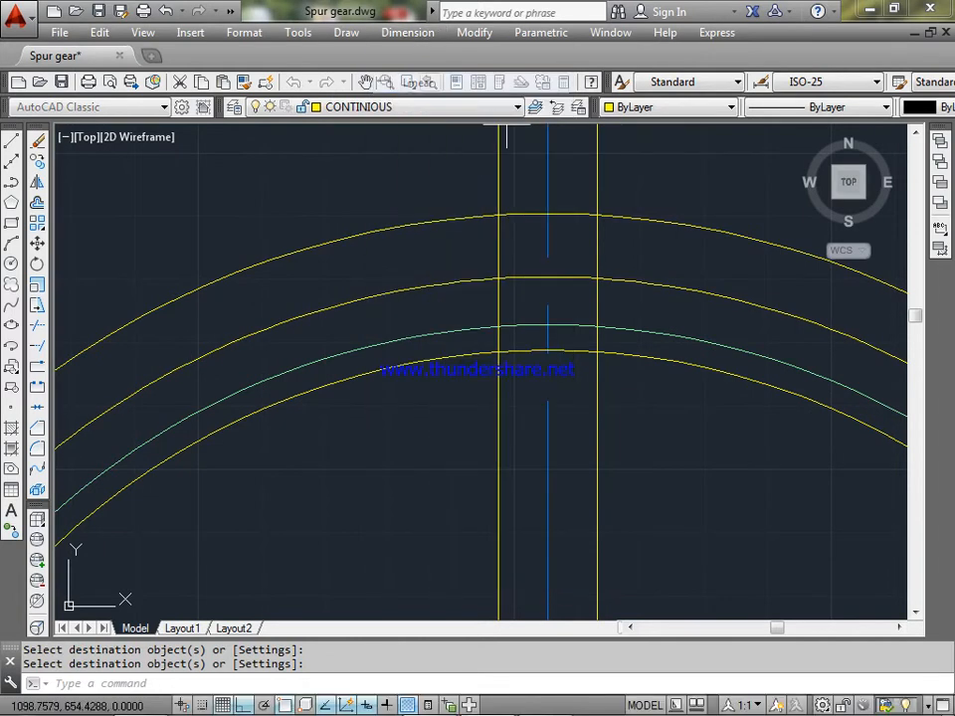
pyautogui.click(498, 279)
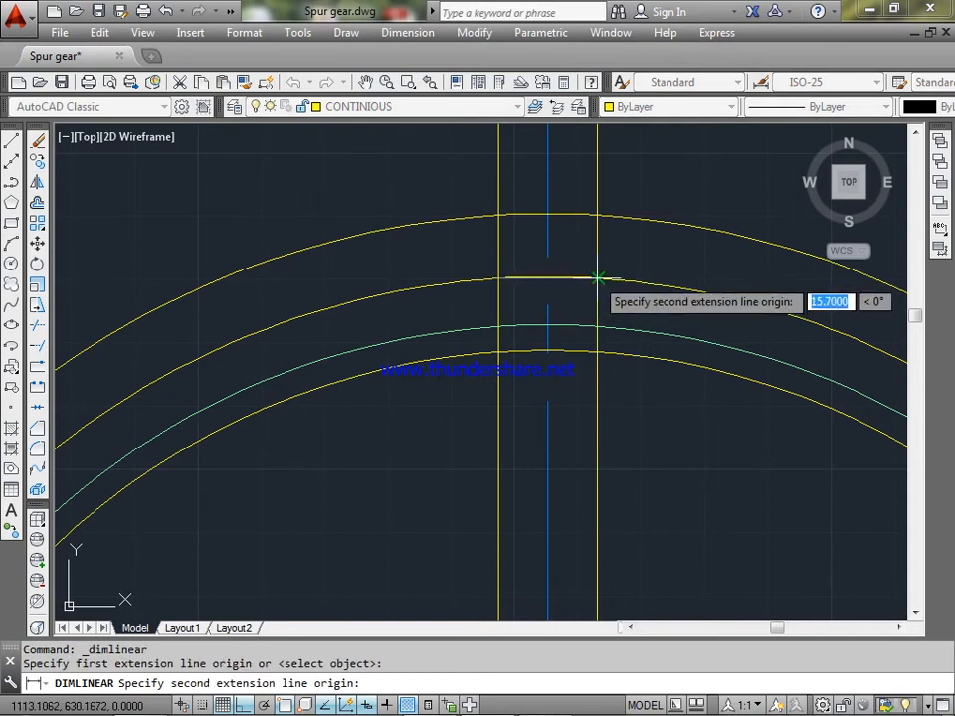
pyautogui.click(597, 277)
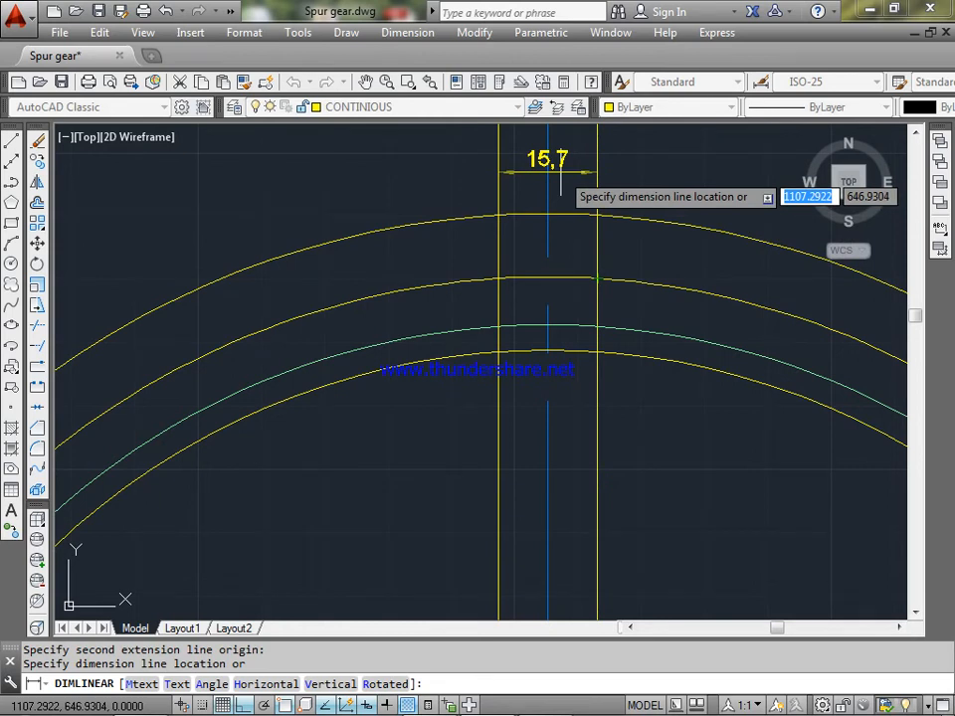
pyautogui.press('Escape')
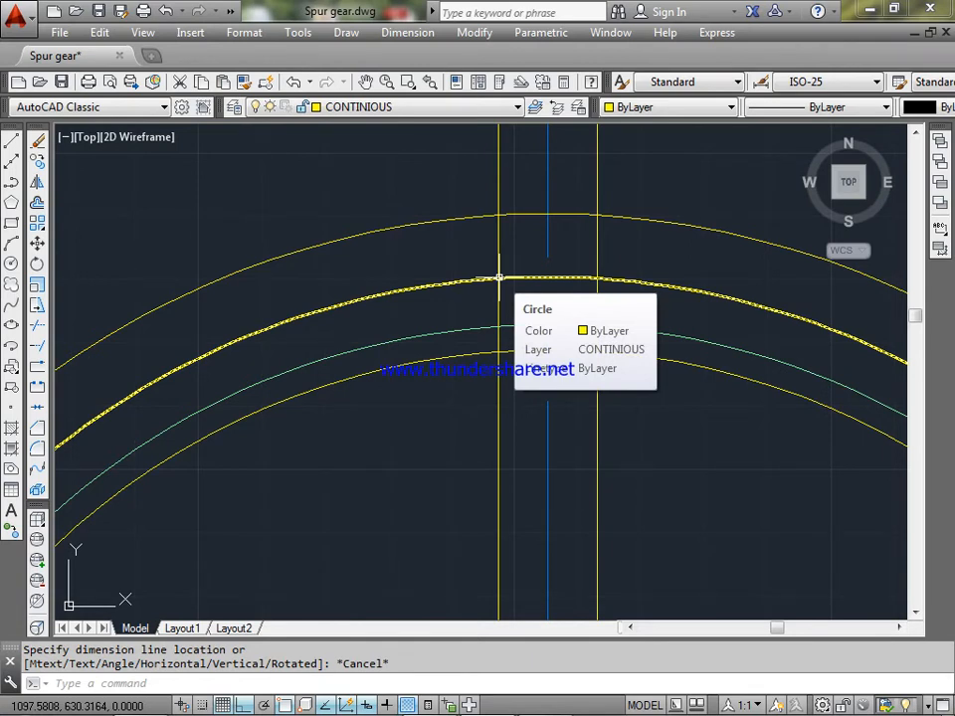
pyautogui.write('c')
pyautogui.press('Return')
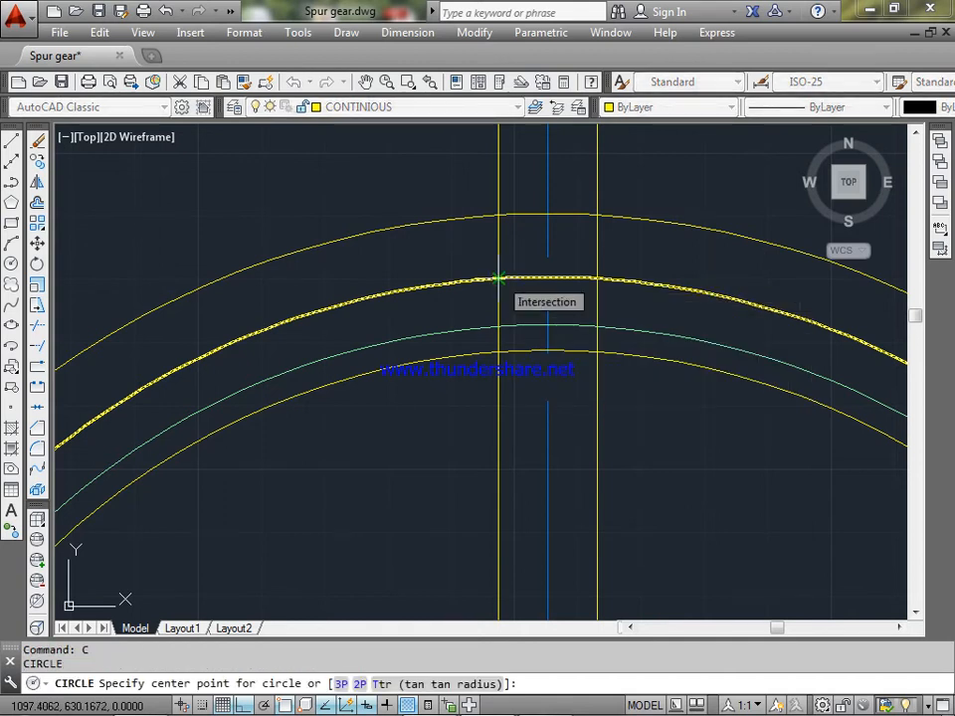
pyautogui.write('31.42')
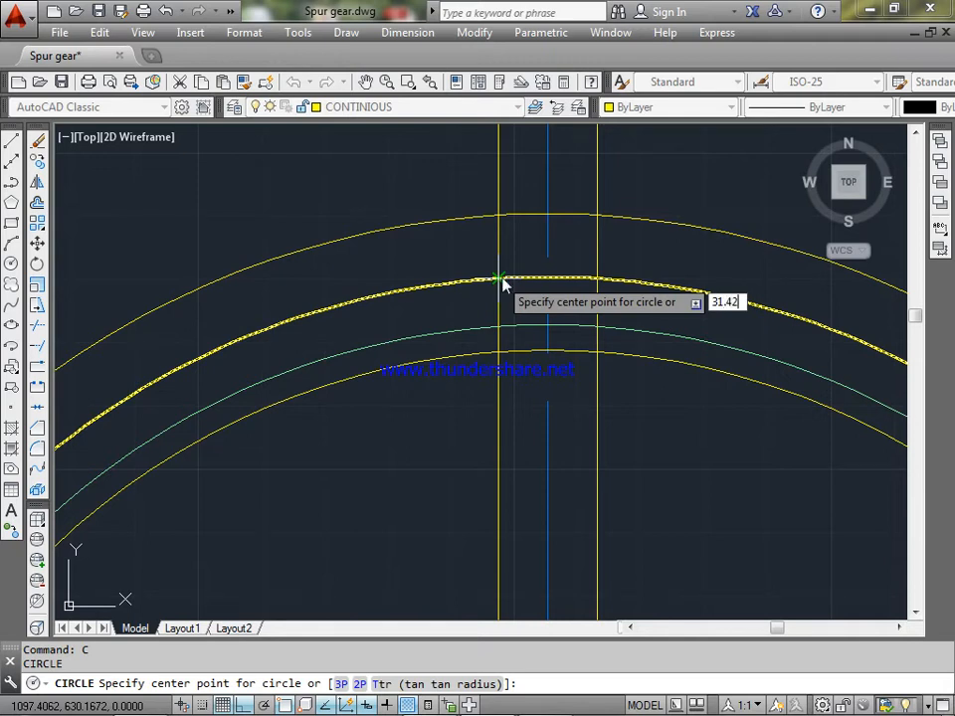
pyautogui.press('Return')
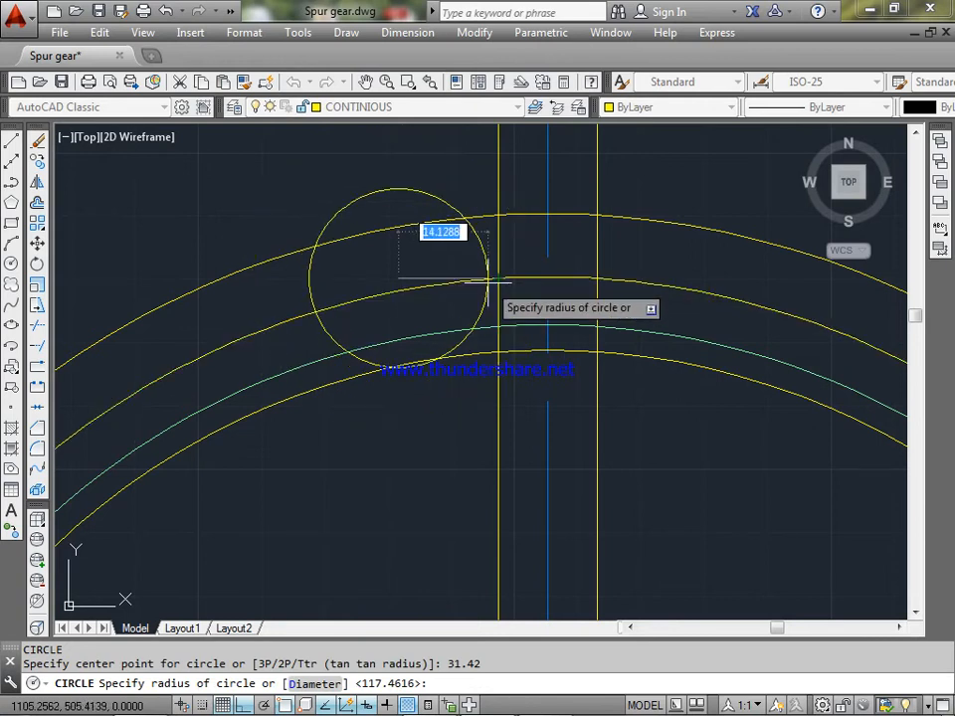
pyautogui.press('Escape')
# Step: Examine the crossings of the offset lines with the circles, checking the outermost, innermost and base circles in turn
pyautogui.scroll(4, 494, 287)
pyautogui.moveTo(498, 286); pyautogui.dragTo(456, 401, button='middle')
pyautogui.scroll(-3, 462, 325)
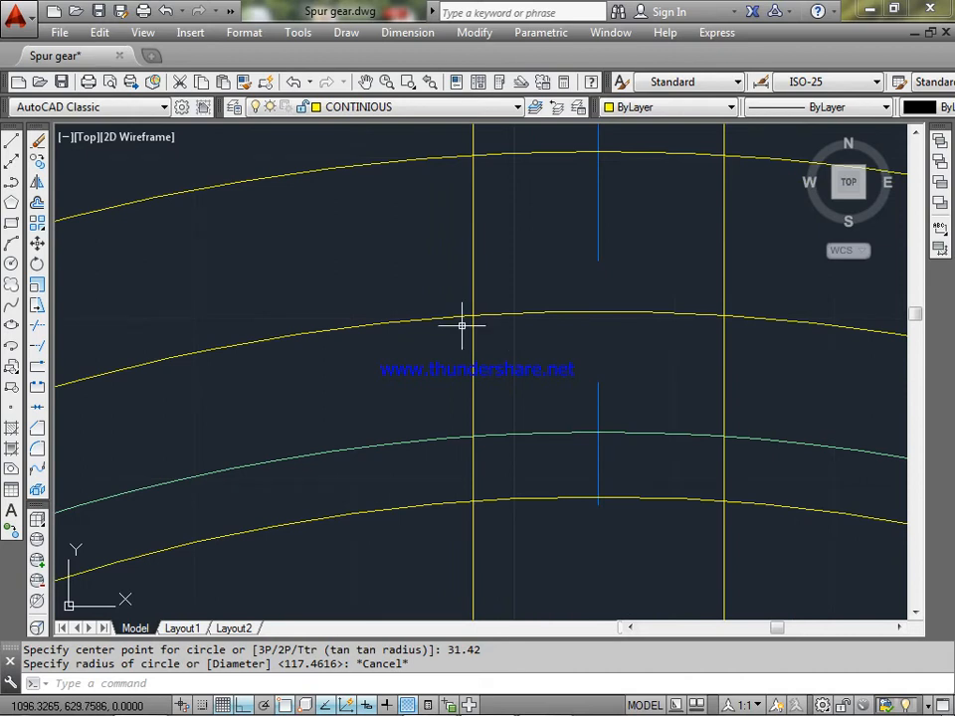
pyautogui.scroll(-2, 474, 257)
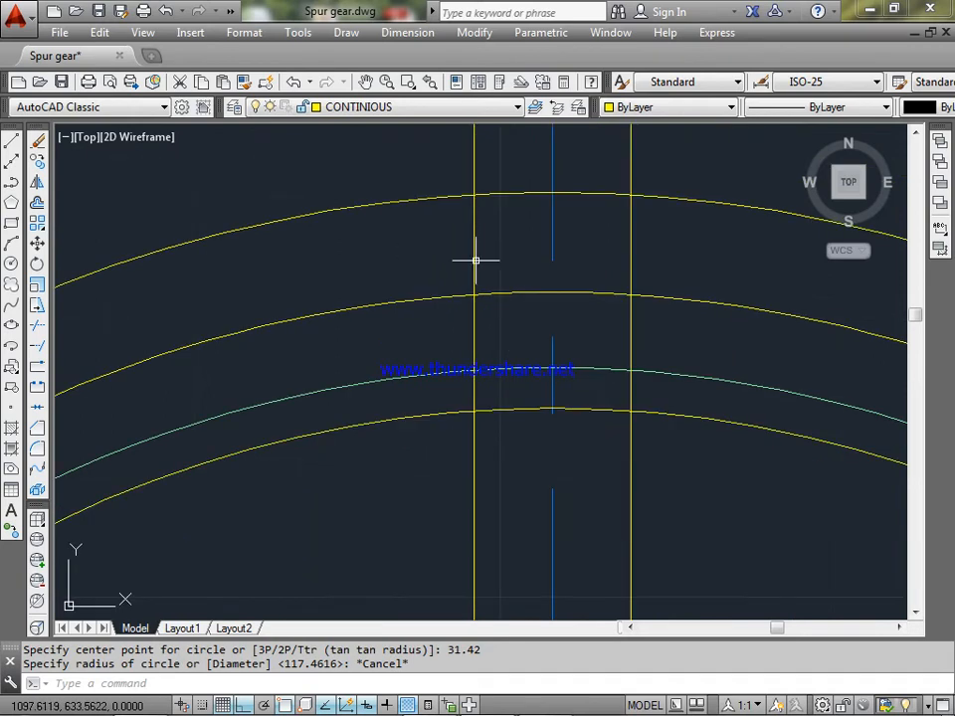
pyautogui.click(395, 201)
pyautogui.press('Escape')
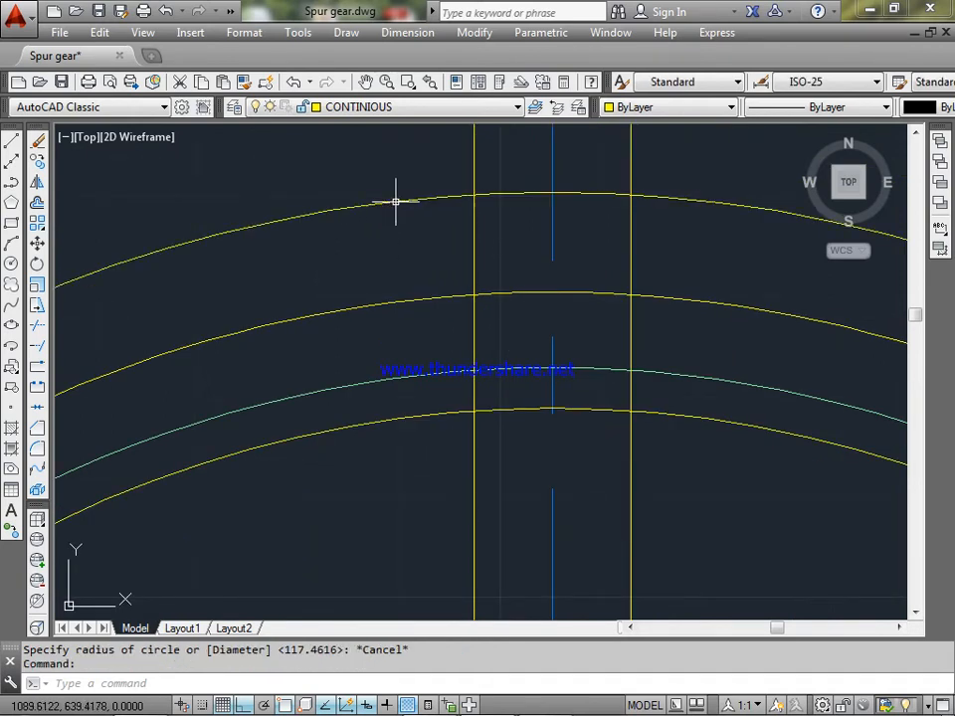
pyautogui.click(413, 416)
pyautogui.press('Escape')
pyautogui.click(416, 373)
pyautogui.press('Escape')
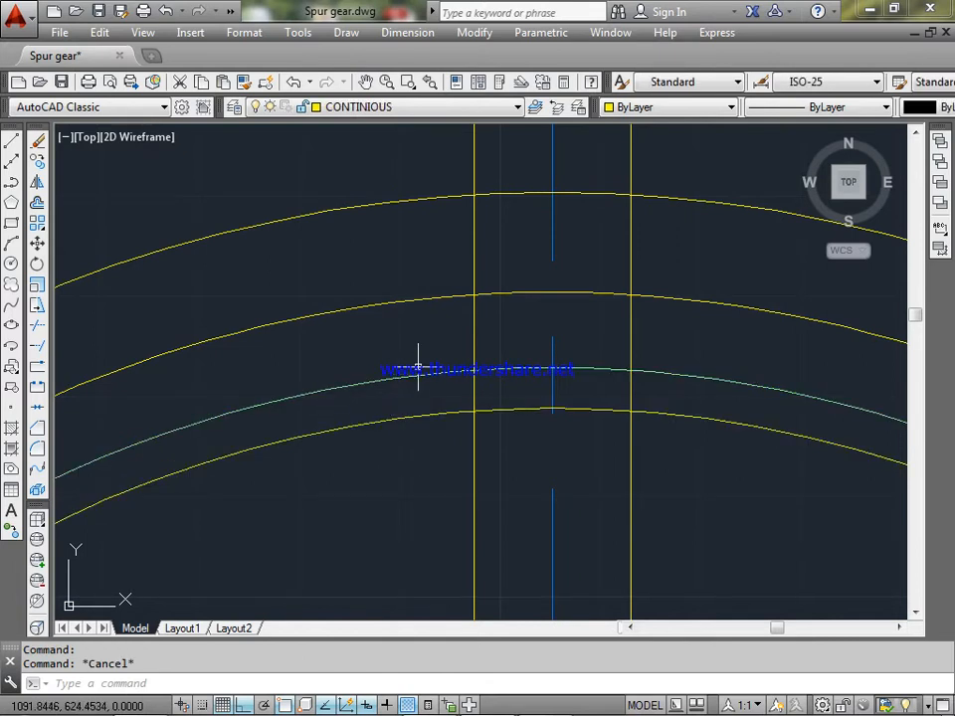
pyautogui.click(413, 300)
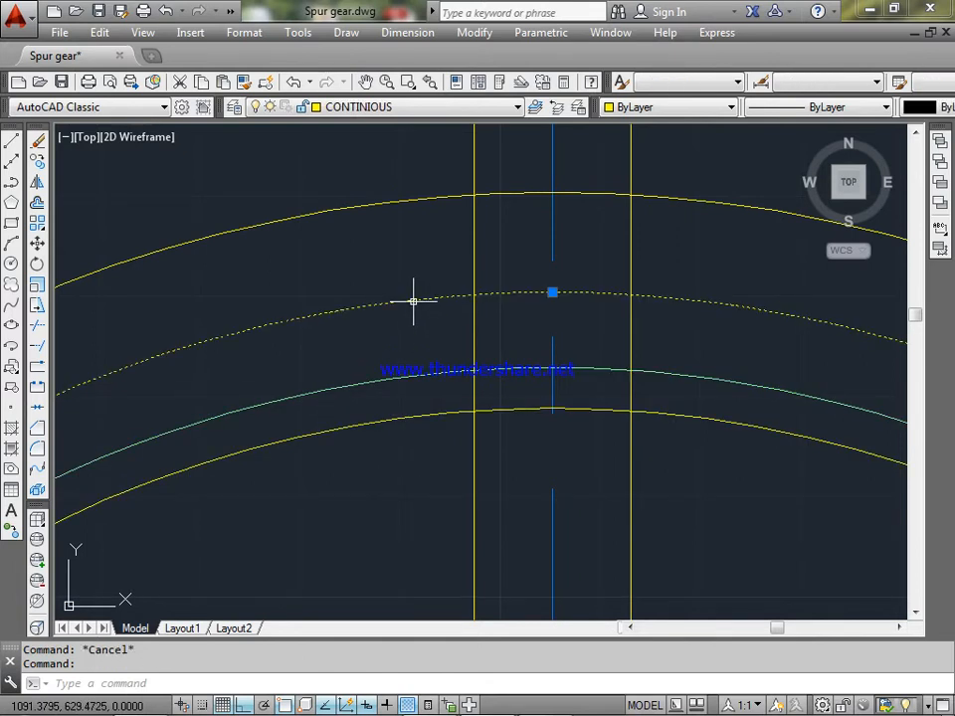
pyautogui.press('Return')
pyautogui.press('Return')
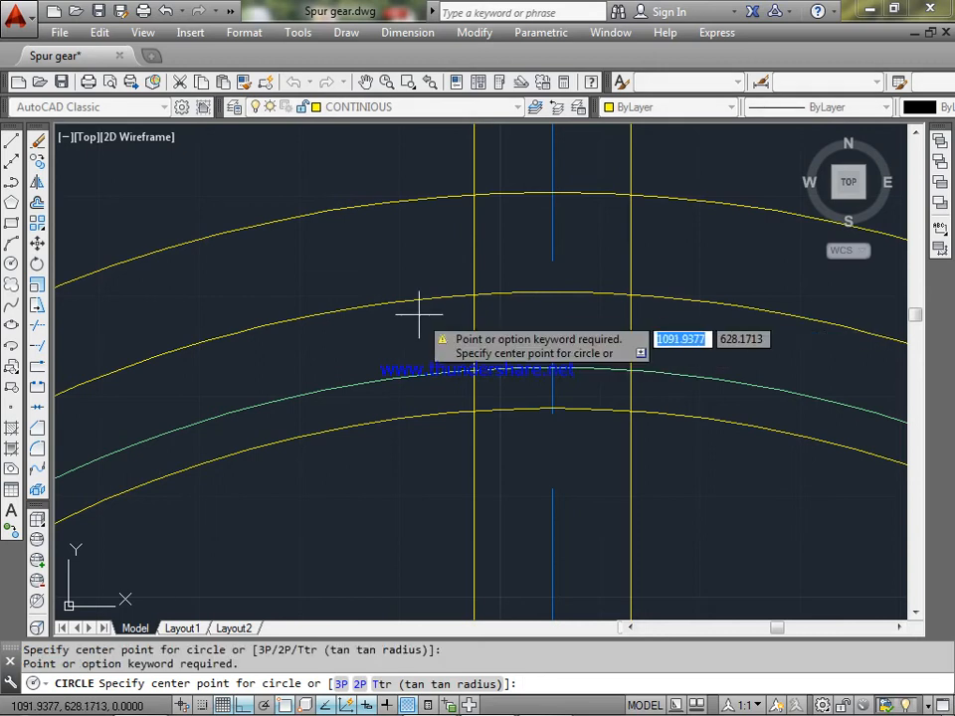
pyautogui.press('Escape')
# Step: Draw a construction circle of radius 31.42 centred where the left offset line crosses the second-largest circle
pyautogui.click(501, 294)
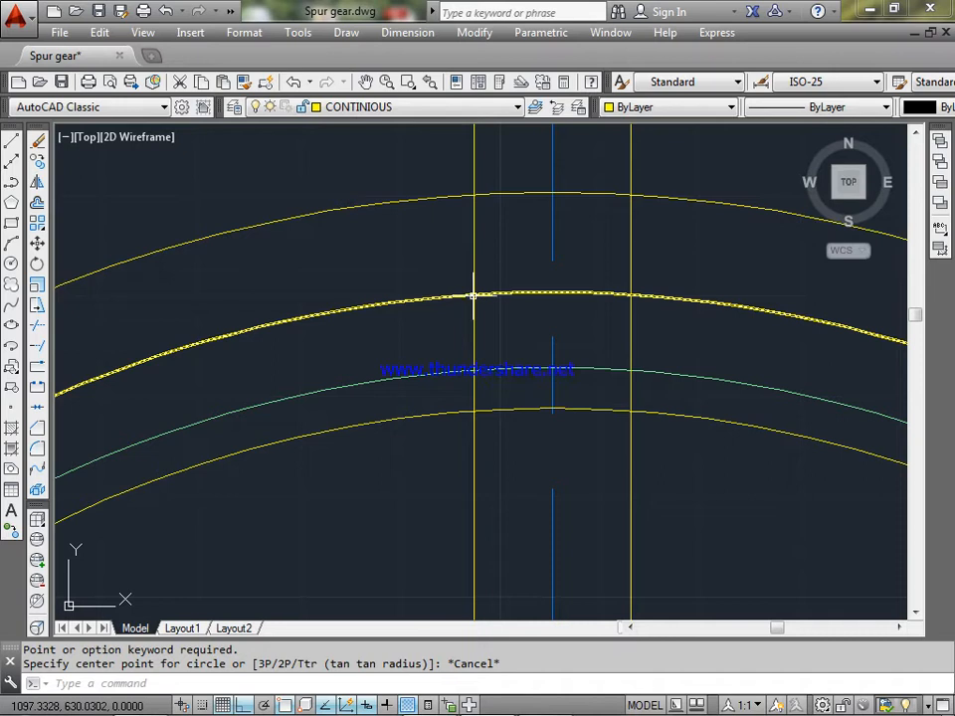
pyautogui.write('c')
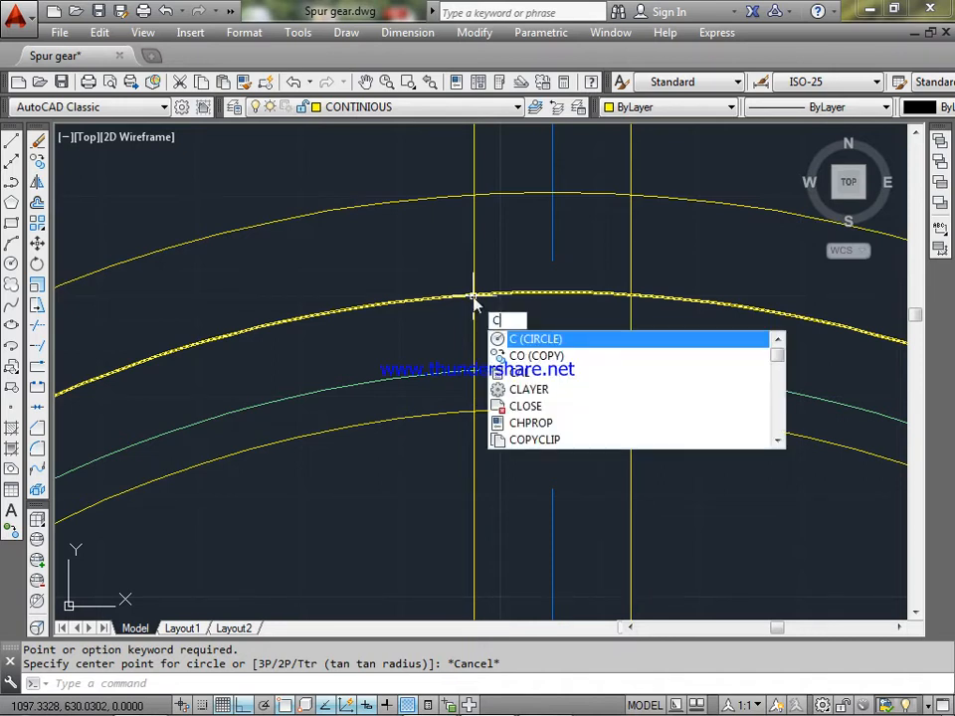
pyautogui.press('Return')
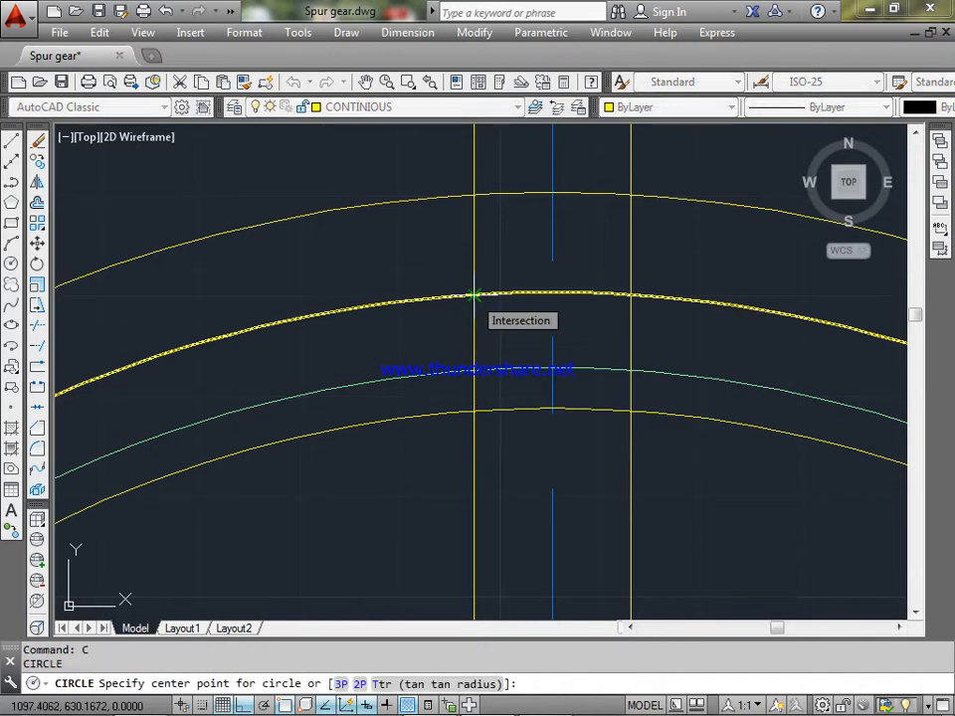
pyautogui.click(473, 295)
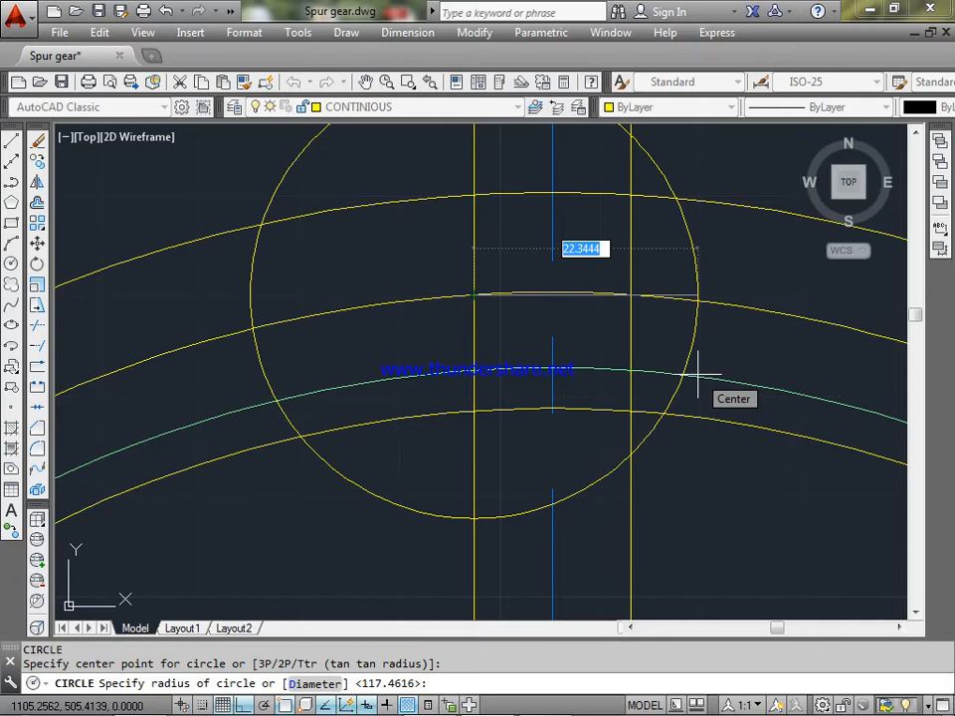
pyautogui.write('31.42')
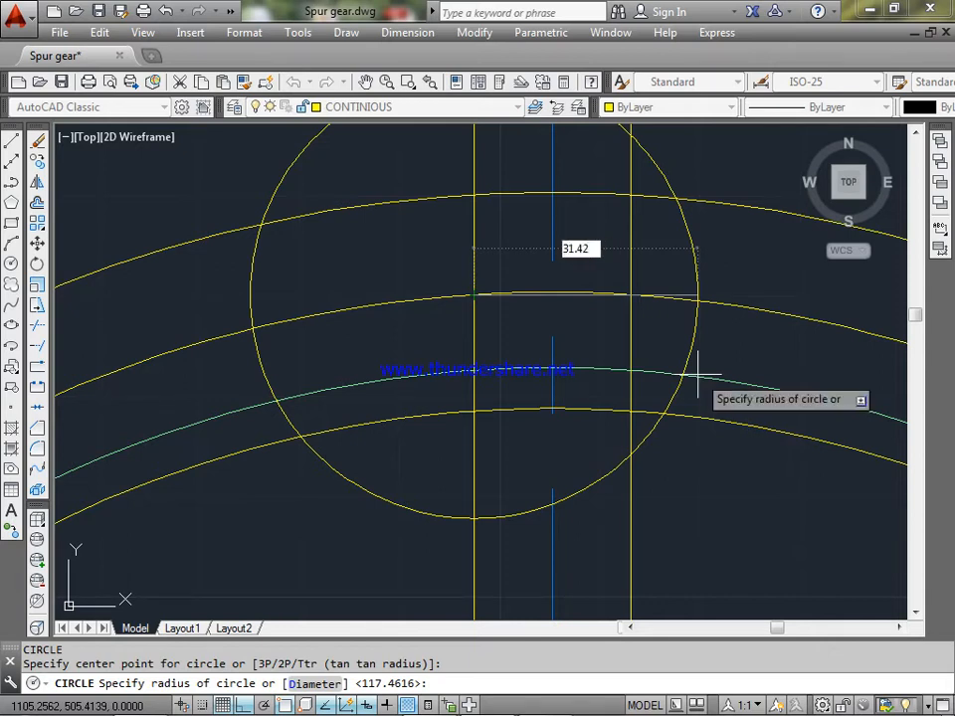
pyautogui.press('Return')
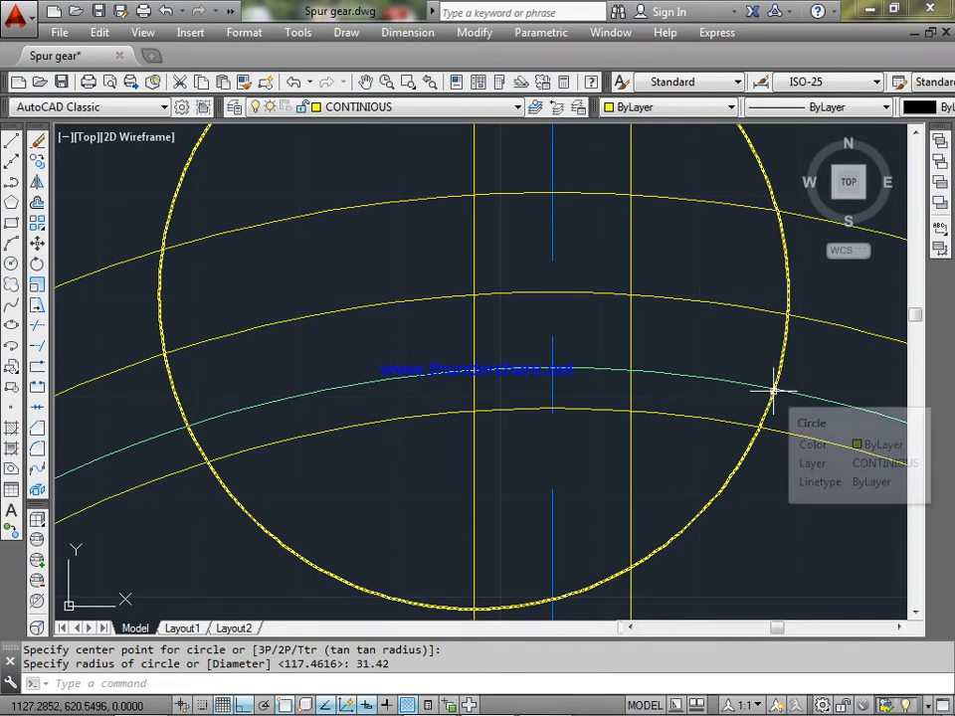
# Step: Draw a second construction circle of radius 31.42 centred where the first construction circle crosses the base circle on the right
pyautogui.write('c')
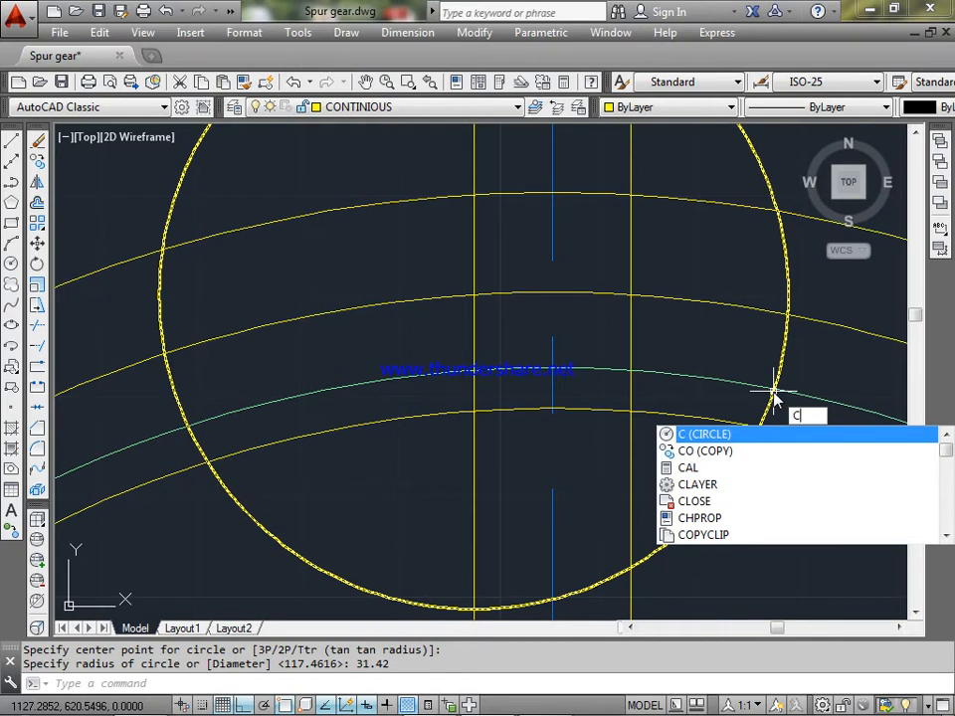
pyautogui.press('Return')
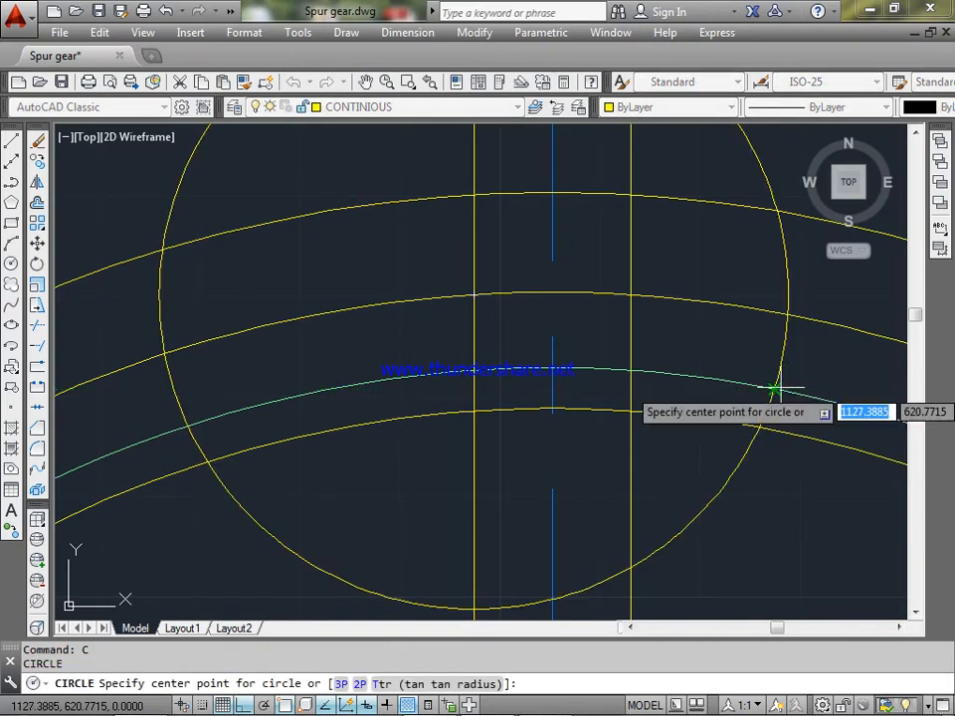
pyautogui.click(775, 388)
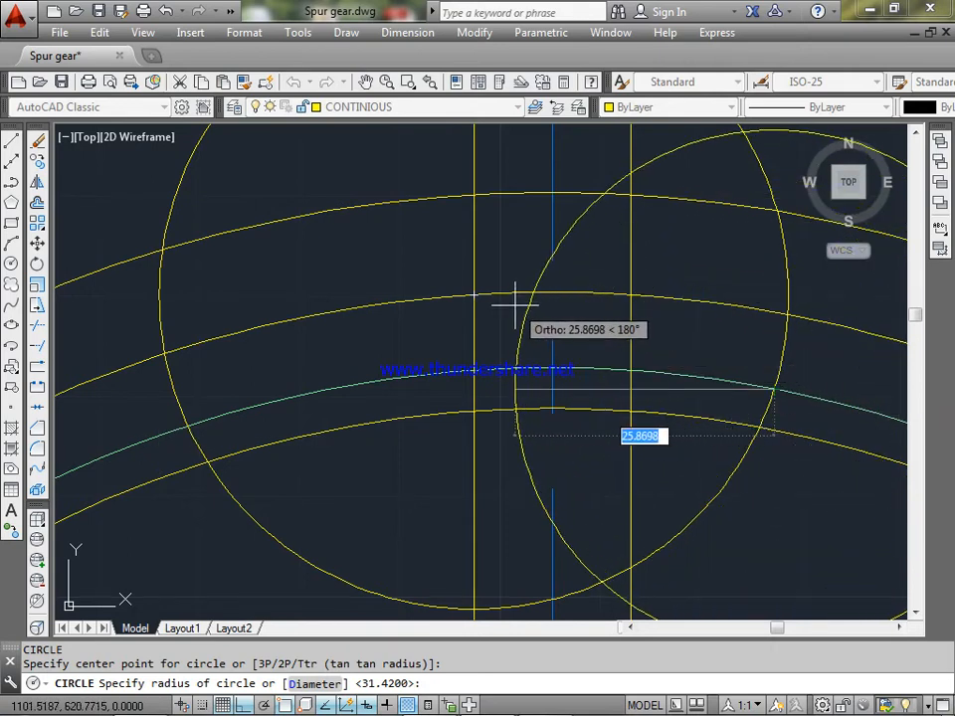
pyautogui.write('31.42')
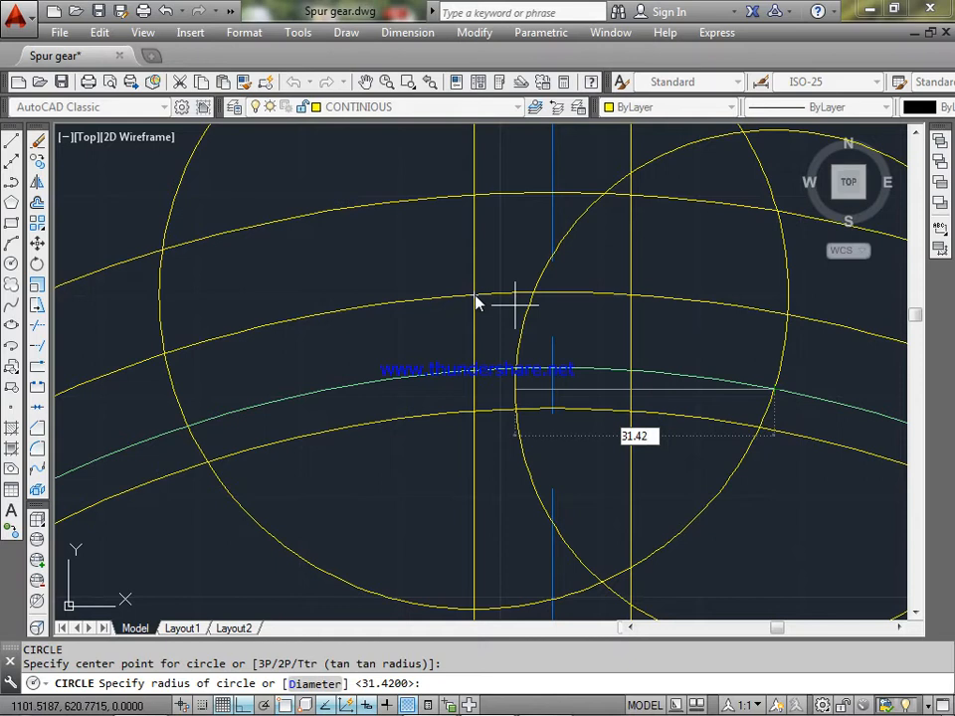
pyautogui.press('Return')
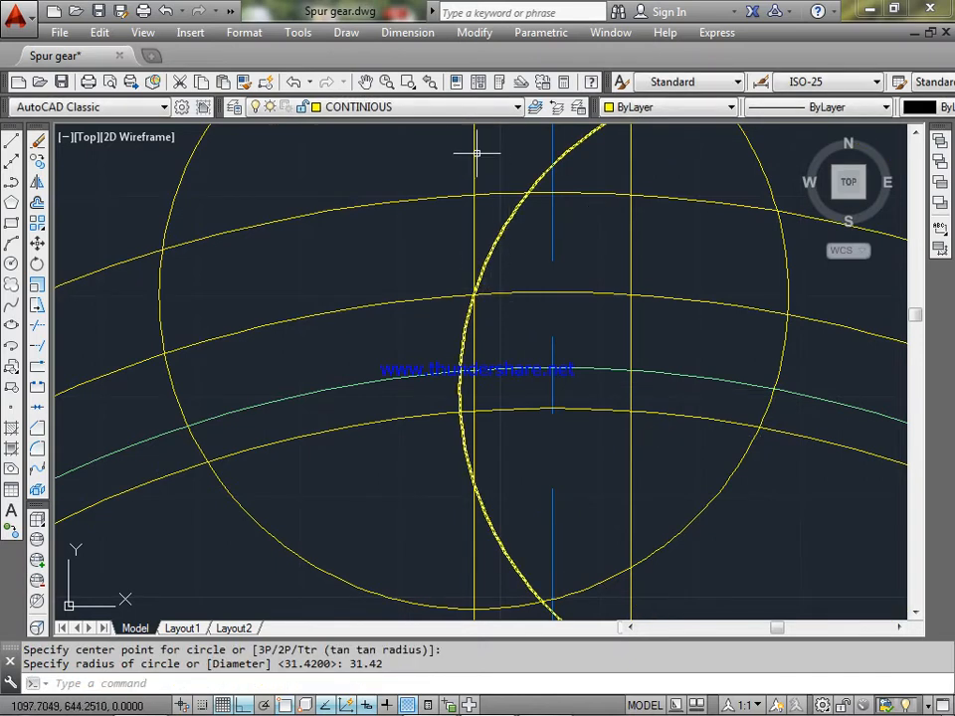
# Step: Add a radius dimension to the first construction circle, running from its centre on the left offset line
pyautogui.click(426, 33)
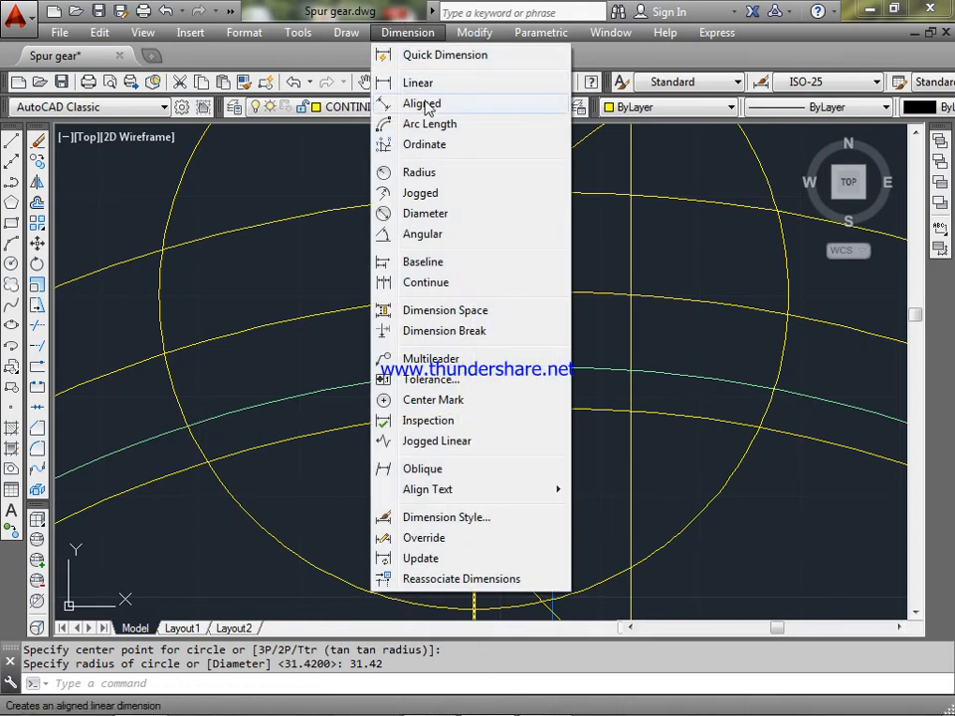
pyautogui.click(433, 175)
pyautogui.click(778, 356)
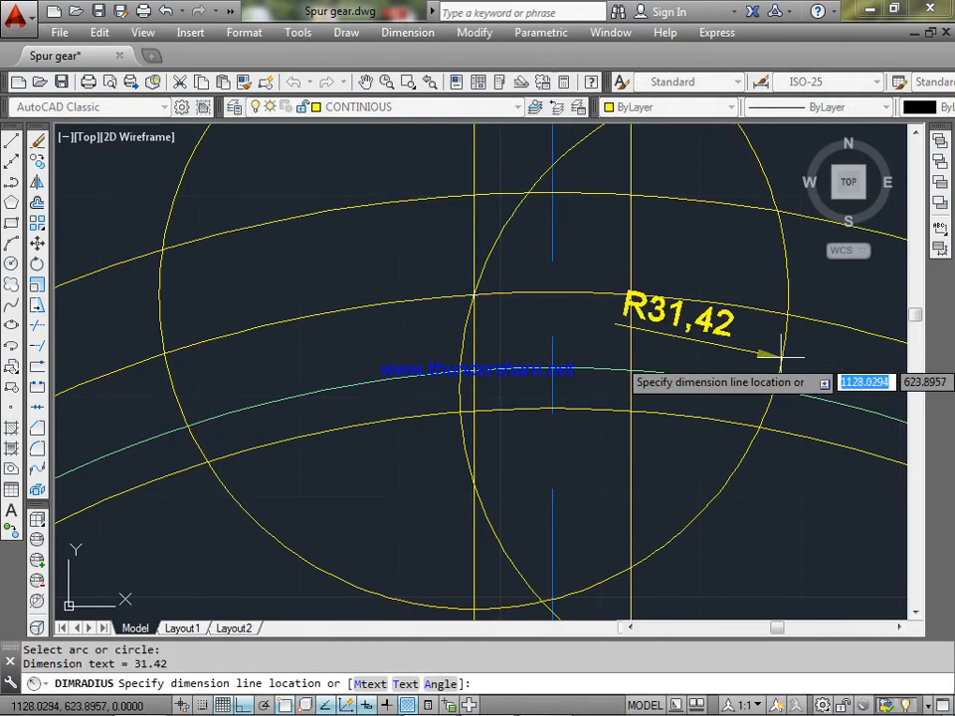
pyautogui.click(526, 317)
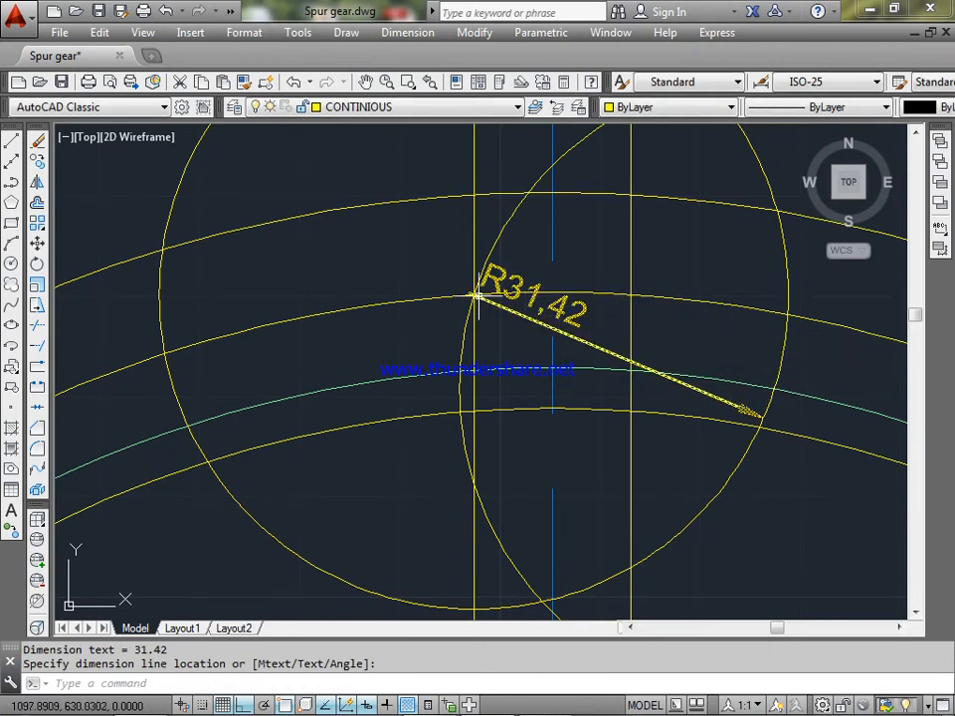
pyautogui.moveTo(475, 294)
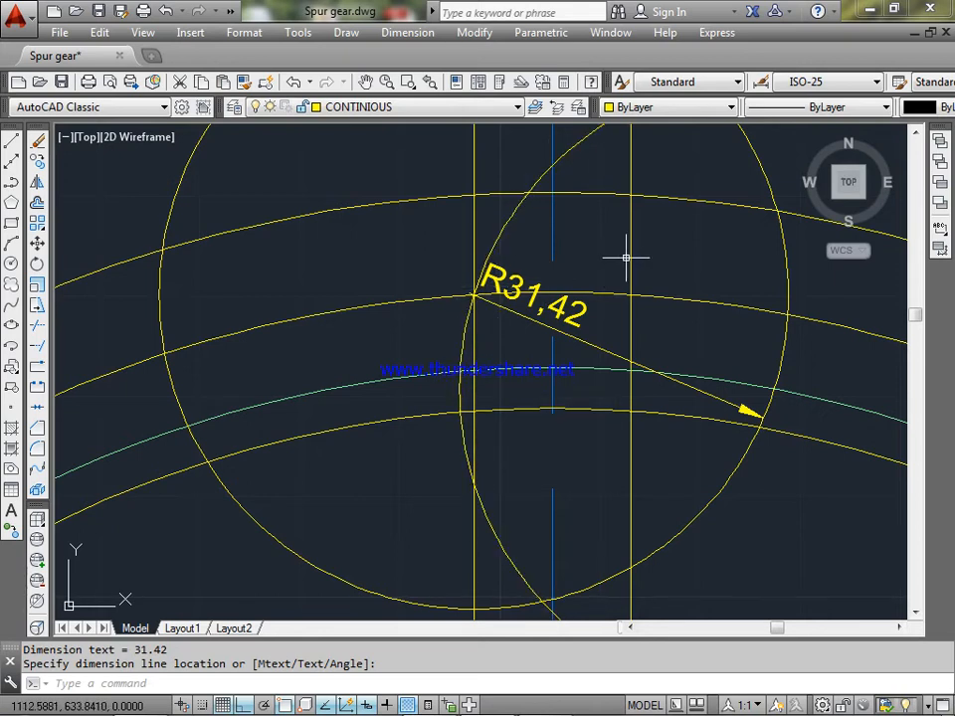
# Step: Preview another radius dimension on the first construction circle without placing it, and erase the radius dimension already placed
pyautogui.click(427, 33)
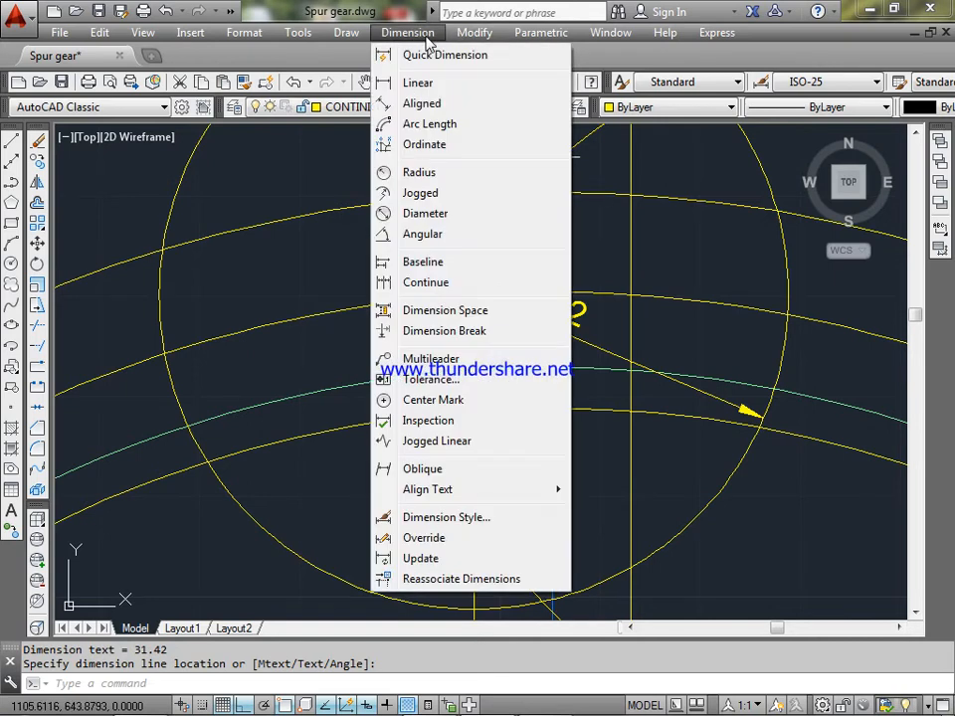
pyautogui.click(419, 172)
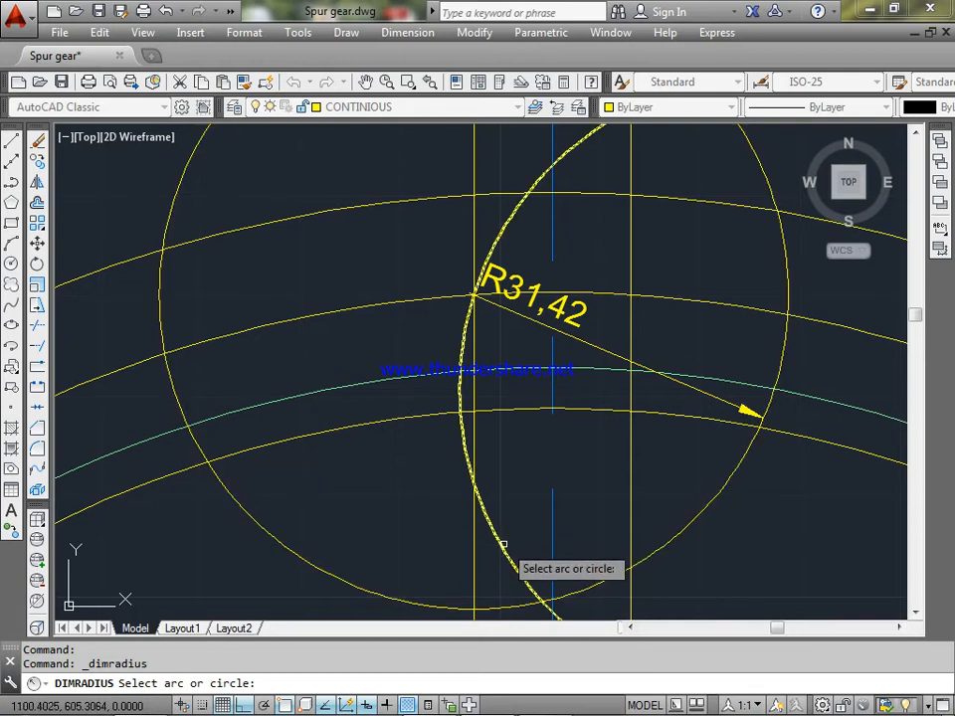
pyautogui.click(364, 585)
pyautogui.click(364, 585)
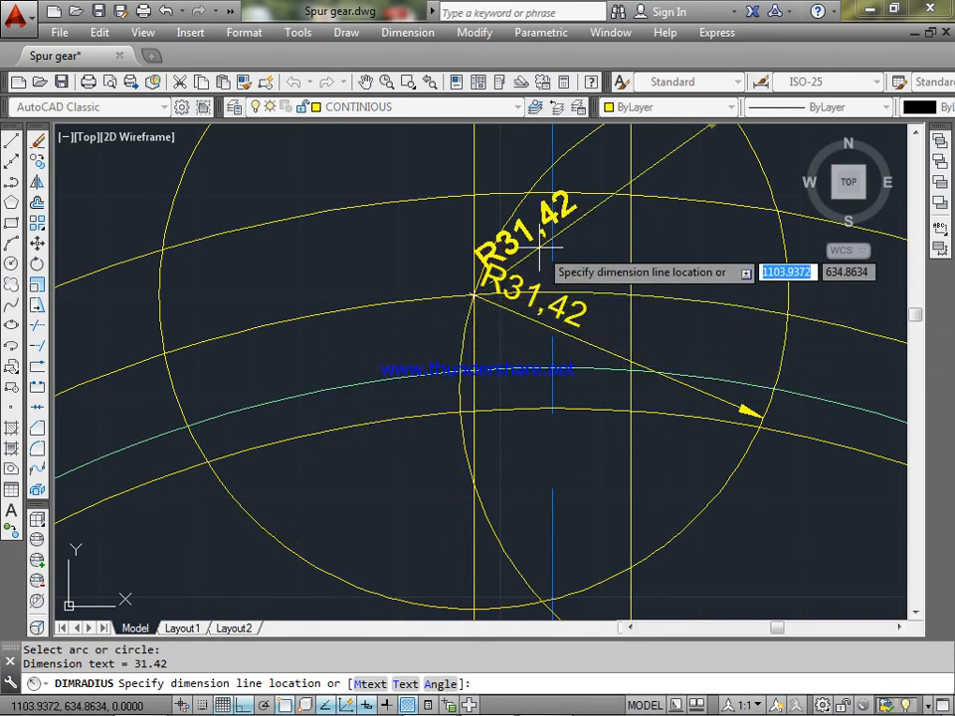
pyautogui.press('Escape')
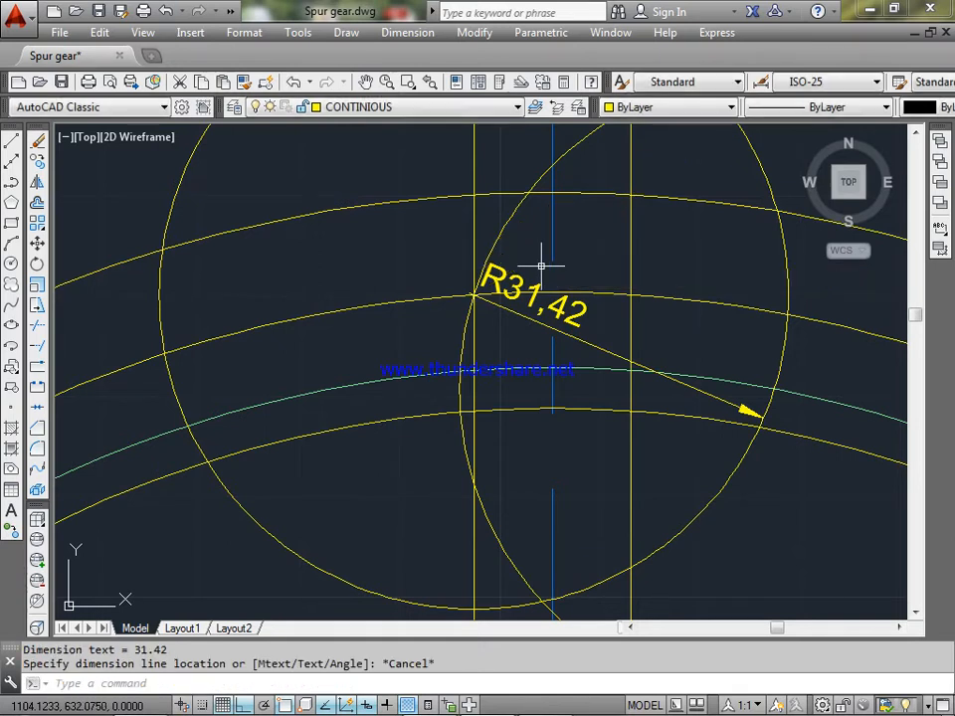
pyautogui.click(571, 338)
pyautogui.press('Delete')
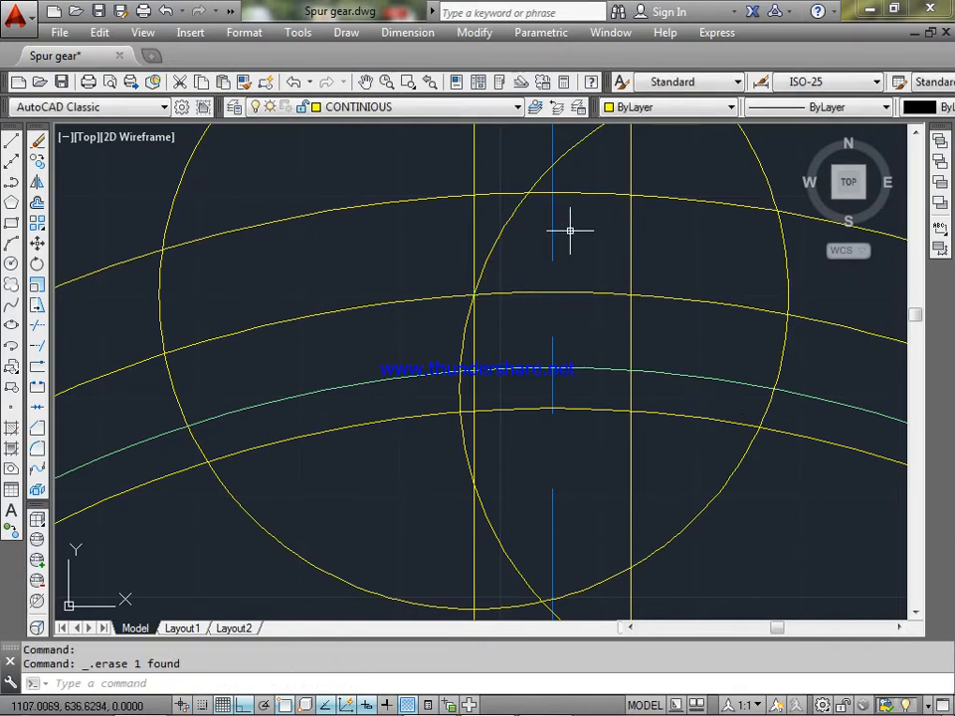
# Step: Trim the second construction circle above the outermost circle and below the innermost circle, keeping the arc between them as the left tooth flank
pyautogui.moveTo(569, 224)
pyautogui.mouseDown(button='middle')
pyautogui.moveTo(569, 248)
pyautogui.moveTo(529, 277)
pyautogui.moveTo(500, 277)
pyautogui.mouseUp(button='middle')
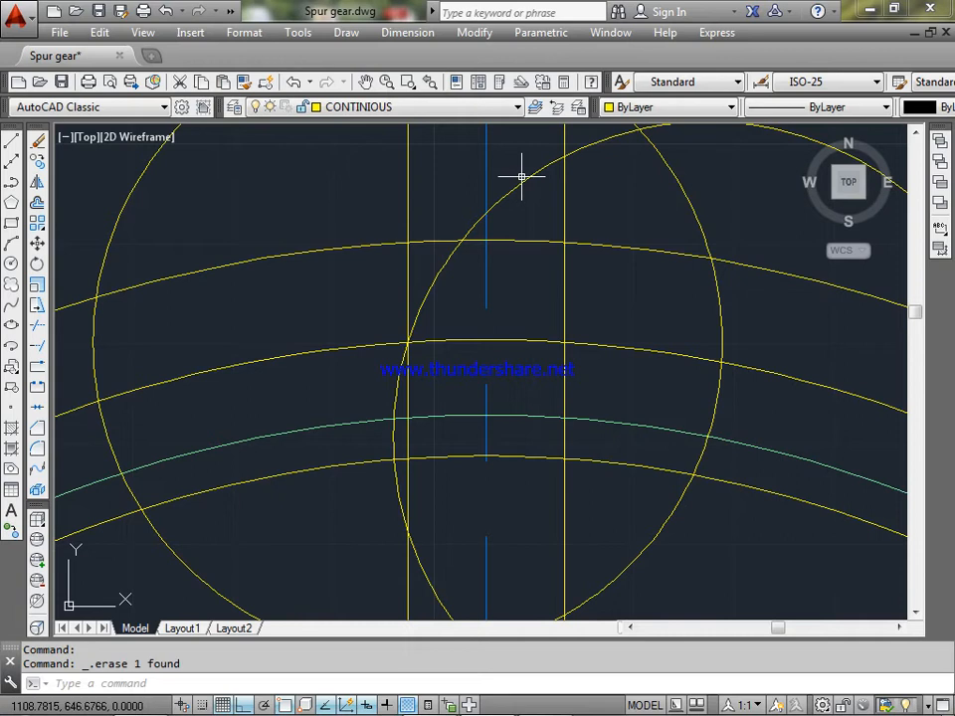
pyautogui.write('t')
pyautogui.press('Return')
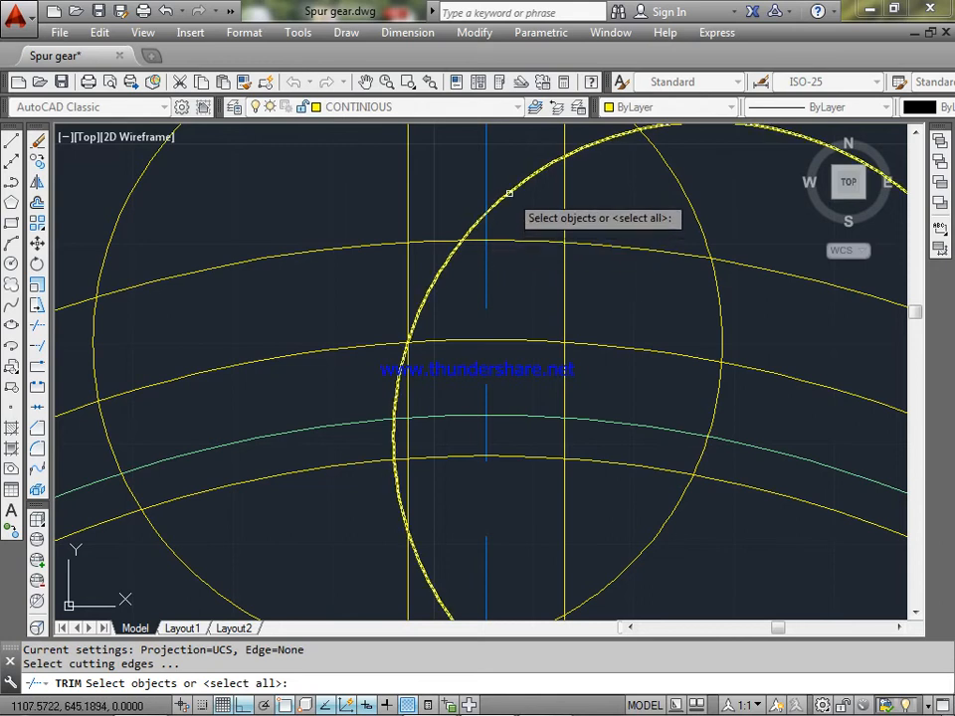
pyautogui.click(506, 196)
pyautogui.press('Escape')
pyautogui.press('Return')
pyautogui.press('Return')
pyautogui.click(474, 224)
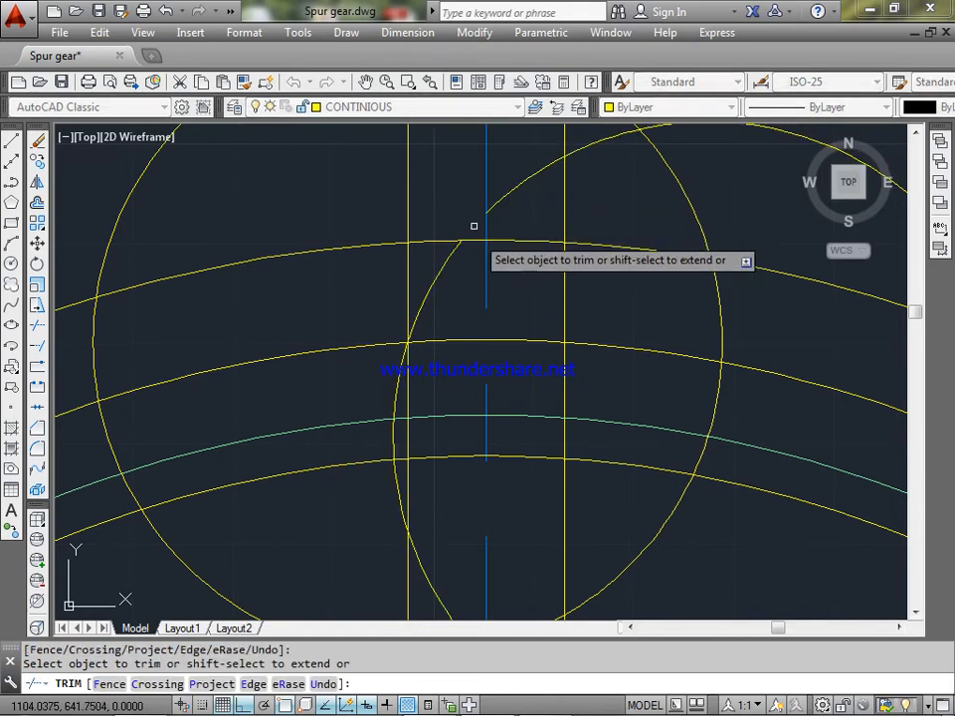
pyautogui.click(395, 476)
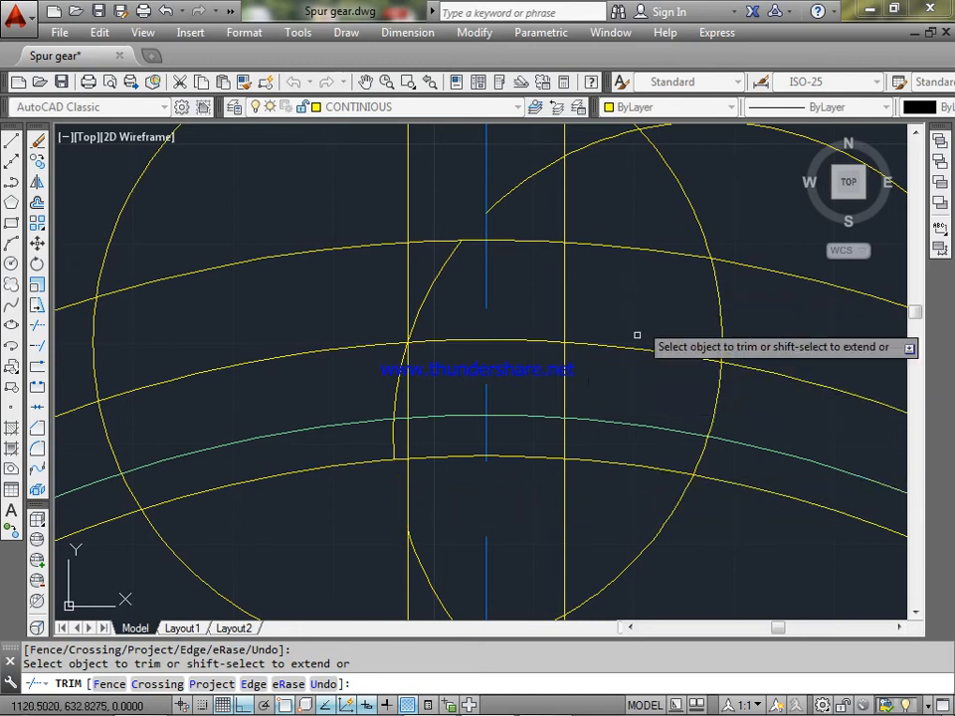
pyautogui.rightClick(658, 286)
pyautogui.click(701, 297)
# Step: Erase the first construction circle and the leftover part of the trimmed circle
pyautogui.click(699, 219)
pyautogui.click(599, 140)
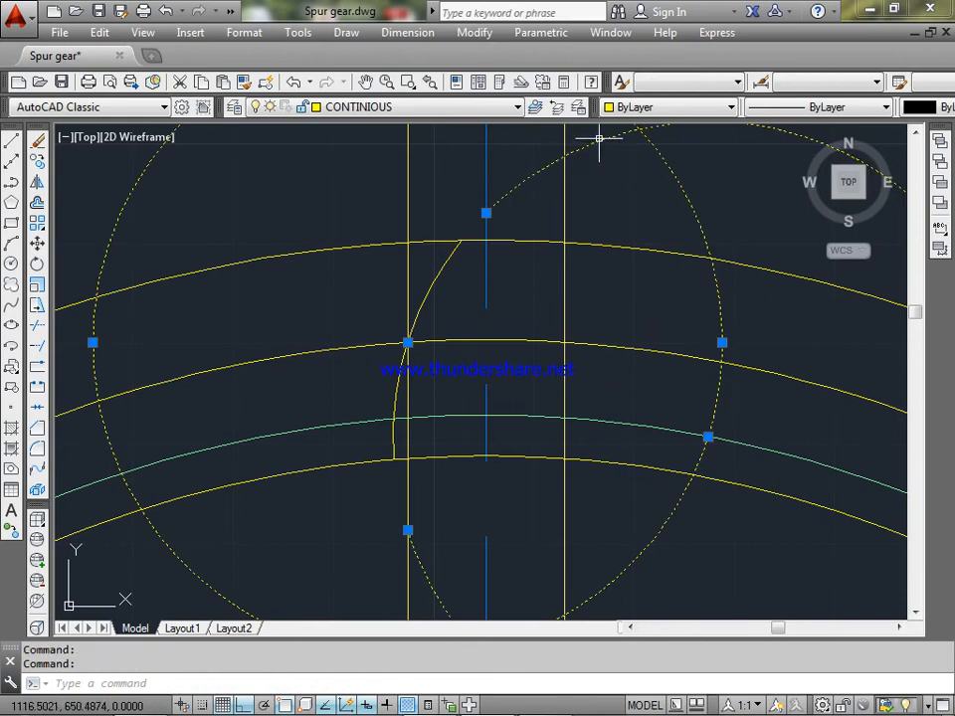
pyautogui.press('Delete')
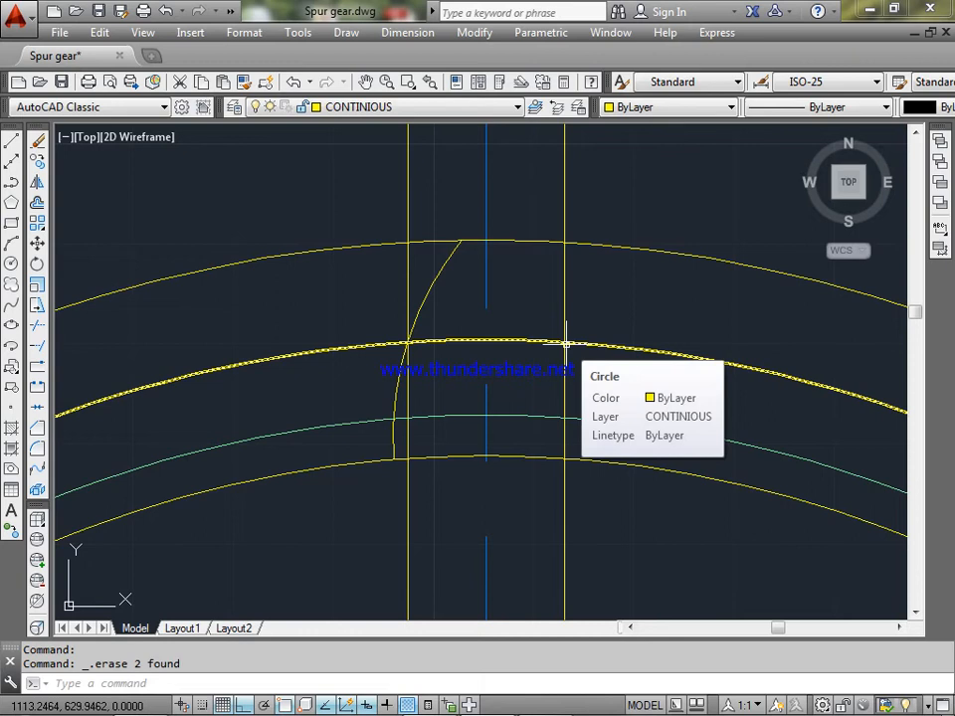
# Step: Draw a construction circle of radius 31.42 centred where the right offset line crosses the second-largest circle
pyautogui.write('c')
pyautogui.press('Return')
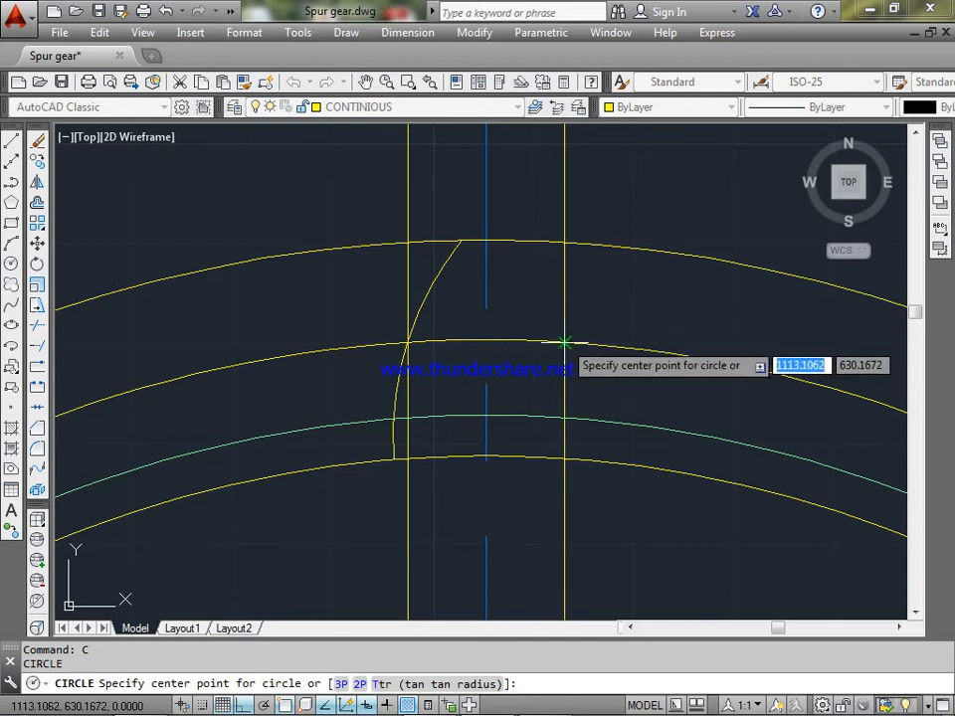
pyautogui.click(564, 342)
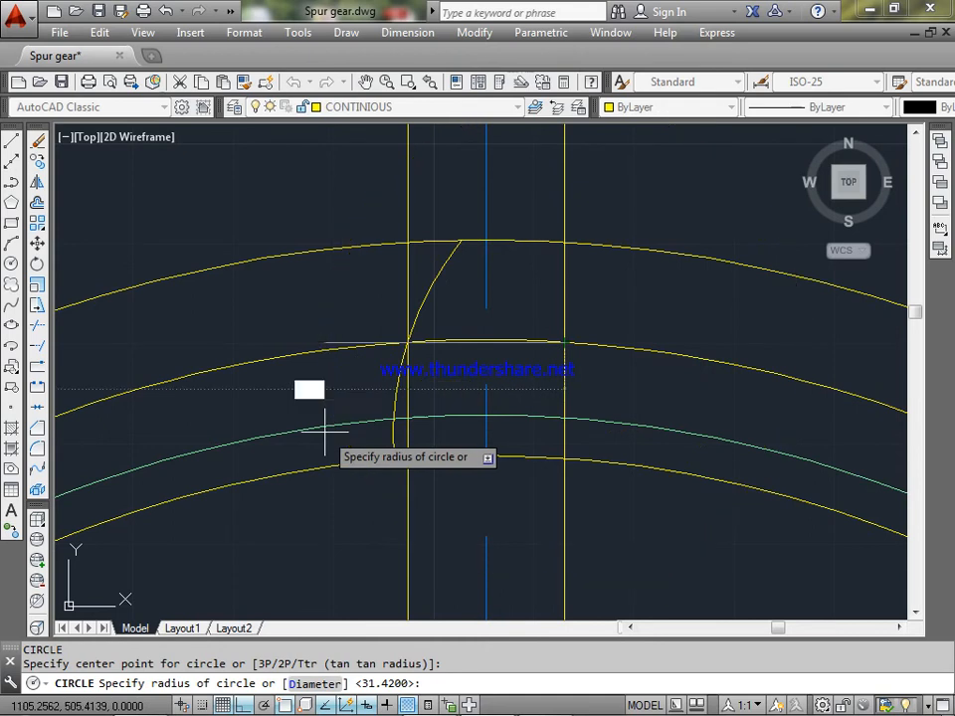
pyautogui.write('31.42')
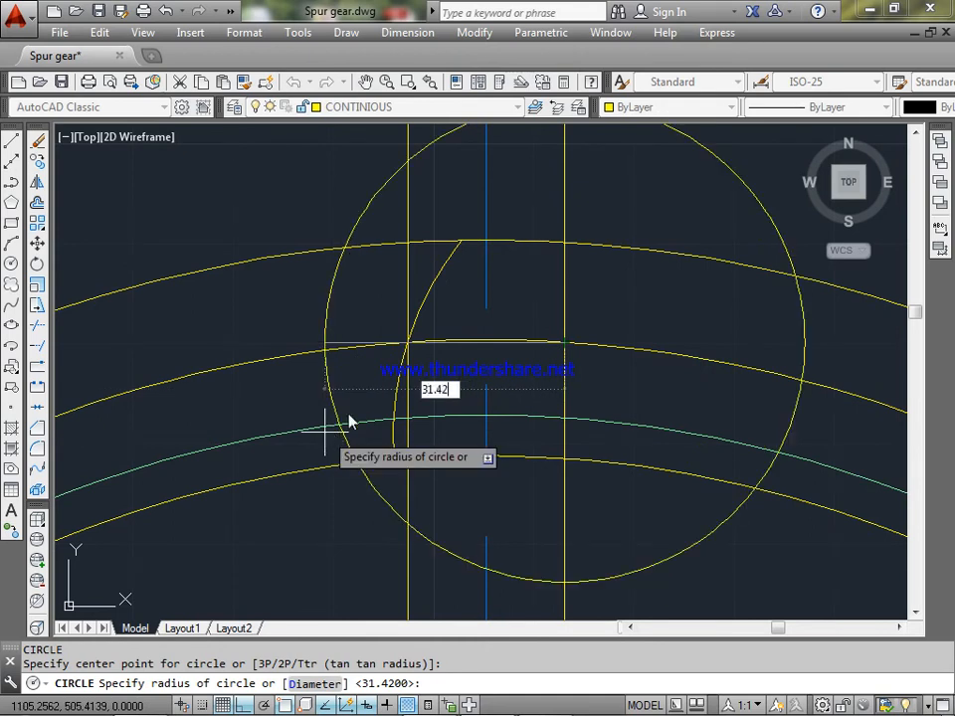
pyautogui.press('Return')
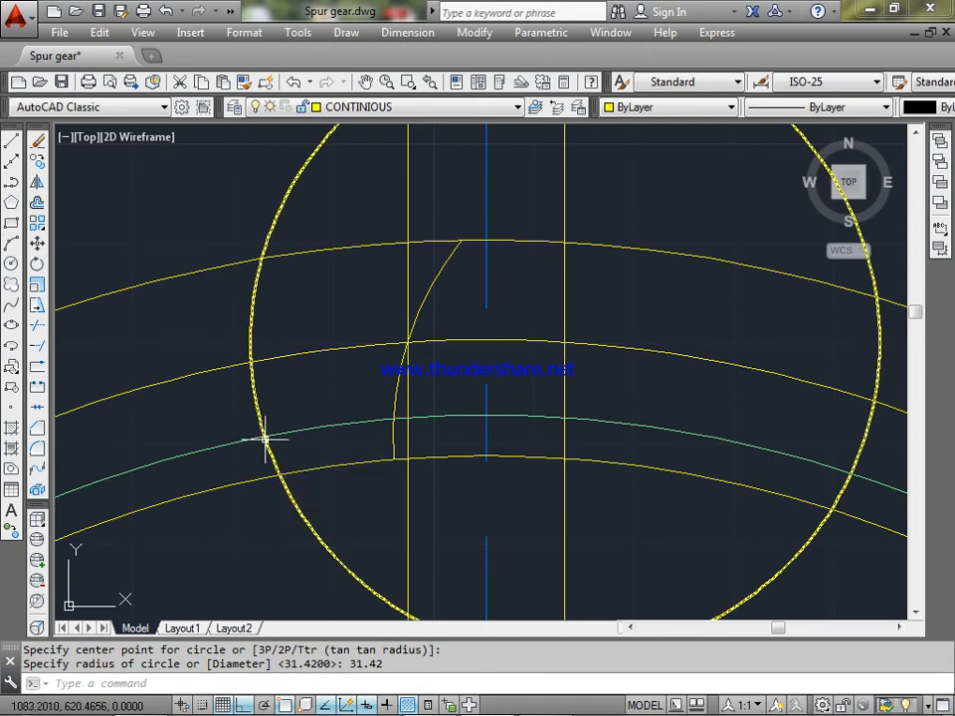
# Step: Add a radius dimension to the construction circle centred on the right offset line, ending at its left crossing with the green base circle
pyautogui.click(408, 33)
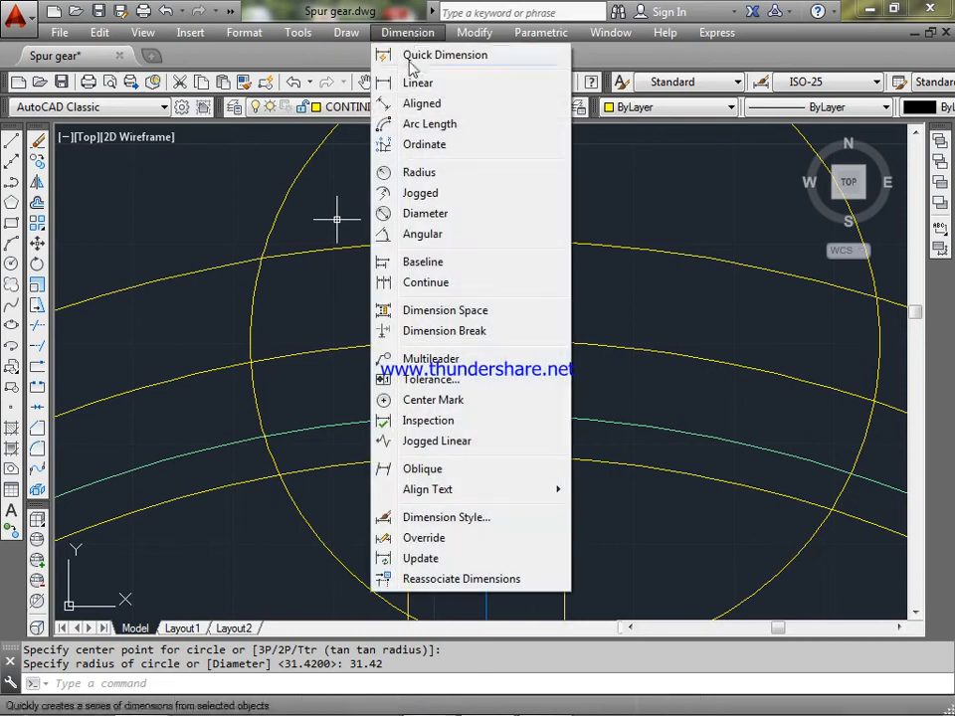
pyautogui.click(381, 172)
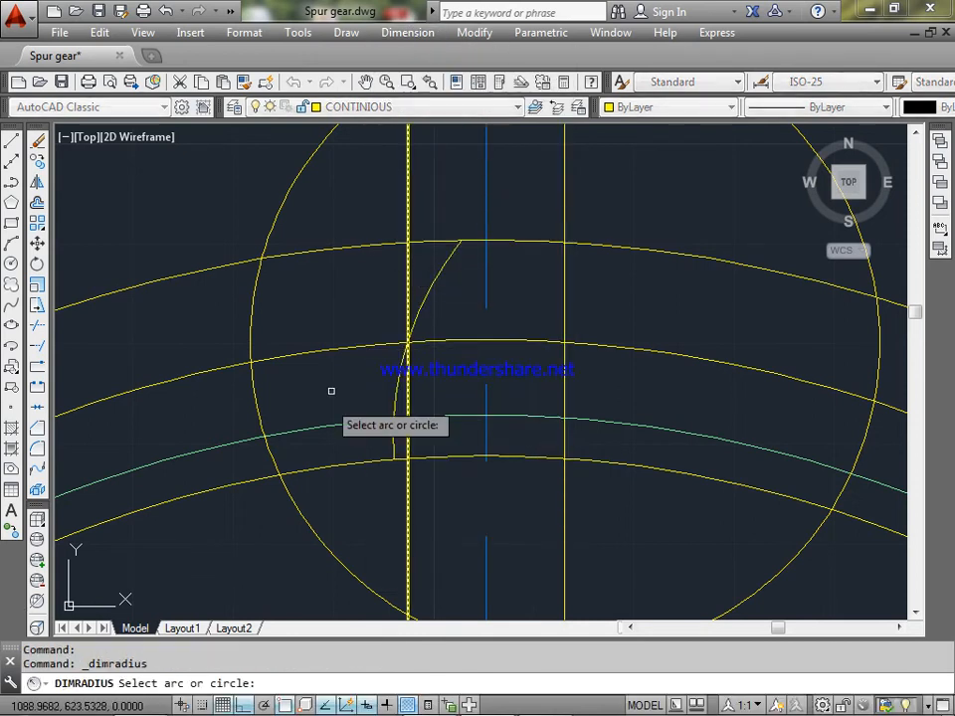
pyautogui.click(294, 507)
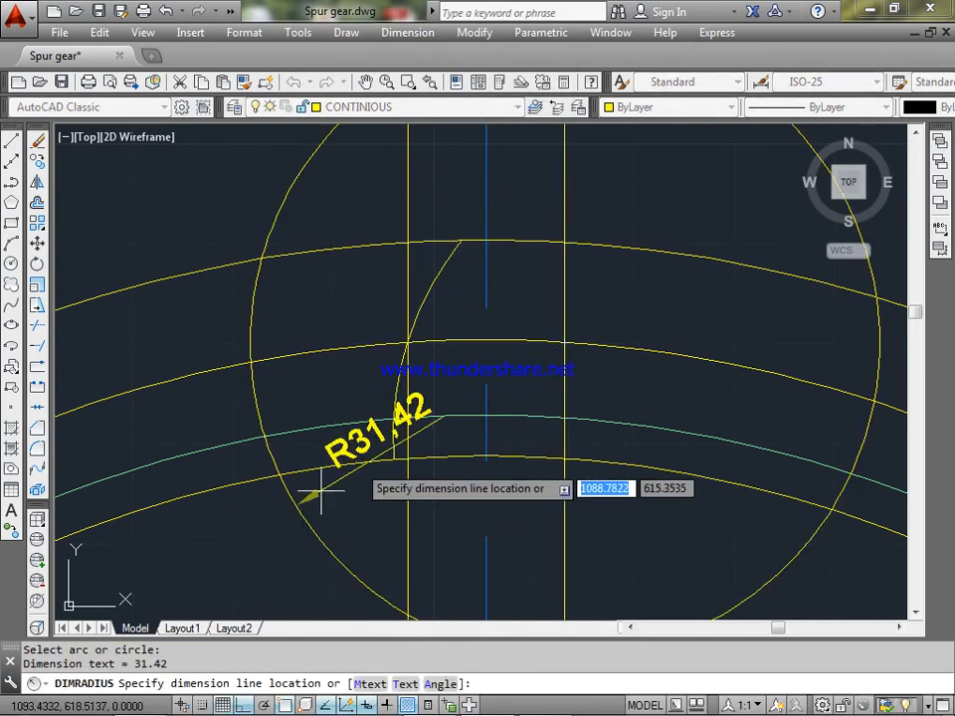
pyautogui.click(506, 378)
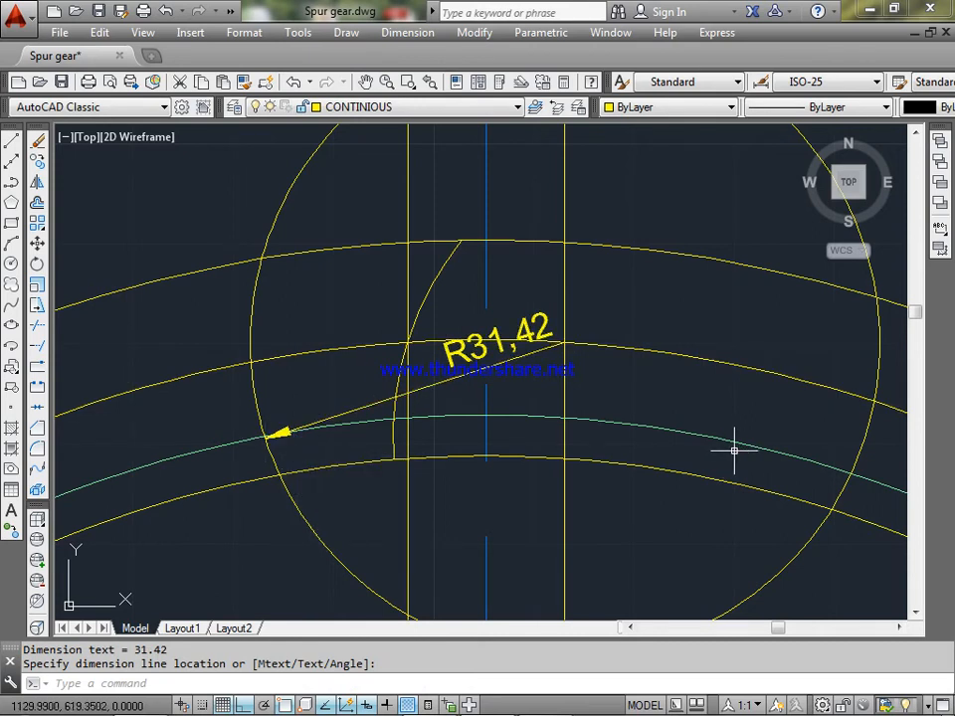
# Step: Draw a circle of radius 31.42 centred where the construction circle crosses the green base circle left of the tooth
pyautogui.write('c')
pyautogui.press('Return')
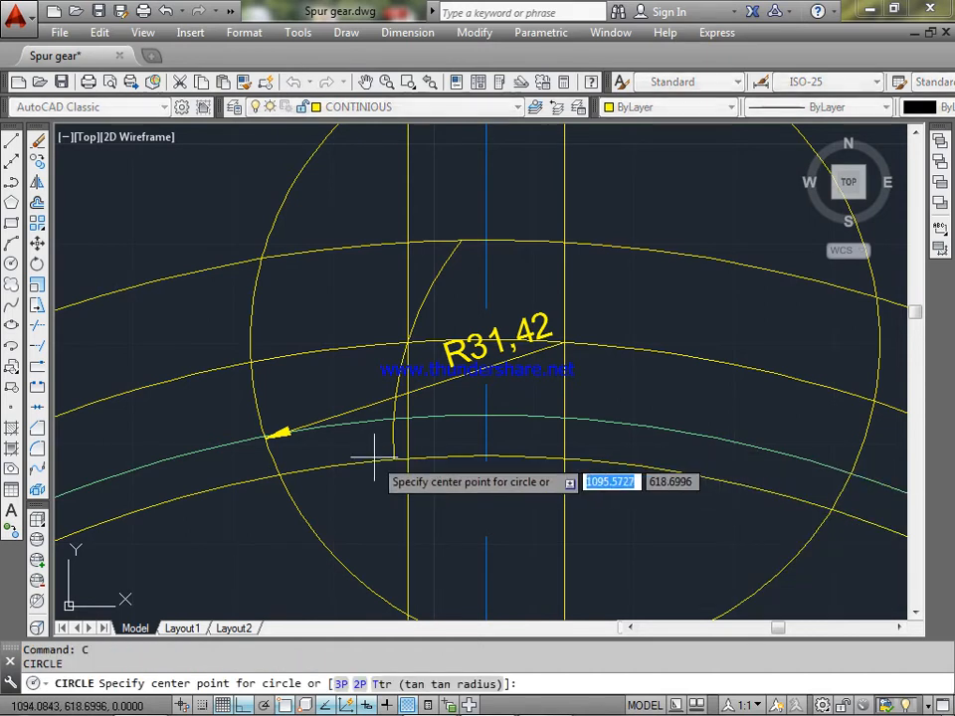
pyautogui.click(265, 438)
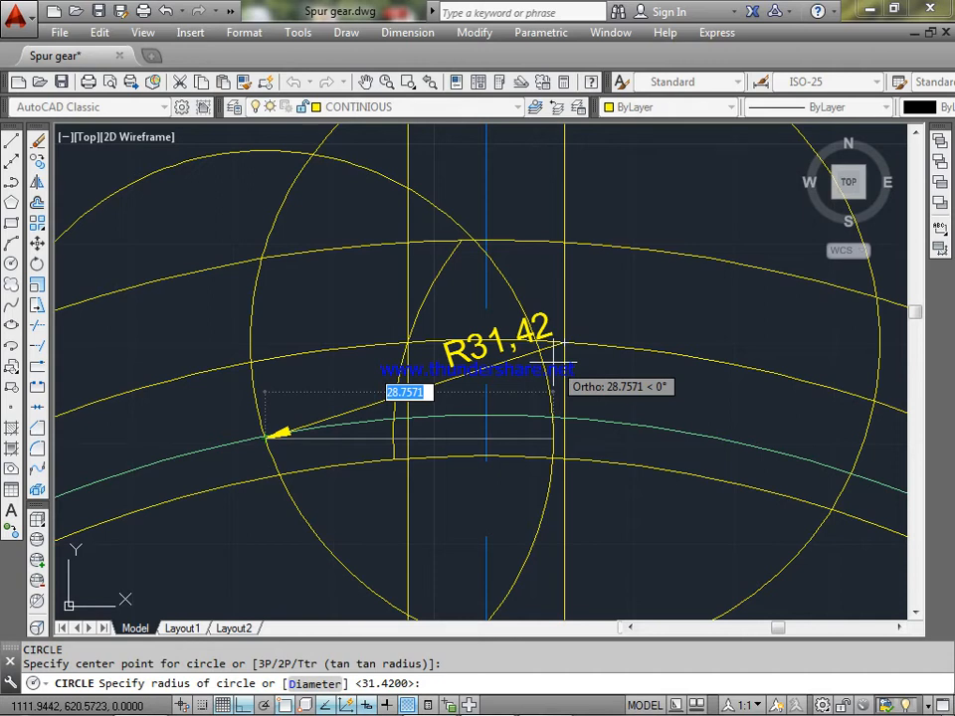
pyautogui.write('31.42')
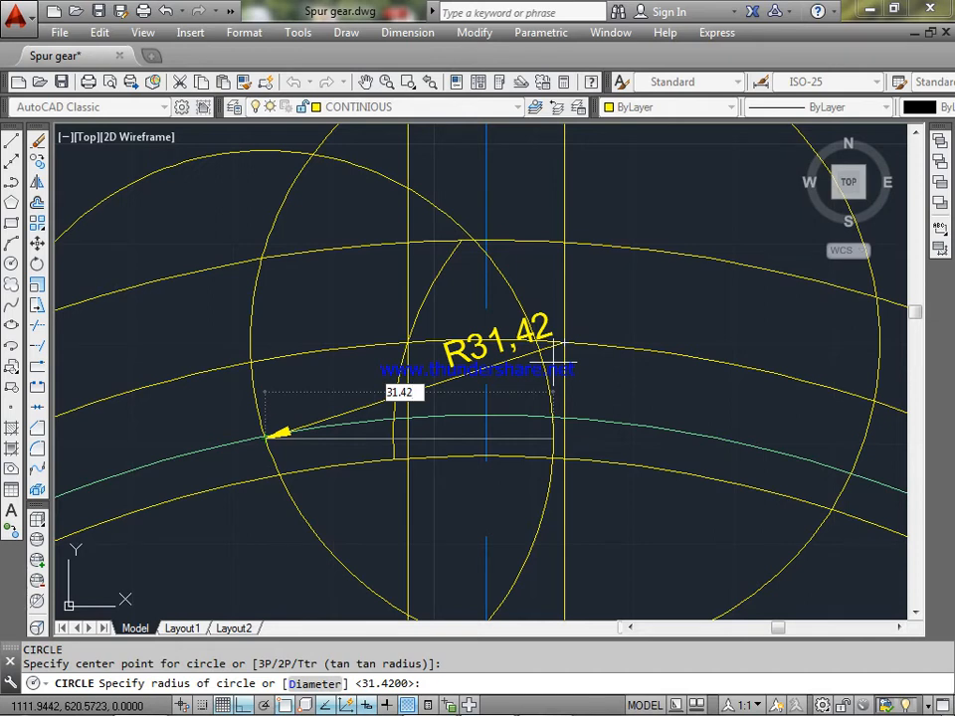
pyautogui.press('Return')
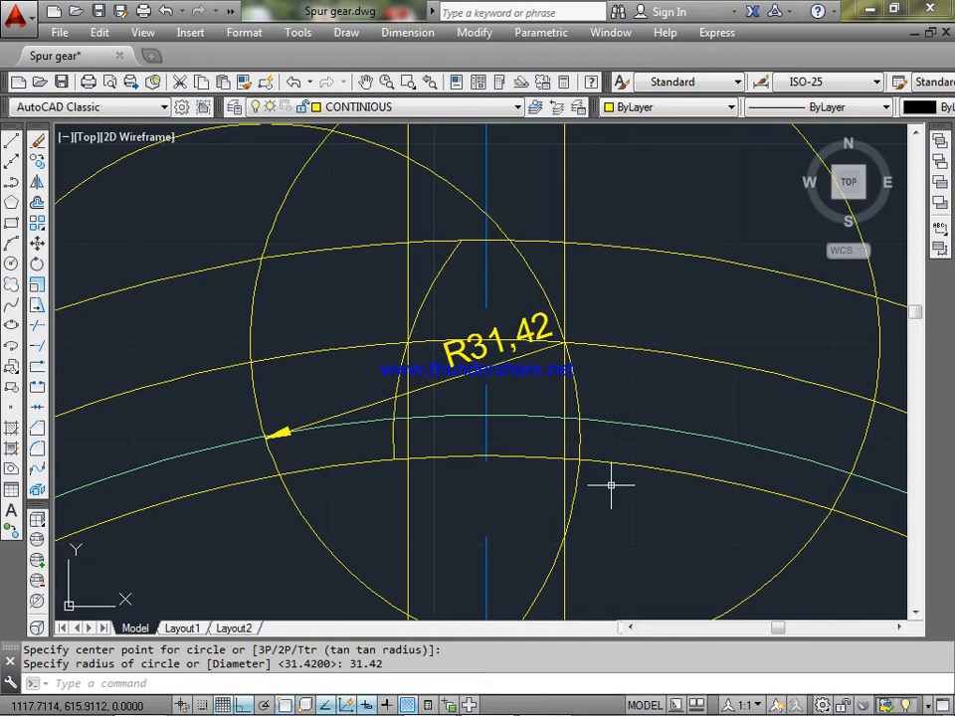
# Step: Trim the new circle below the innermost circle and above the outermost circle, keeping the arc between them as the right tooth flank
pyautogui.write('tr')
pyautogui.press('Return')
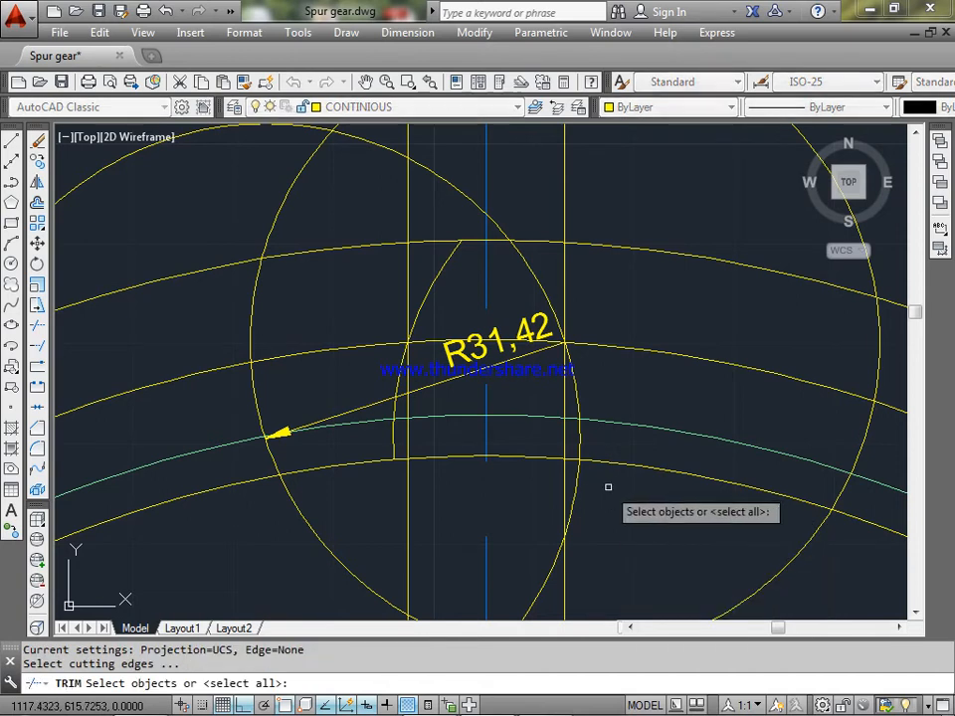
pyautogui.press('Return')
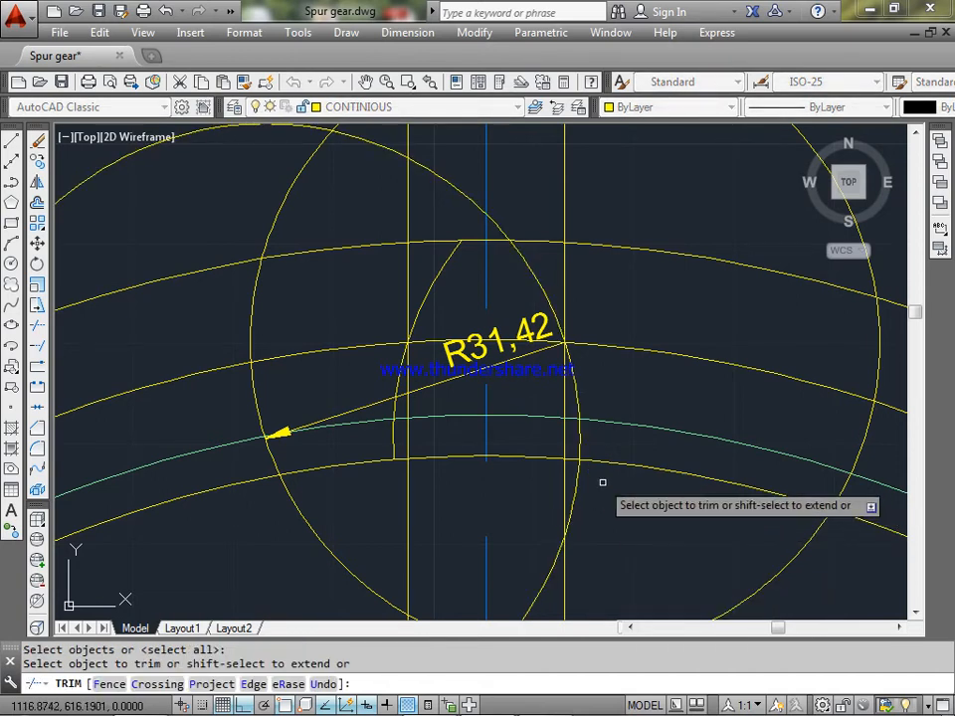
pyautogui.click(581, 472)
pyautogui.click(578, 471)
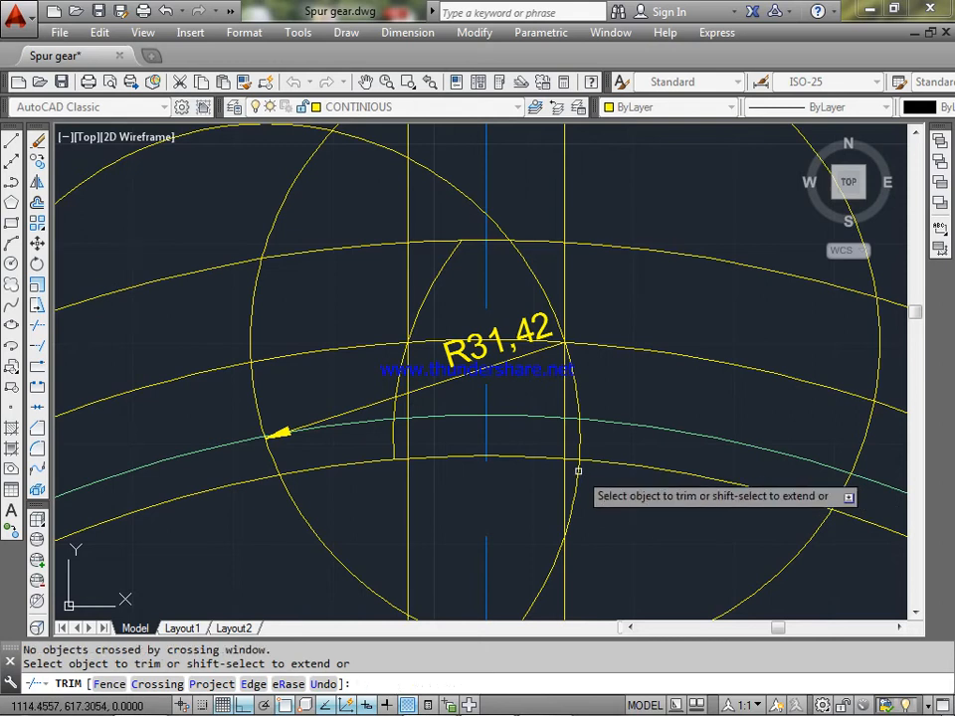
pyautogui.click(578, 470)
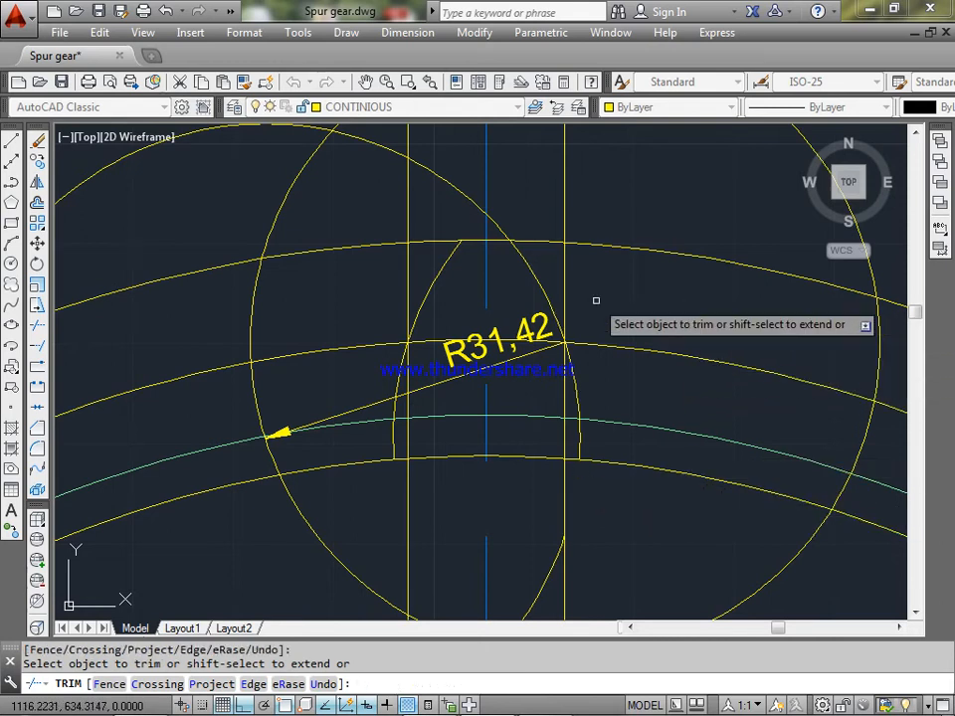
pyautogui.press('Return')
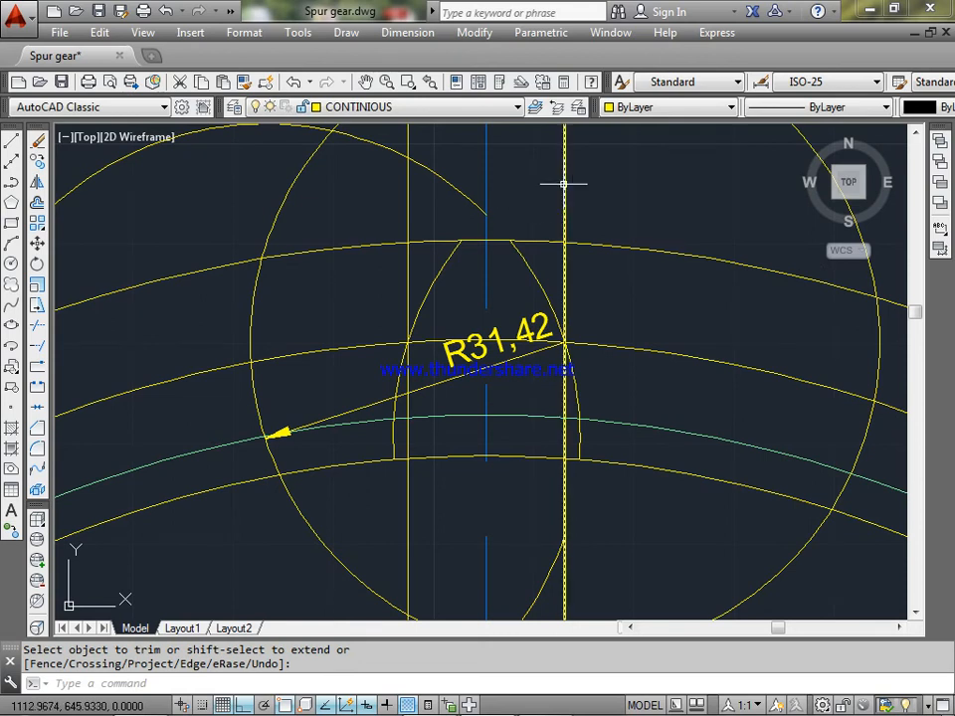
# Step: Erase both vertical offset lines, the leftover trimmed arc, the construction circle and its radius dimension
pyautogui.press('Return')
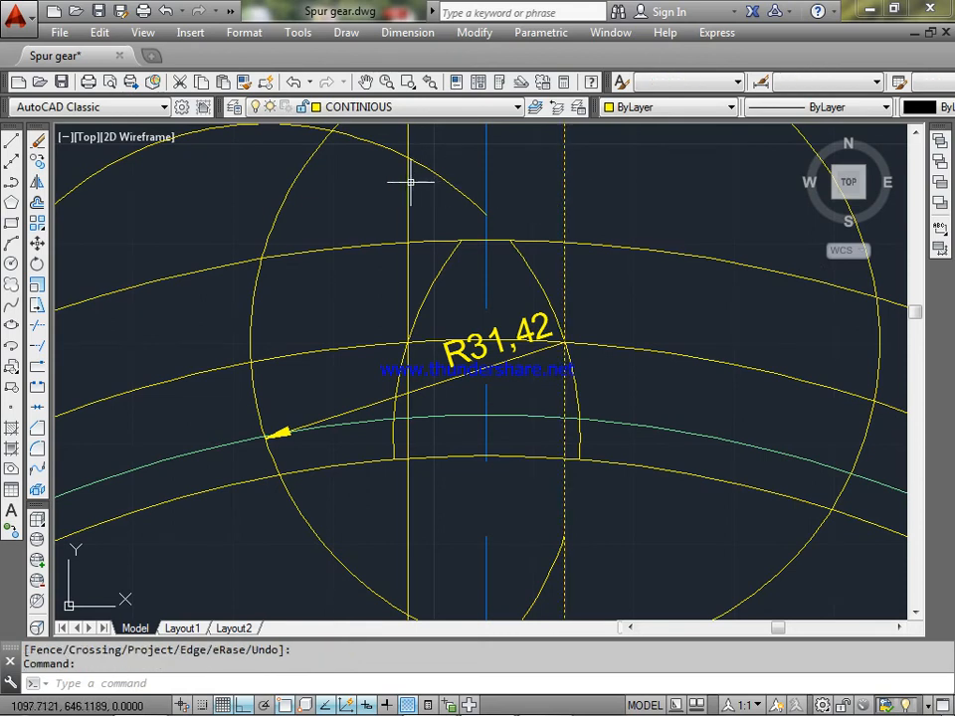
pyautogui.click(433, 171)
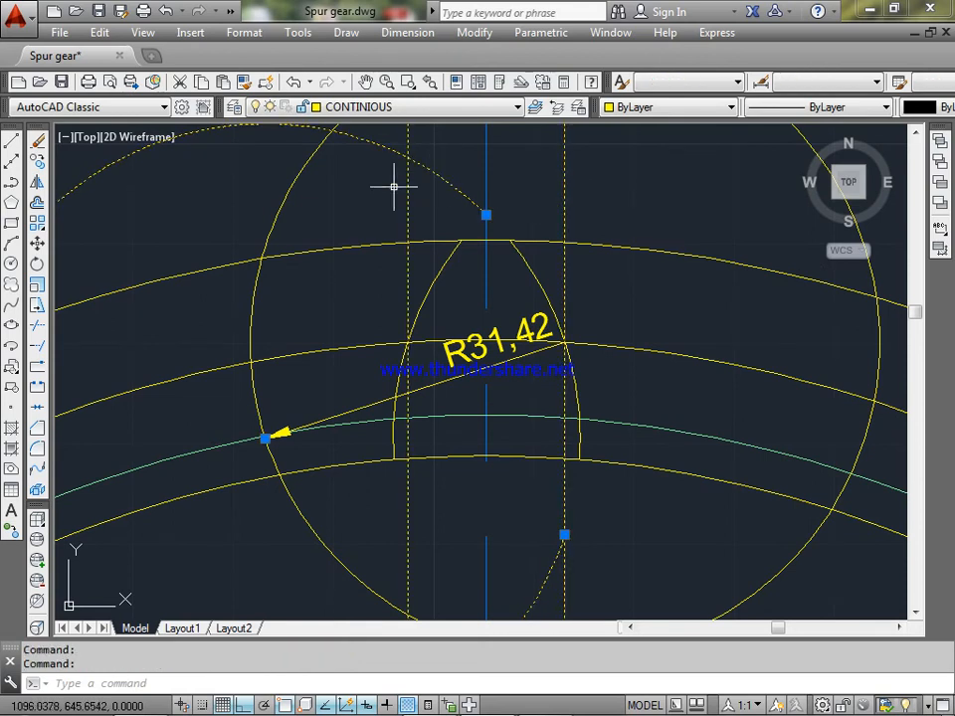
pyautogui.click(296, 182)
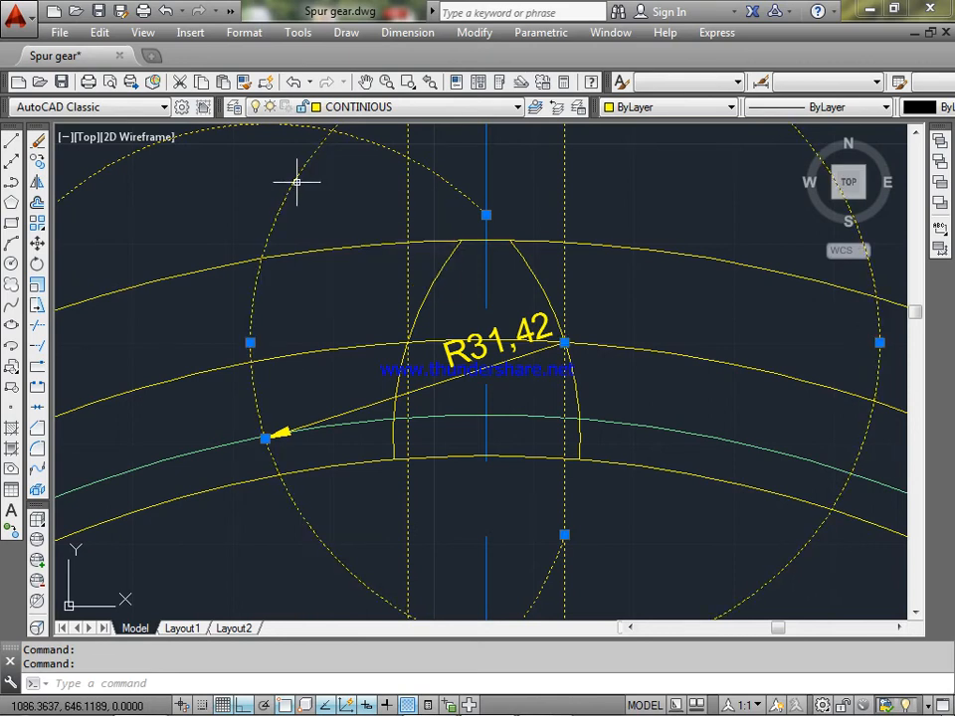
pyautogui.press('Delete')
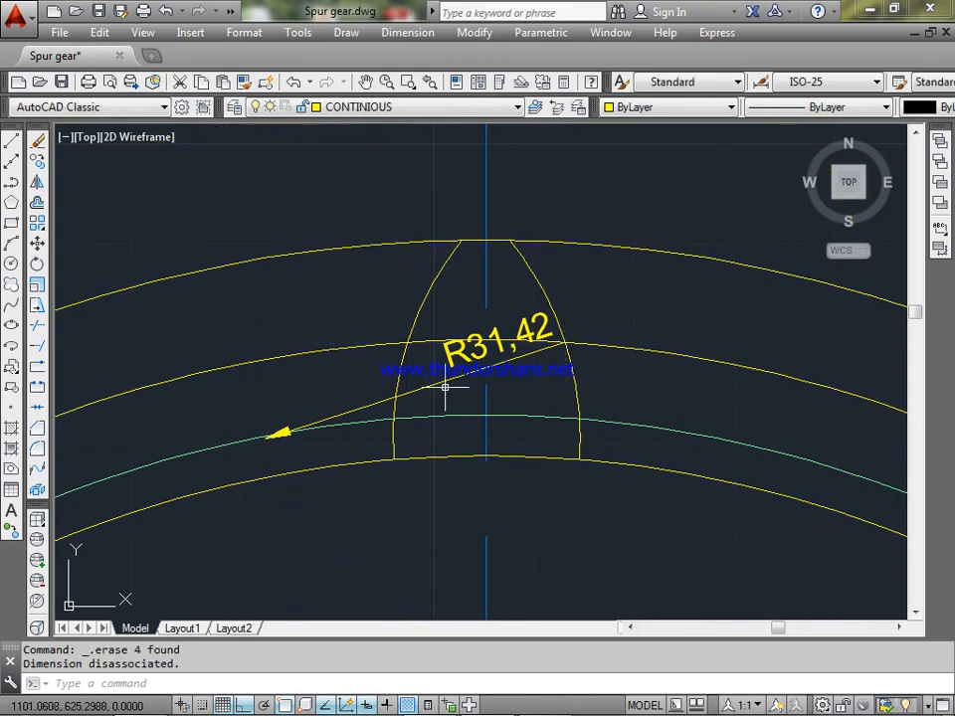
pyautogui.click(441, 382)
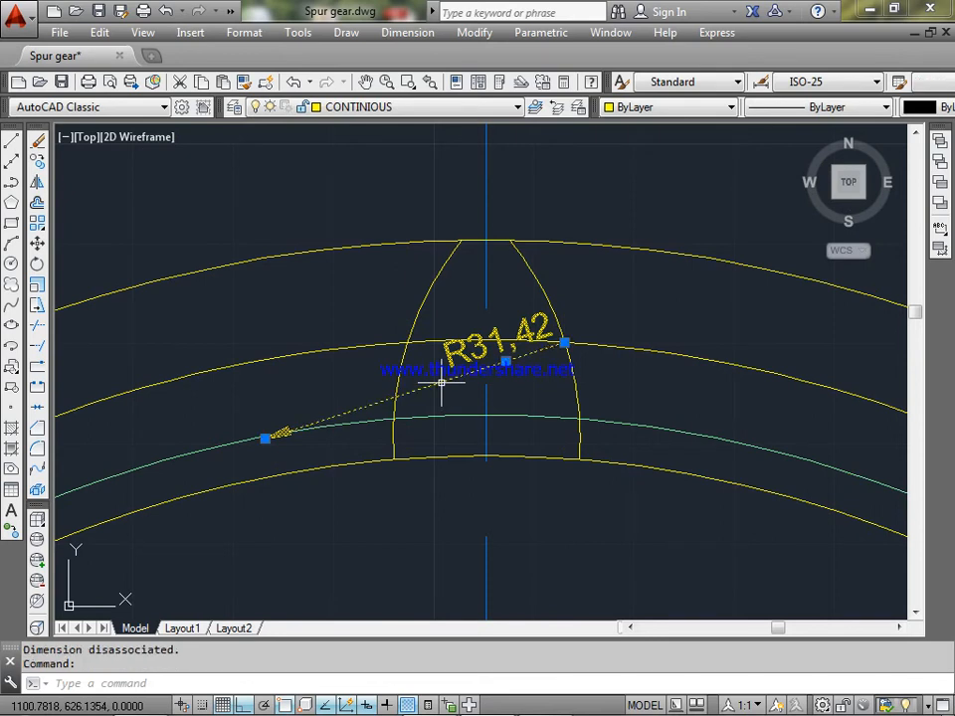
pyautogui.press('Delete')
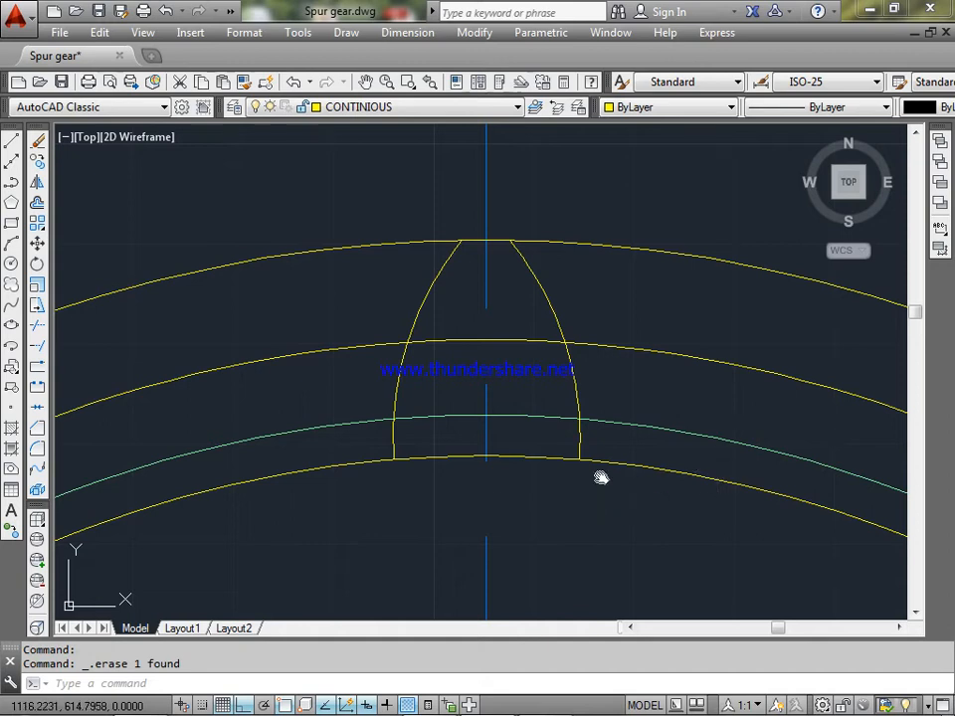
# Step: Fillet the left tooth flank to the innermost circle with a radius of 3.92
pyautogui.moveTo(594, 496); pyautogui.dragTo(609, 395, button='middle')
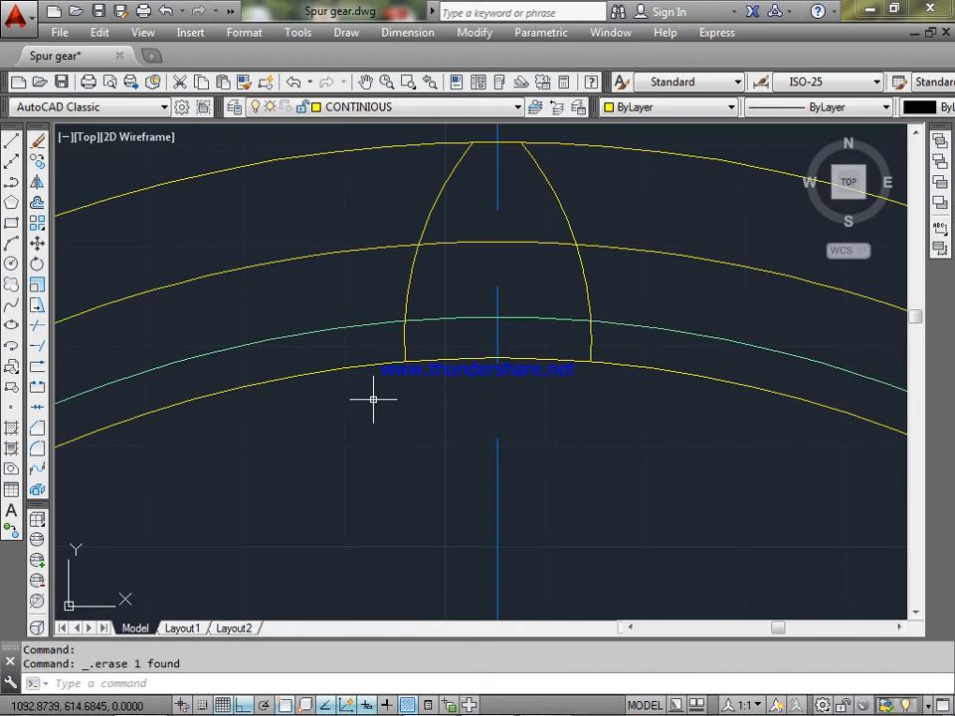
pyautogui.write('f')
pyautogui.press('Return')
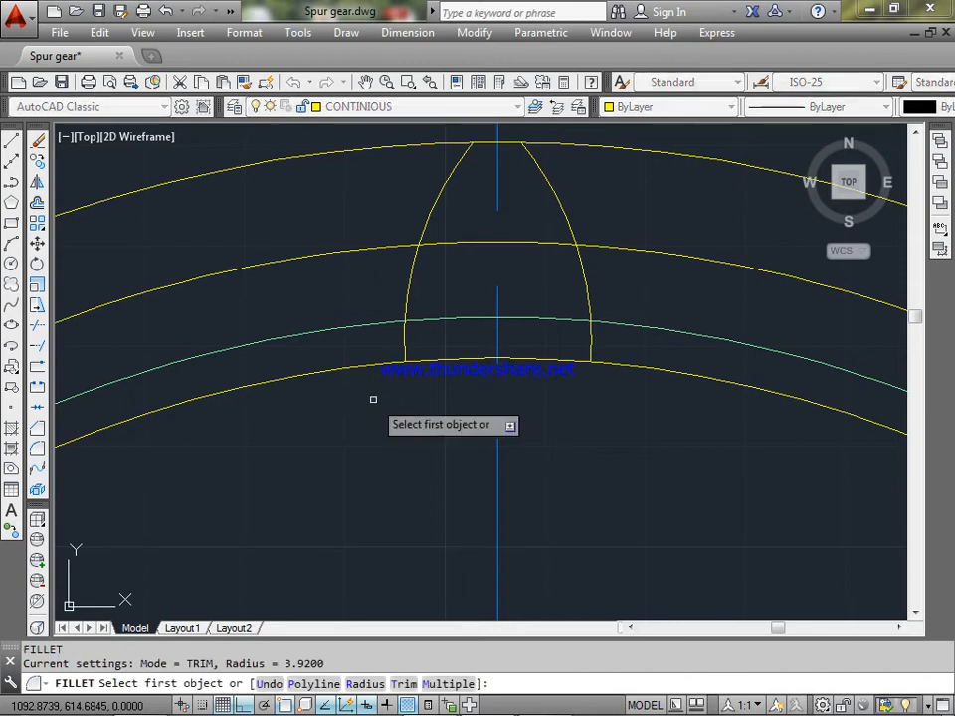
pyautogui.click(401, 344)
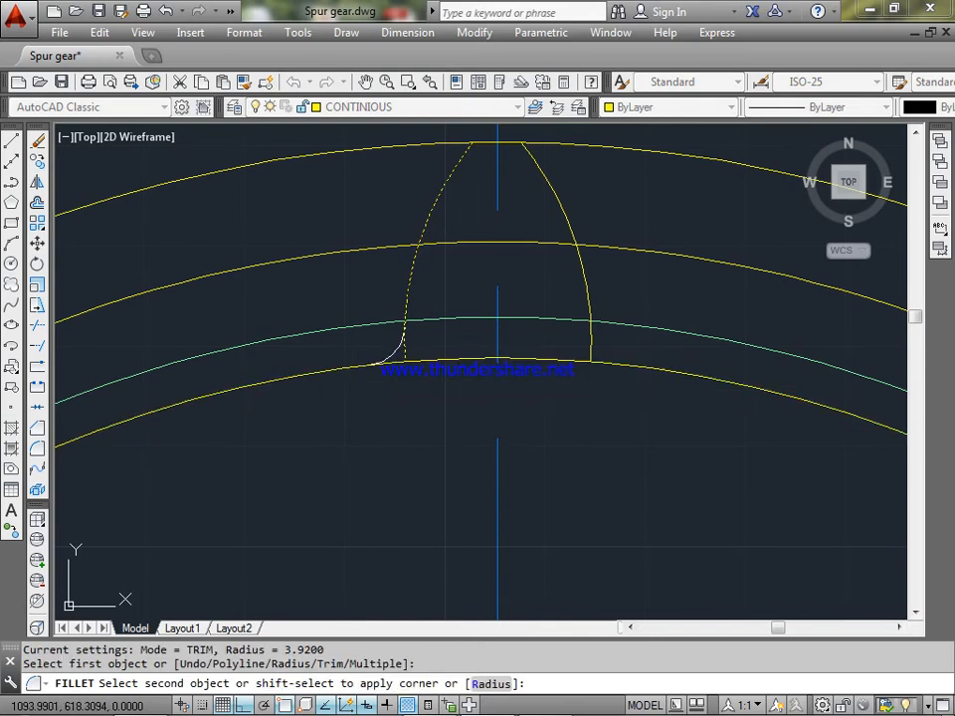
pyautogui.click(384, 363)
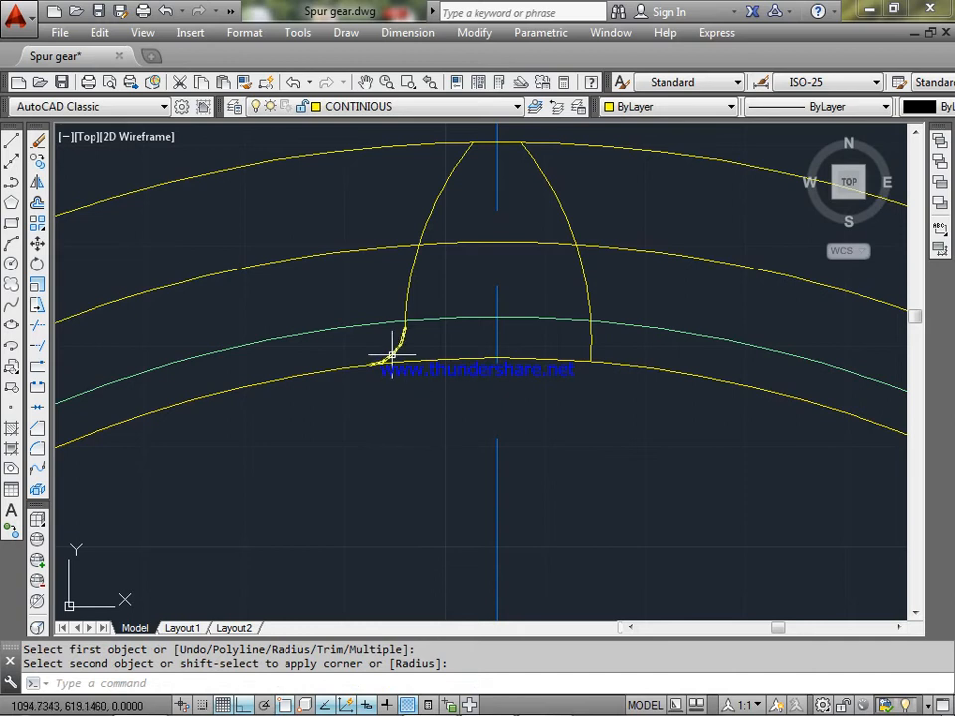
# Step: Add a radius dimension to the left root fillet, placed outside the tooth
pyautogui.click(375, 33)
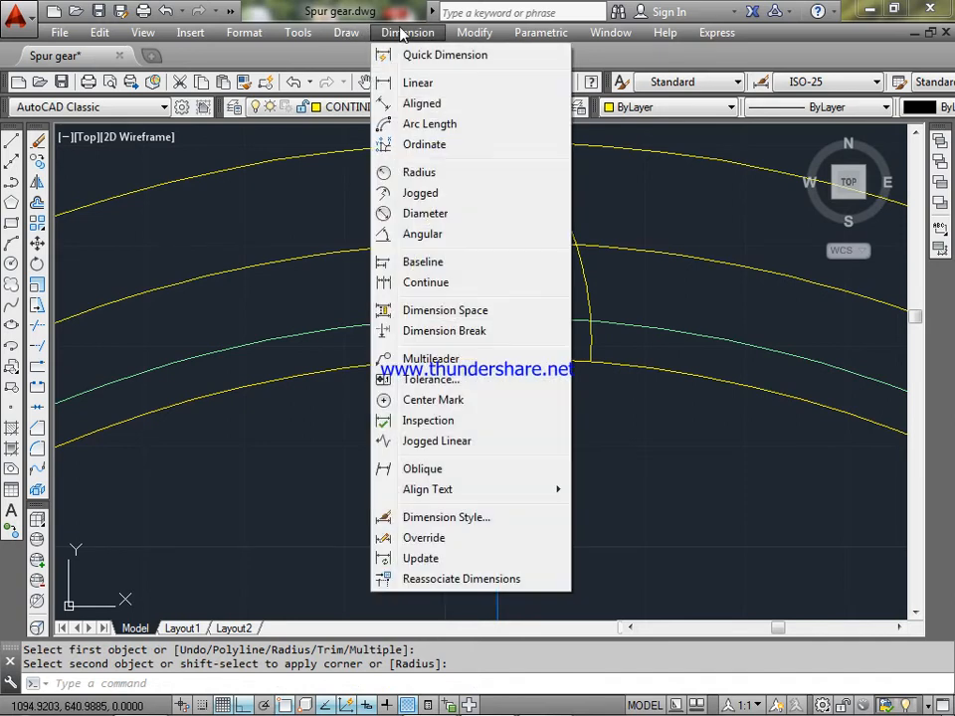
pyautogui.click(418, 173)
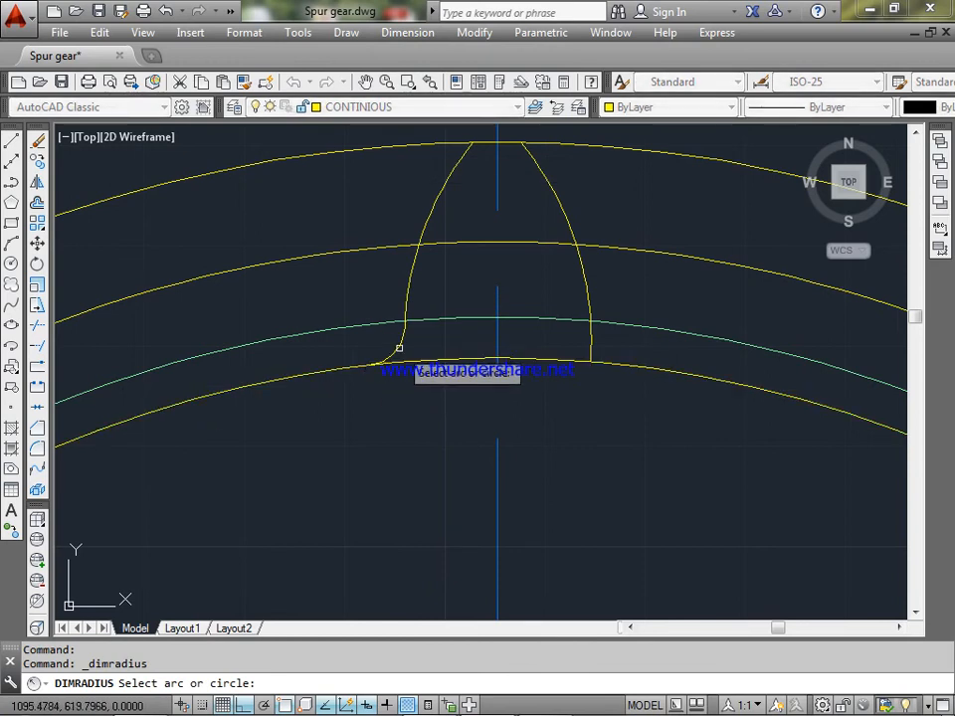
pyautogui.click(402, 346)
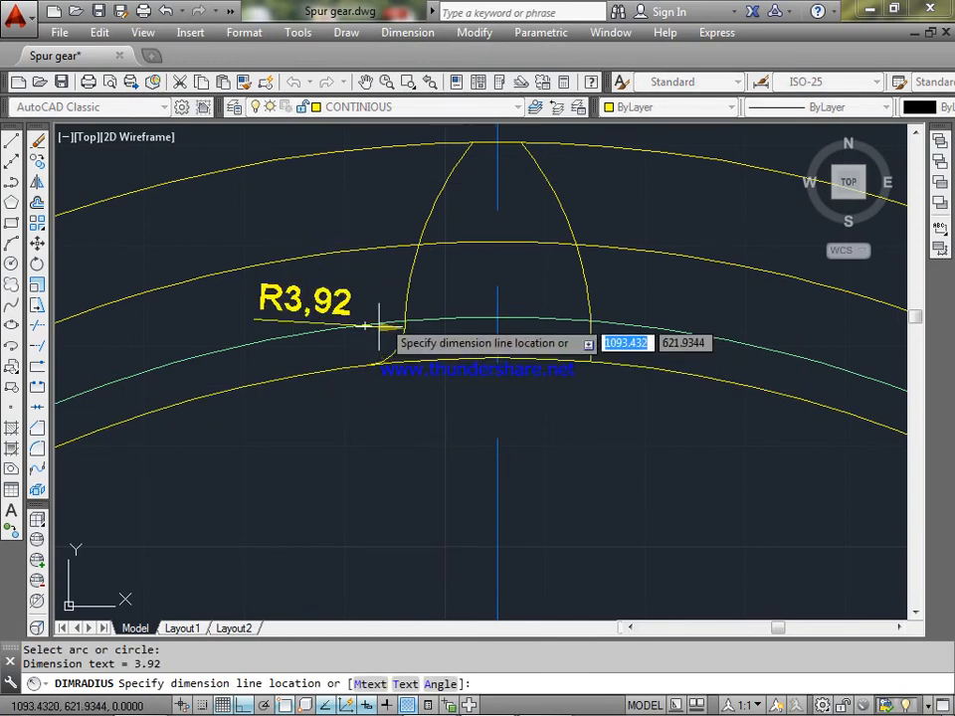
pyautogui.click(366, 326)
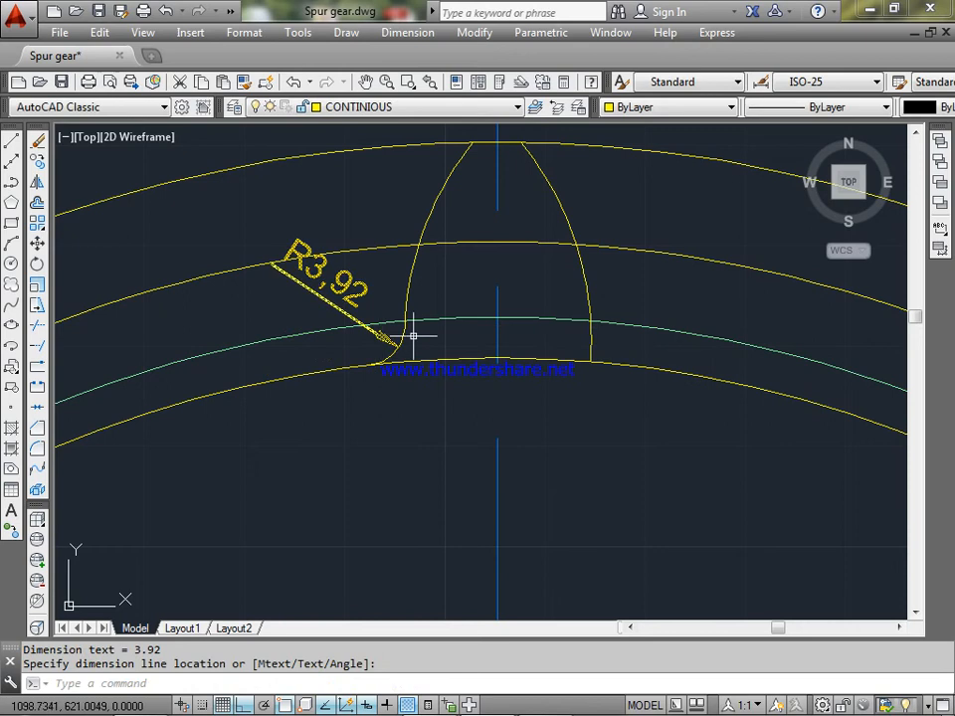
# Step: Fillet the right tooth flank to the innermost circle with a radius of 3.92
pyautogui.write('f')
pyautogui.press('Return')
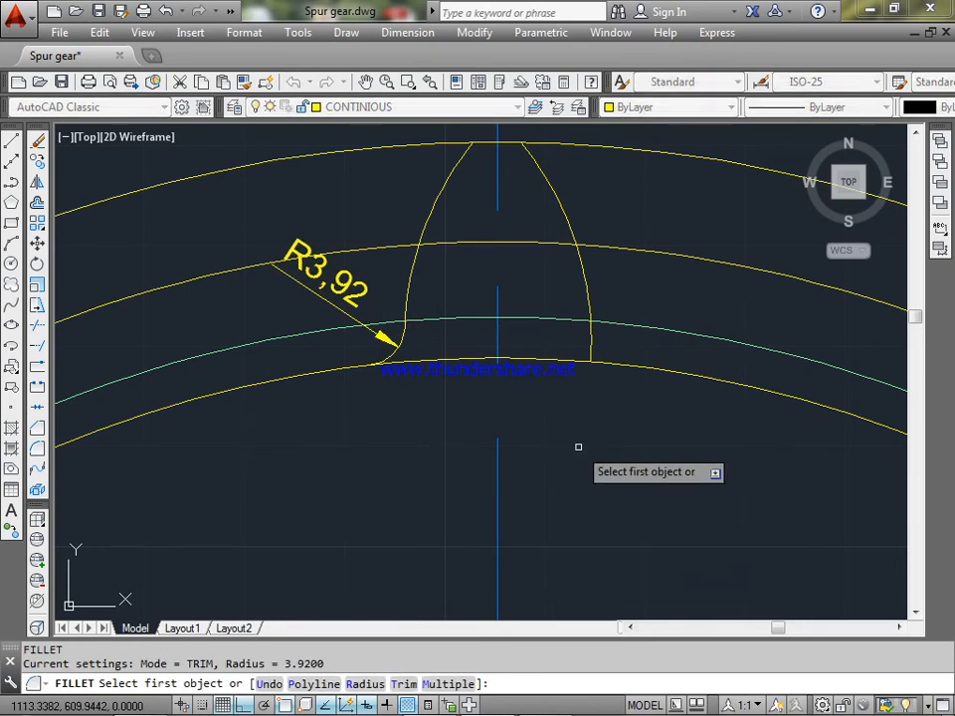
pyautogui.click(591, 348)
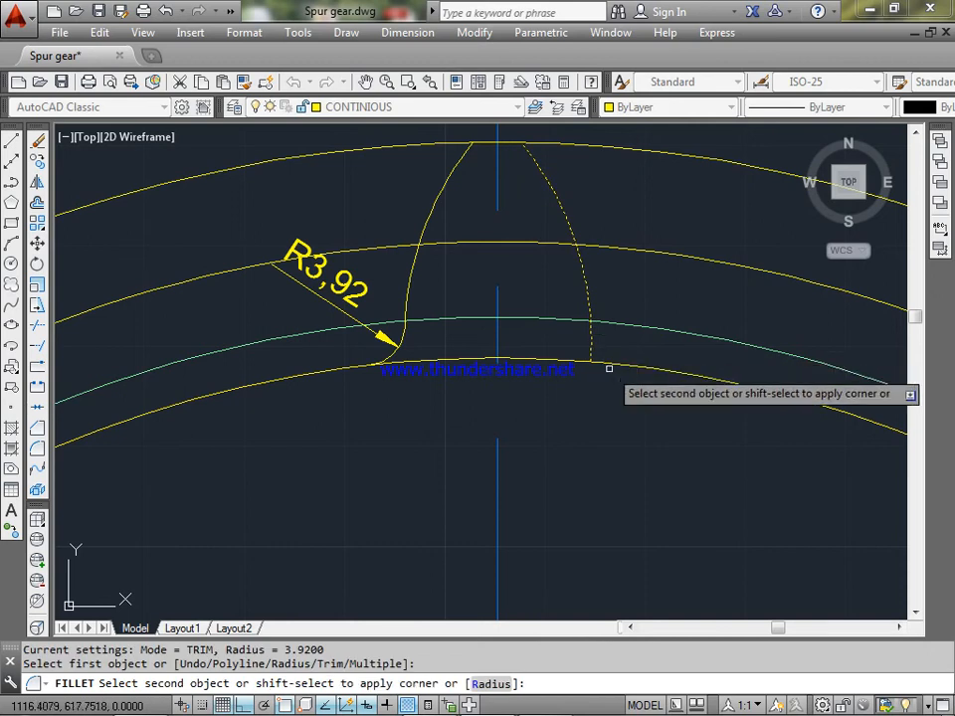
pyautogui.click(609, 368)
pyautogui.press('Return')
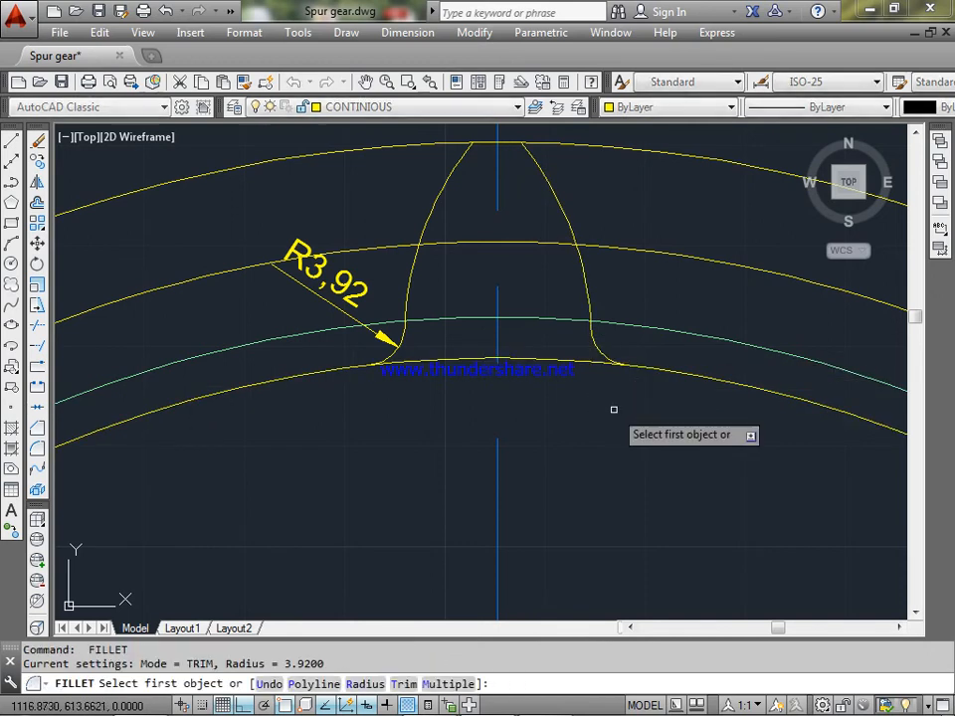
pyautogui.press('Escape')
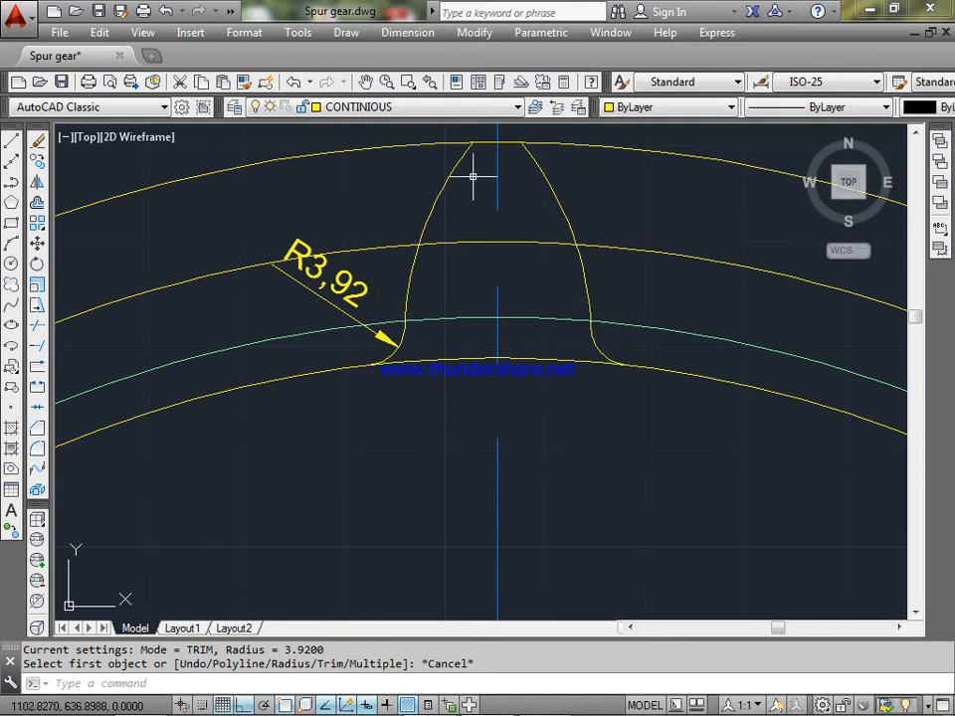
# Step: Place a radius dimension on the right root fillet and undo it
pyautogui.click(413, 32)
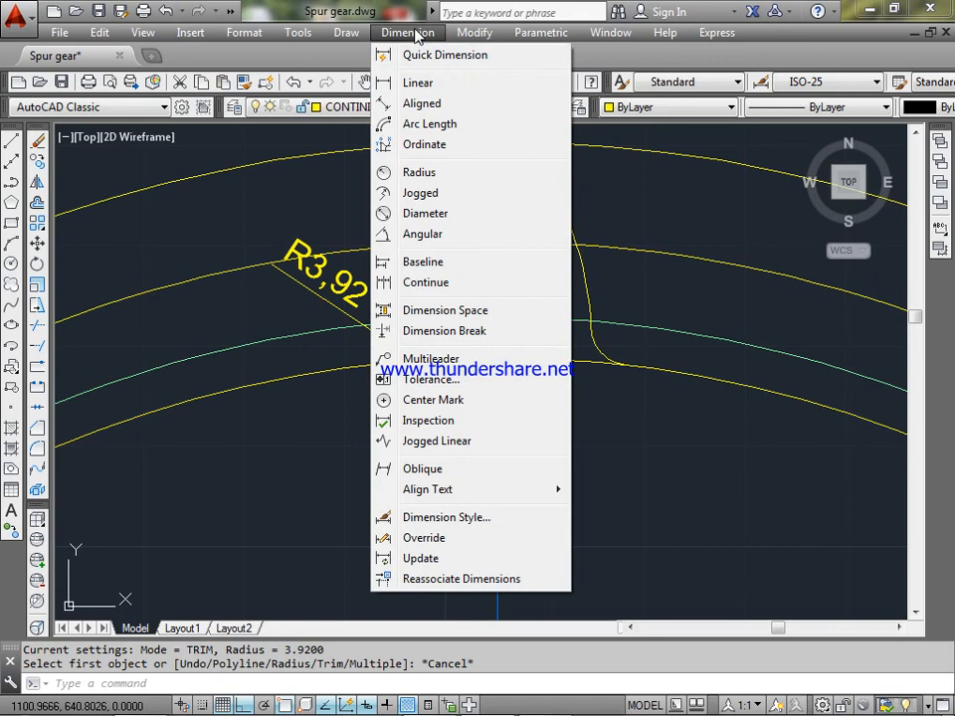
pyautogui.click(437, 177)
pyautogui.click(604, 355)
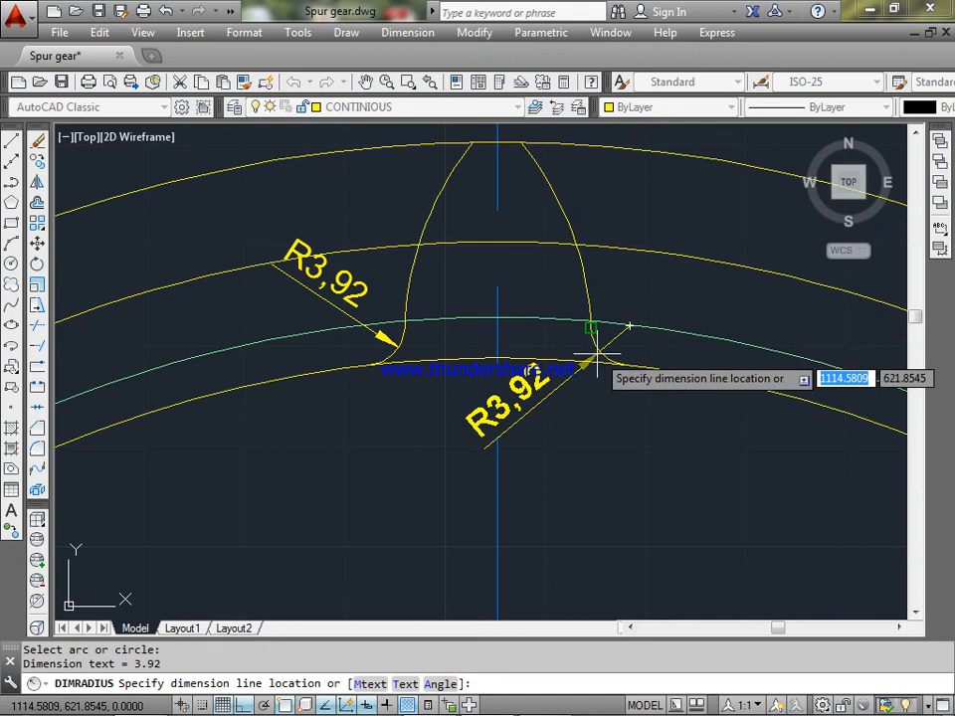
pyautogui.click(613, 344)
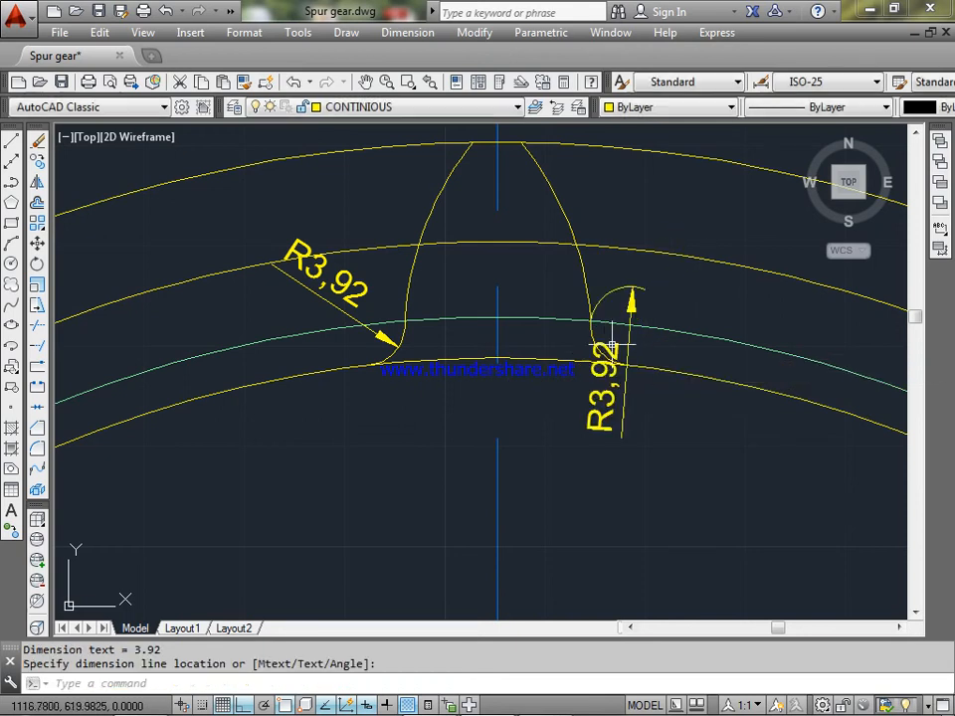
pyautogui.hotkey('ctrl', 'z')
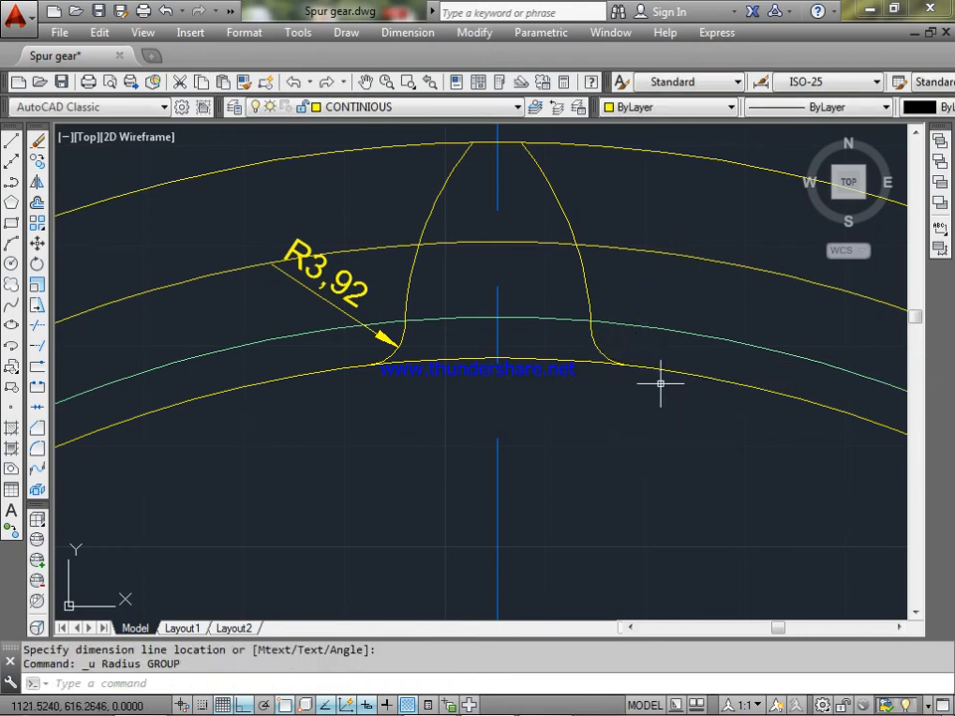
# Step: Add a radius dimension to the right root fillet, placed outside the tooth
pyautogui.click(418, 35)
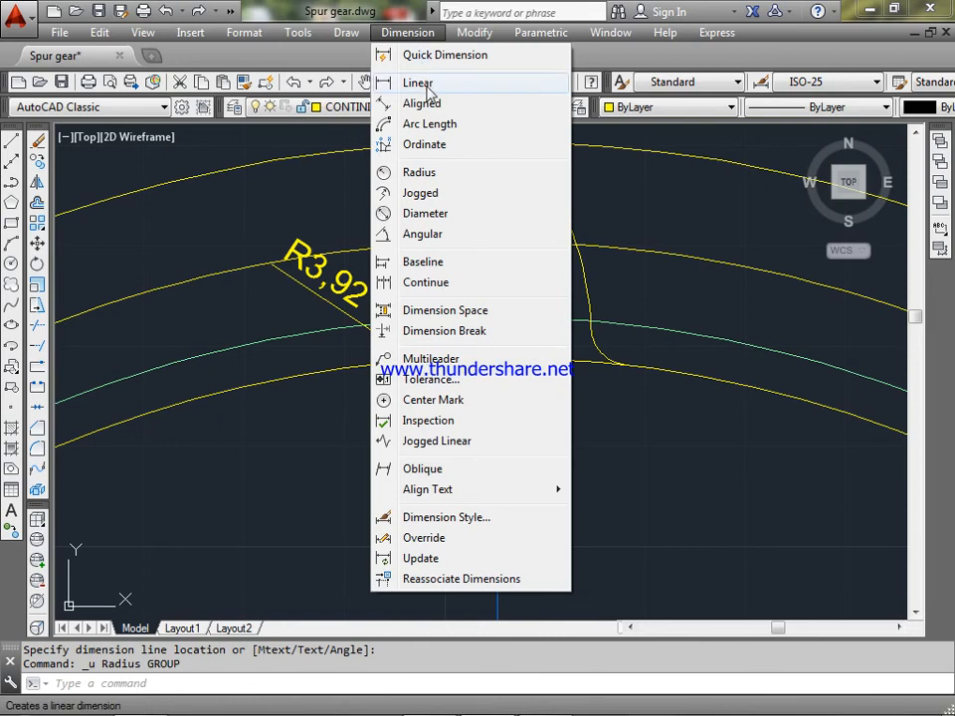
pyautogui.click(432, 173)
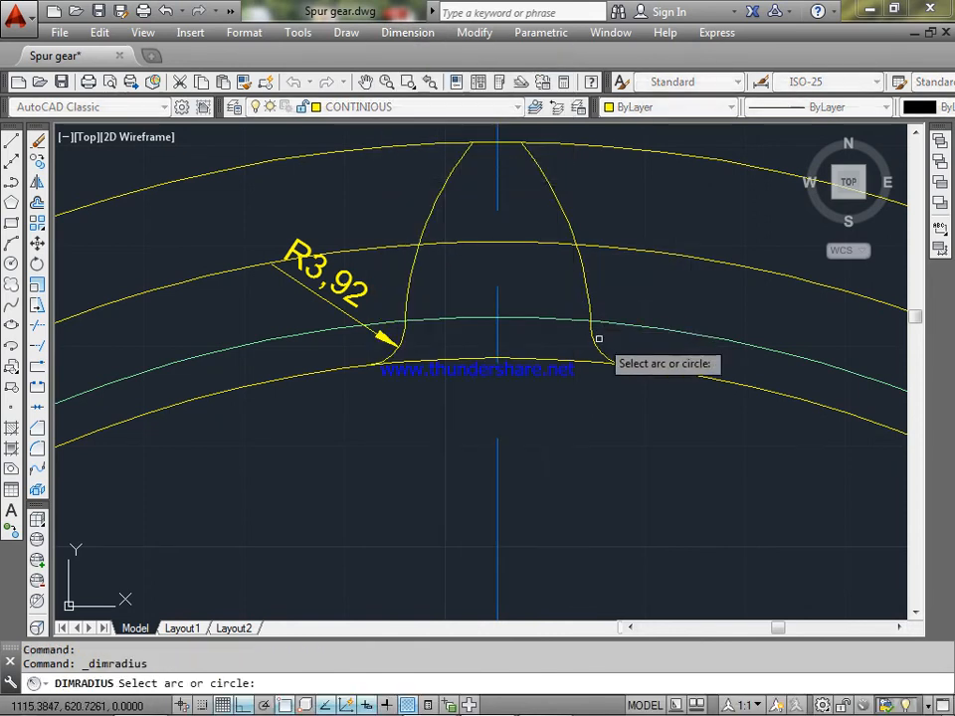
pyautogui.click(601, 347)
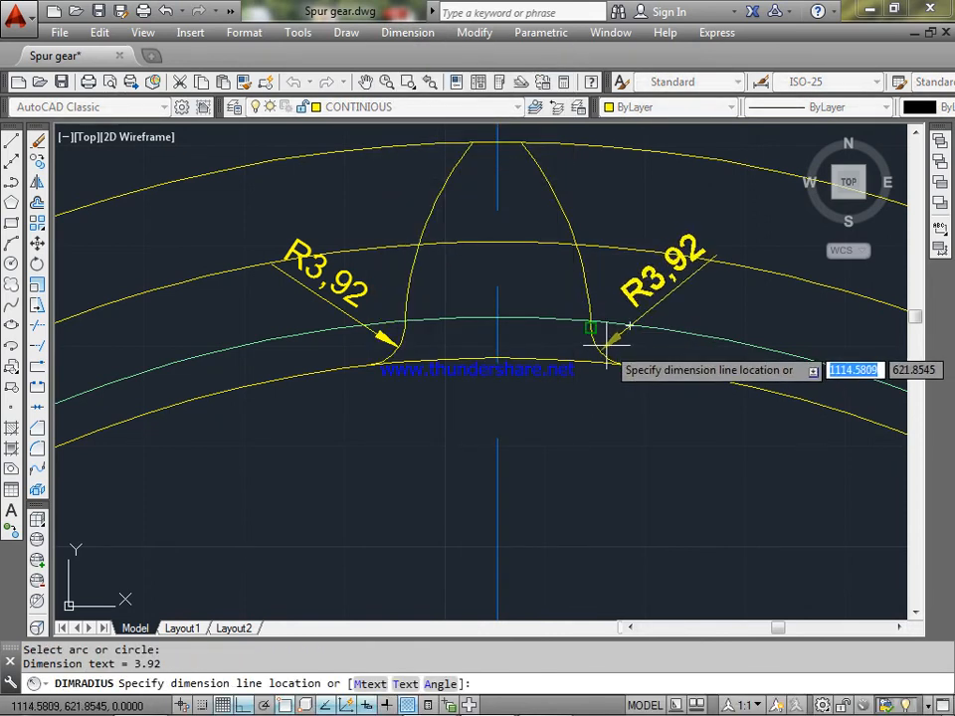
pyautogui.click(606, 345)
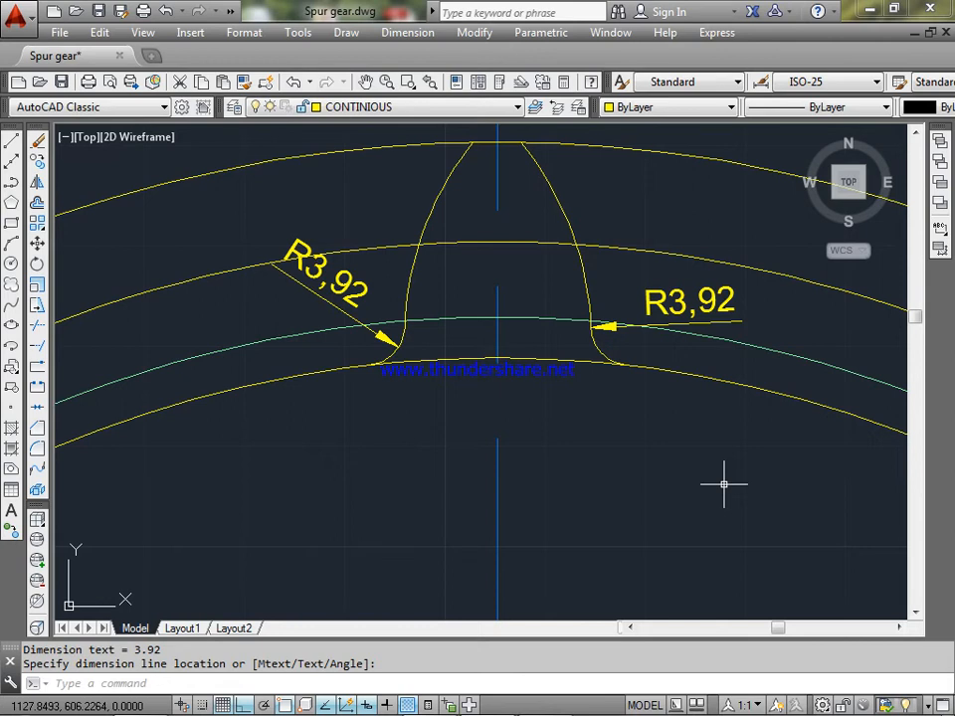
# Step: Erase the radius dimension on the right root fillet
pyautogui.moveTo(740, 445); pyautogui.dragTo(558, 487, button='middle')
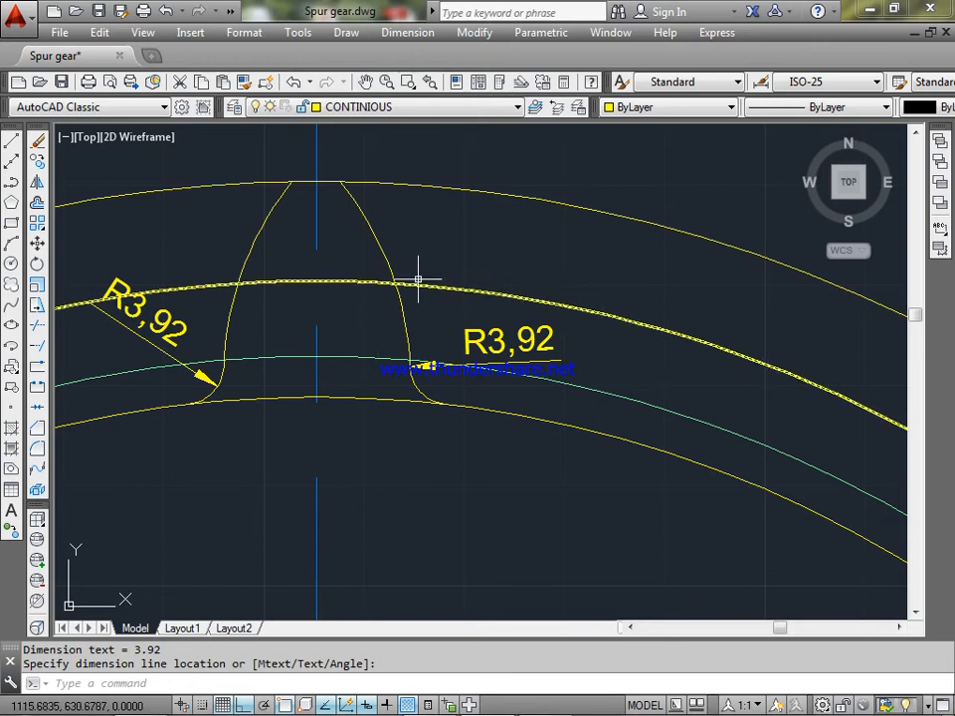
pyautogui.click(543, 298)
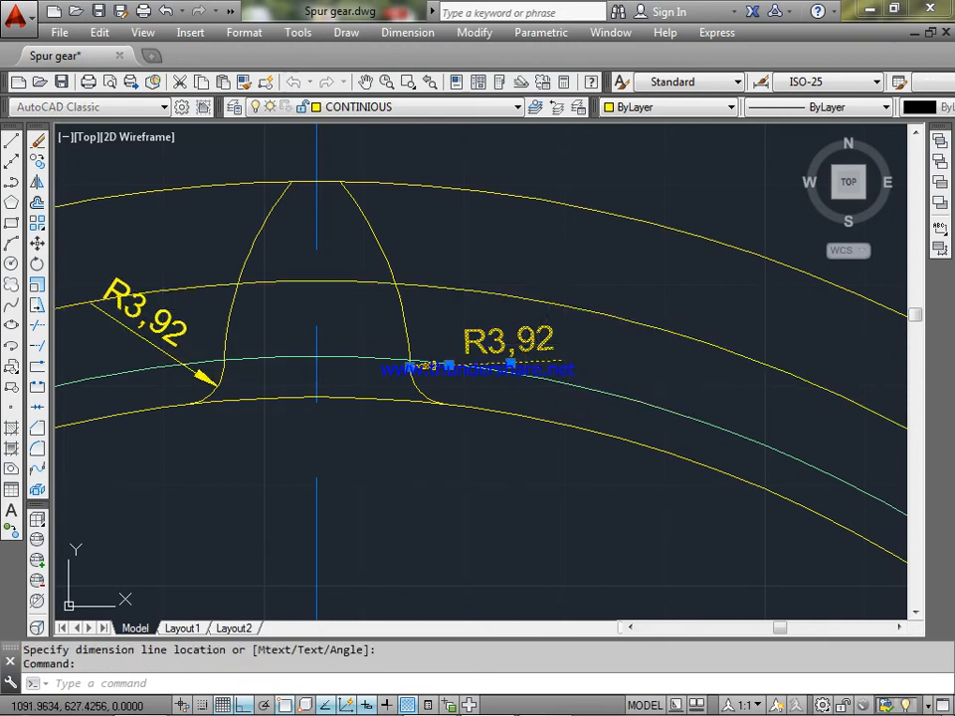
pyautogui.press('Delete')
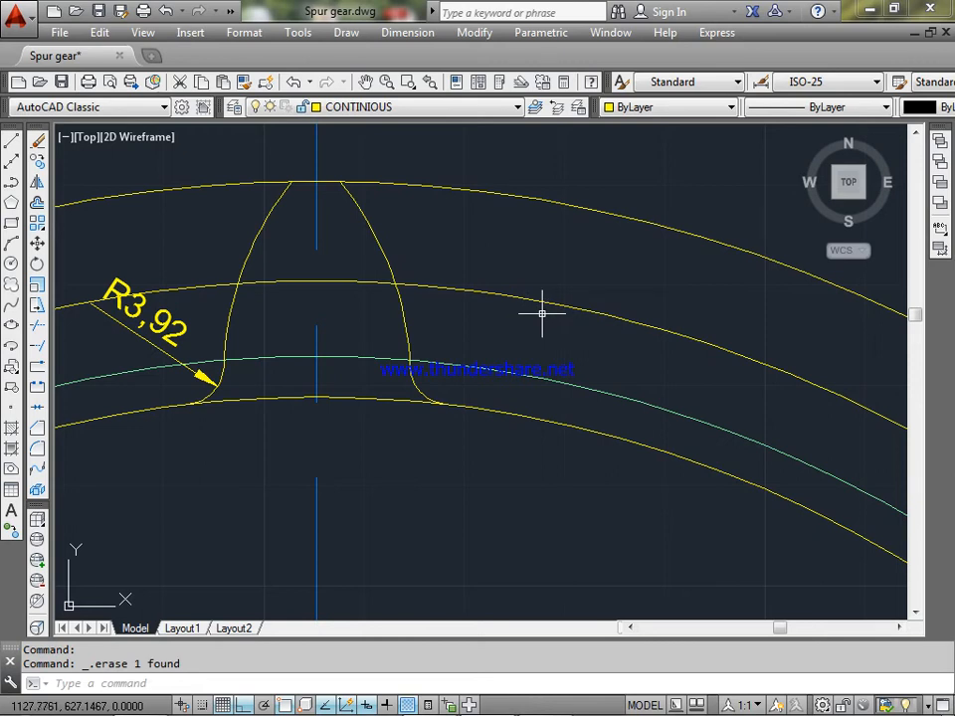
# Step: Draw a circle of radius 15.71 centred where the right tooth flank crosses the middle yellow circle
pyautogui.write('c')
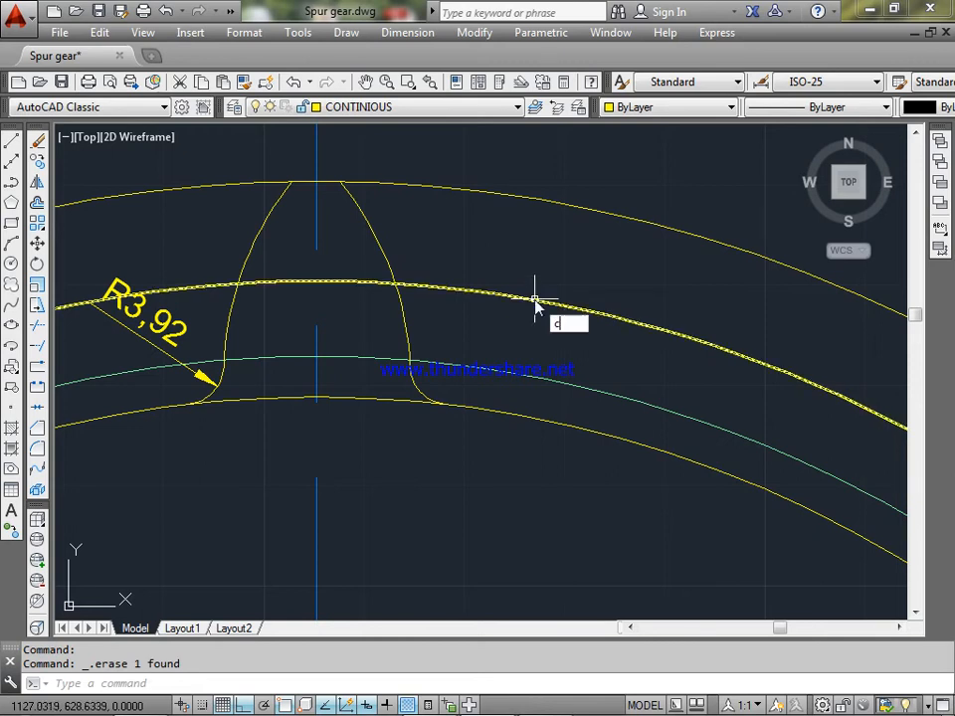
pyautogui.press('Return')
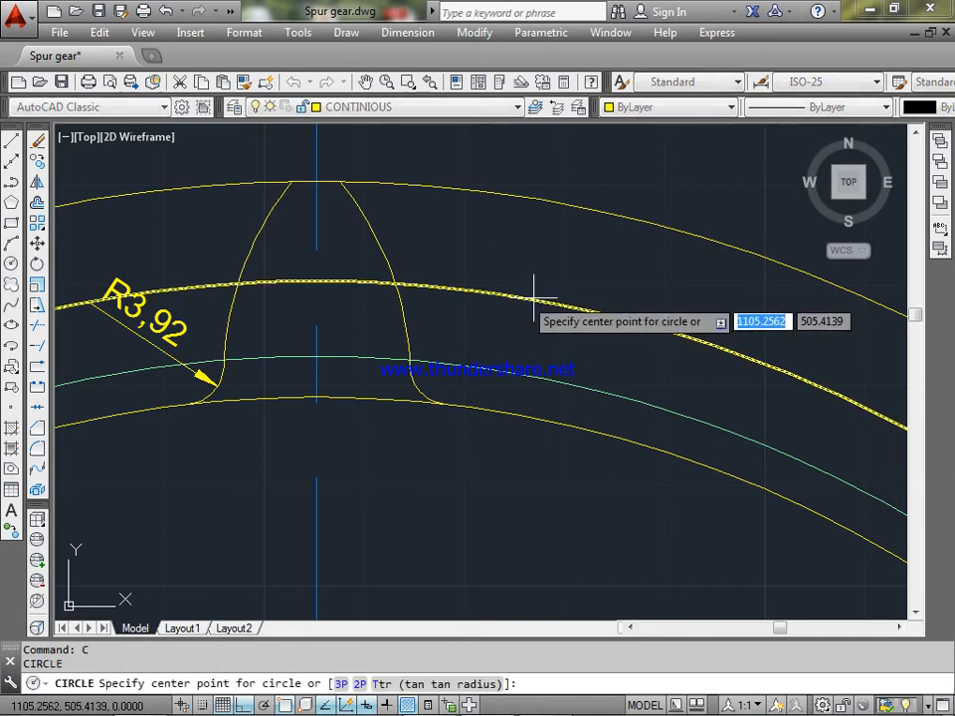
pyautogui.click(394, 285)
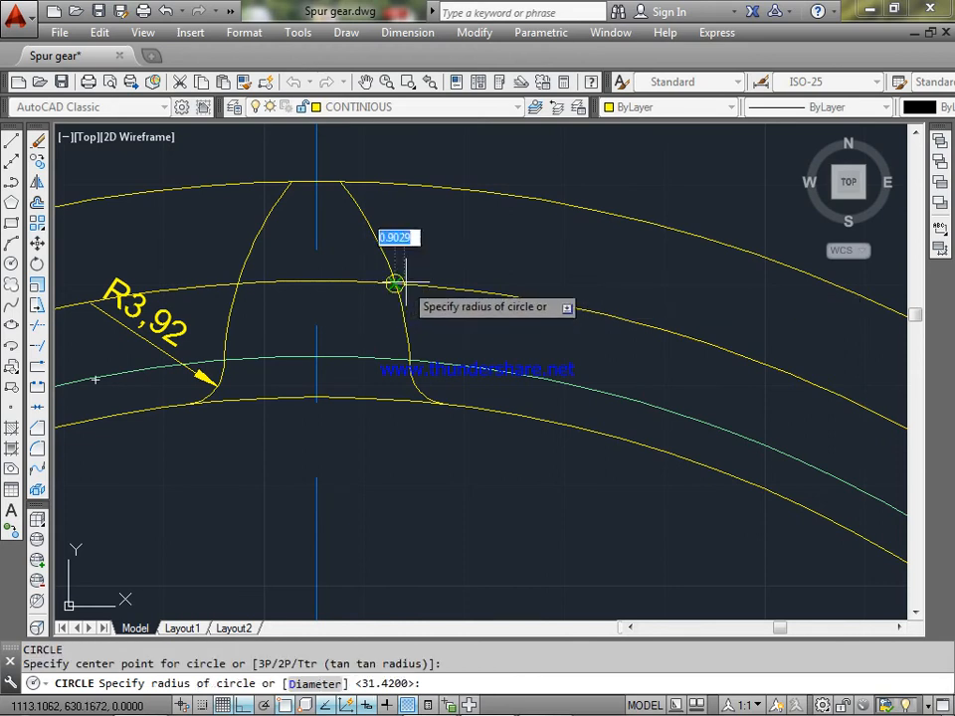
pyautogui.write('15.71')
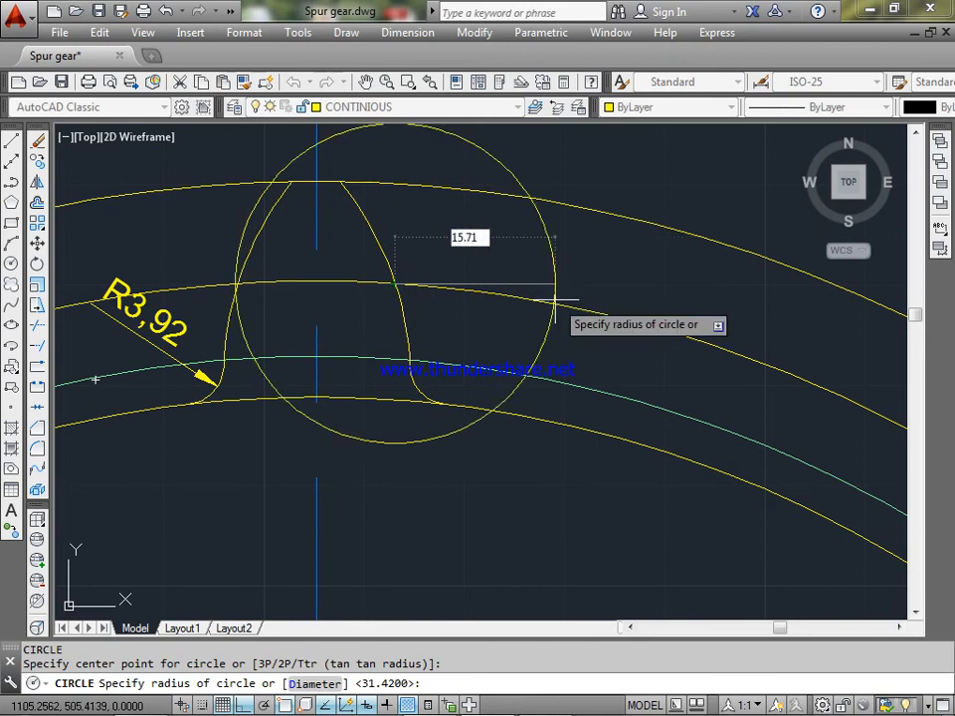
pyautogui.press('Return')
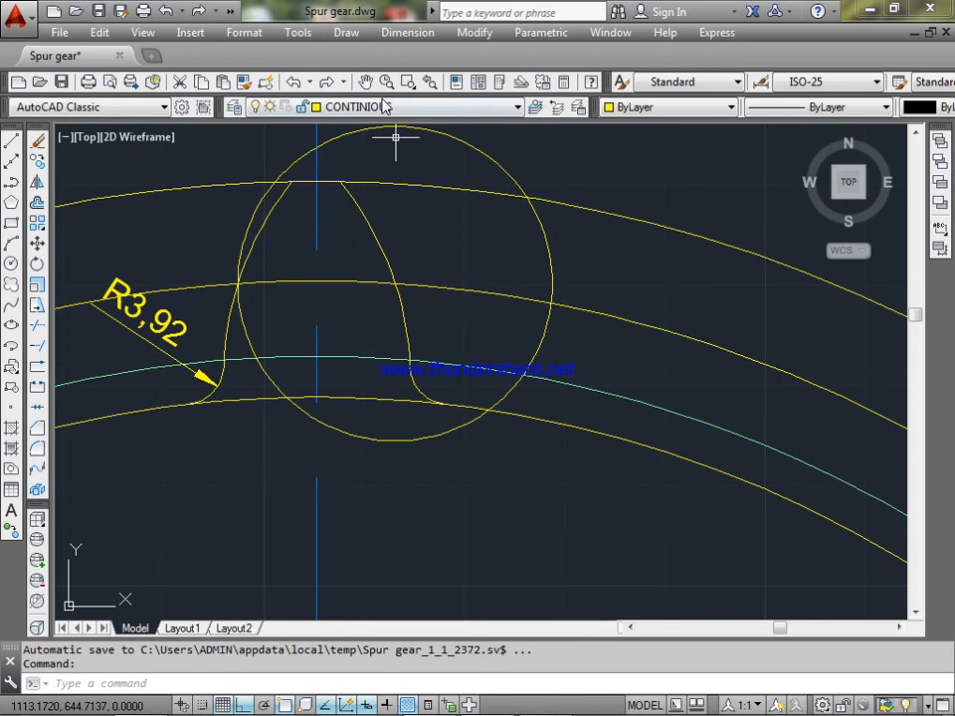
# Step: Add an aligned dimension from the 15.71 circle's centre to its right intersection with the middle yellow circle, placed above the arc
pyautogui.click(392, 32)
pyautogui.click(408, 104)
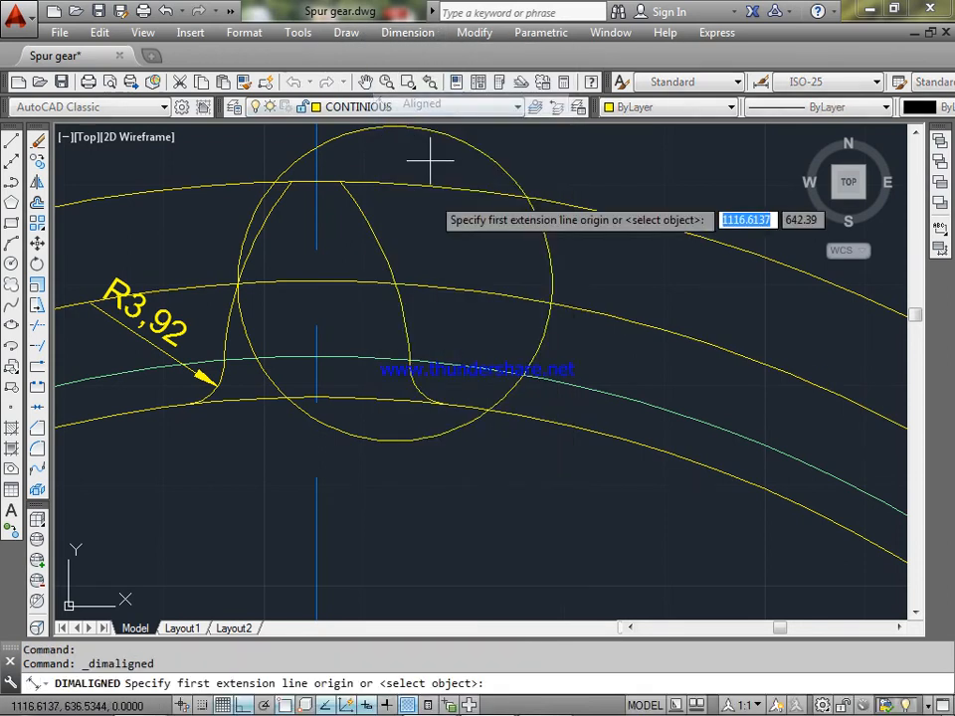
pyautogui.click(394, 283)
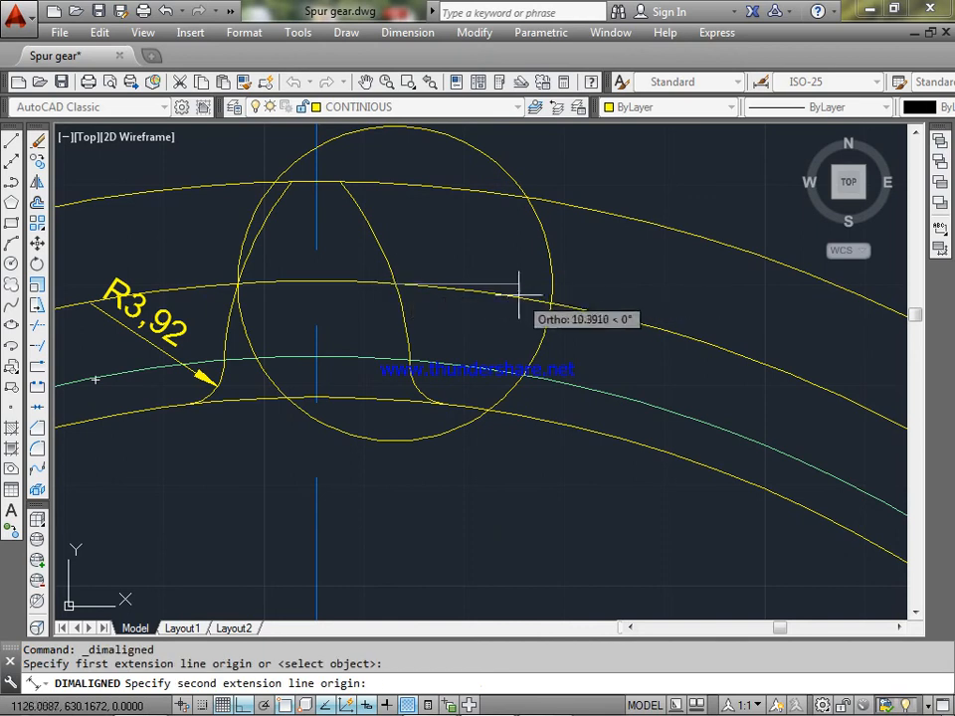
pyautogui.click(552, 301)
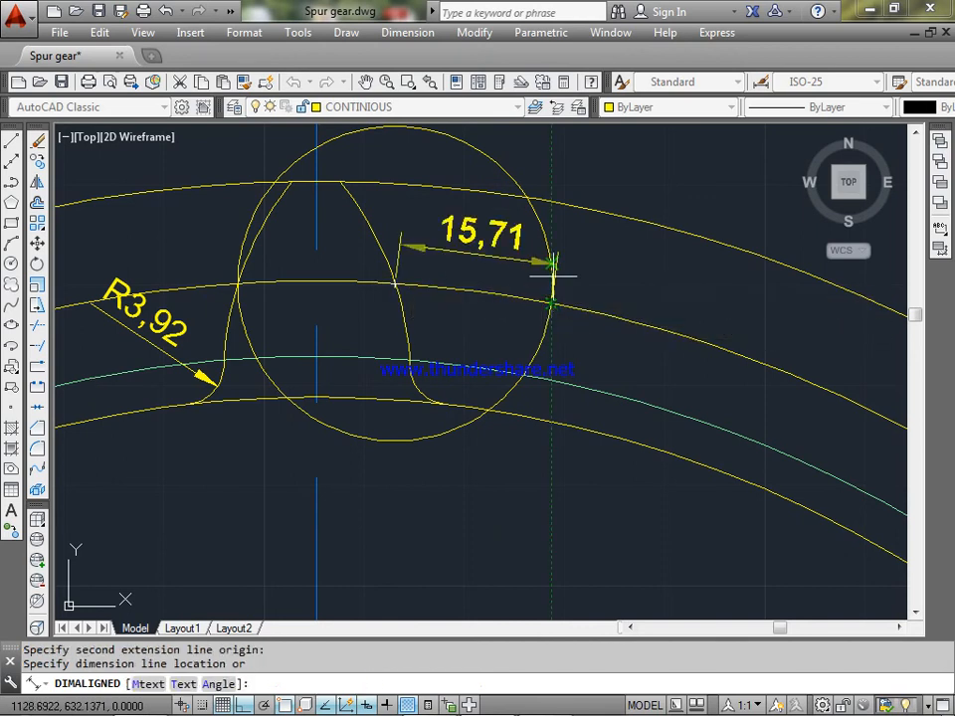
pyautogui.click(558, 271)
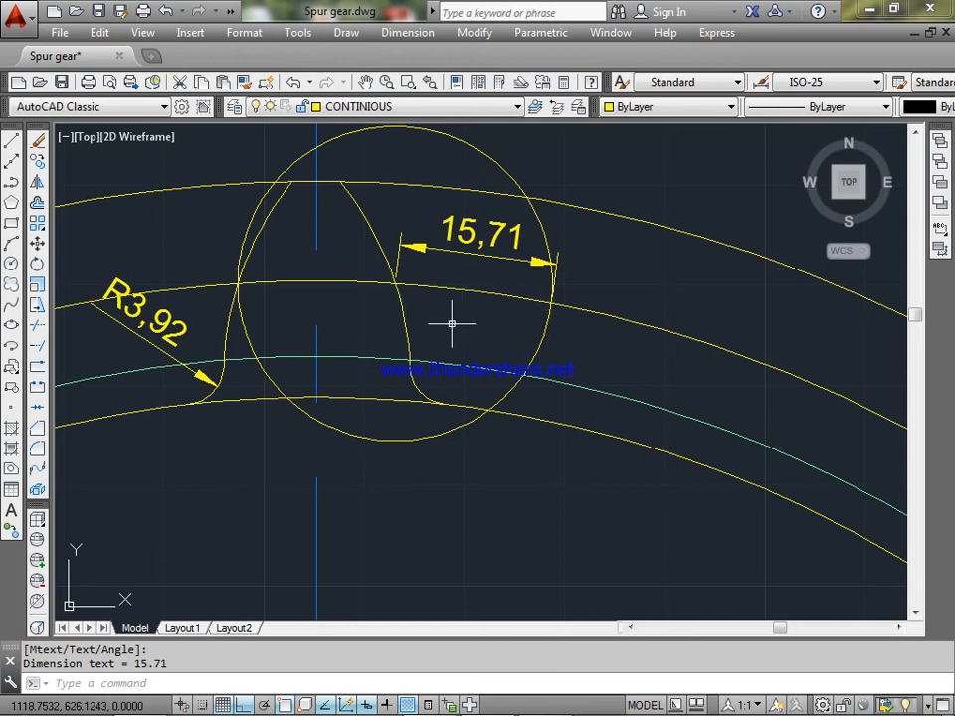
# Step: Draw a second circle of radius 15.71 centred on the first one's right intersection with the middle yellow circle
pyautogui.write('c')
pyautogui.press('Return')
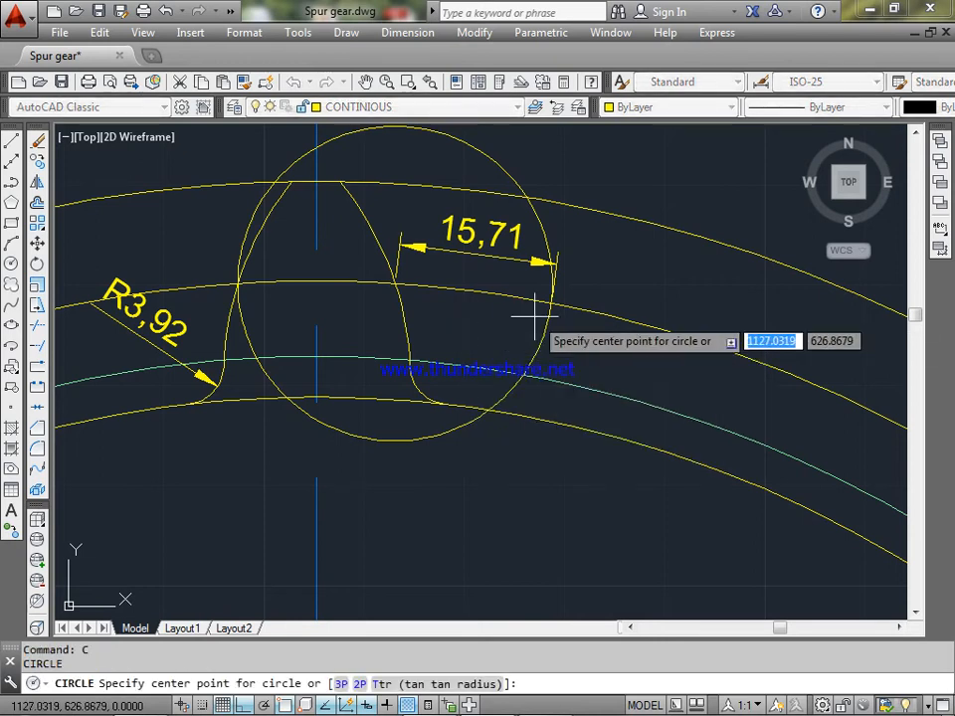
pyautogui.write('15.71')
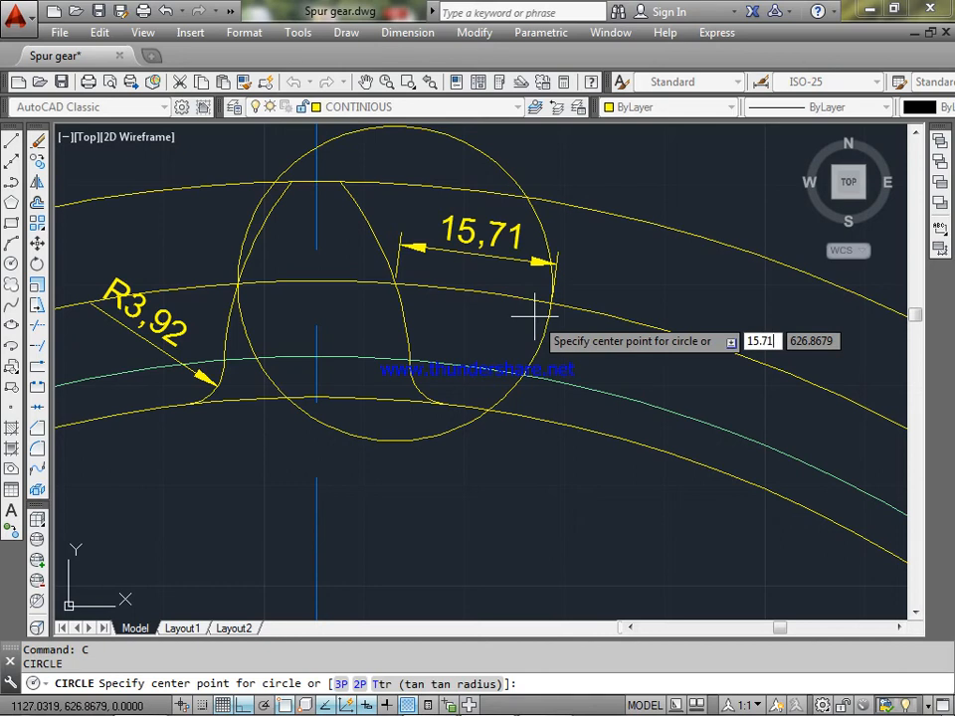
pyautogui.press('BackSpace')
pyautogui.press('BackSpace')
pyautogui.press('BackSpace')
pyautogui.press('BackSpace')
pyautogui.press('BackSpace')
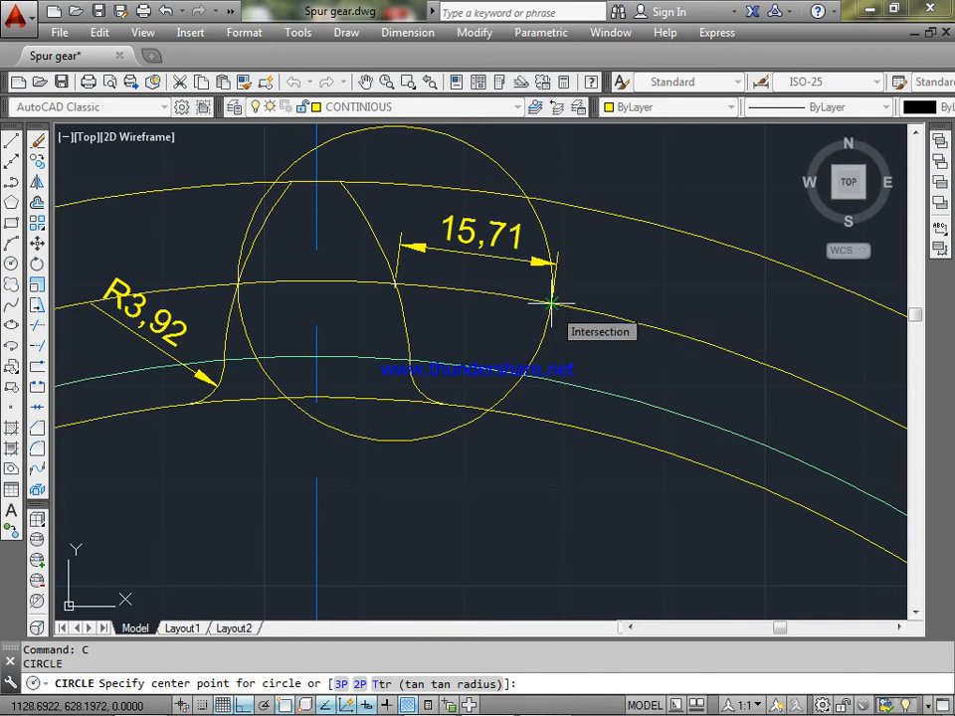
pyautogui.click(550, 302)
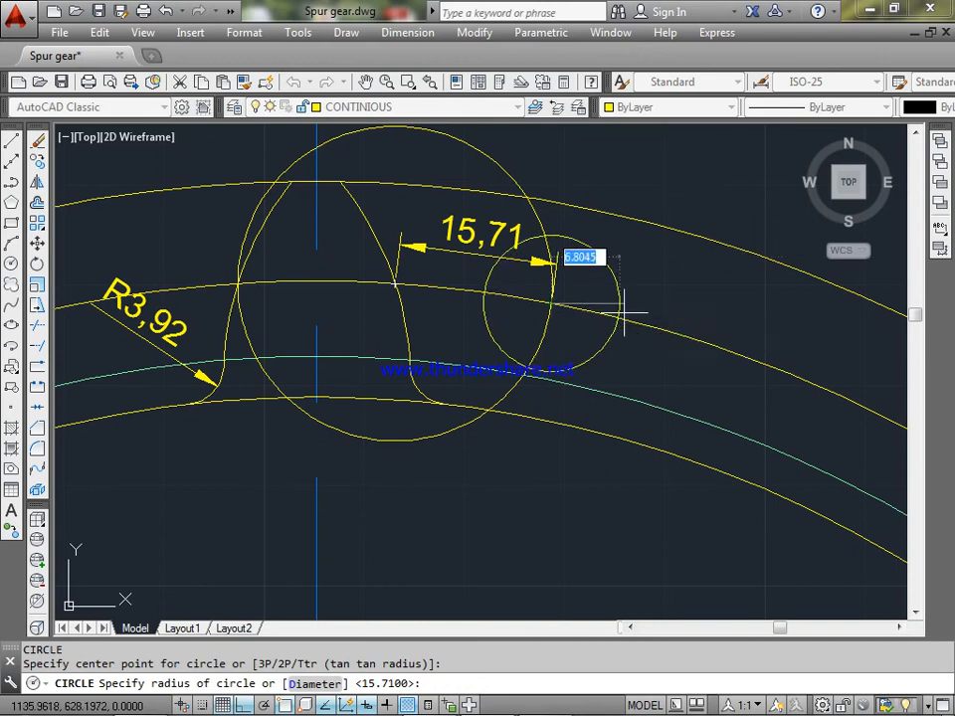
pyautogui.write('15')
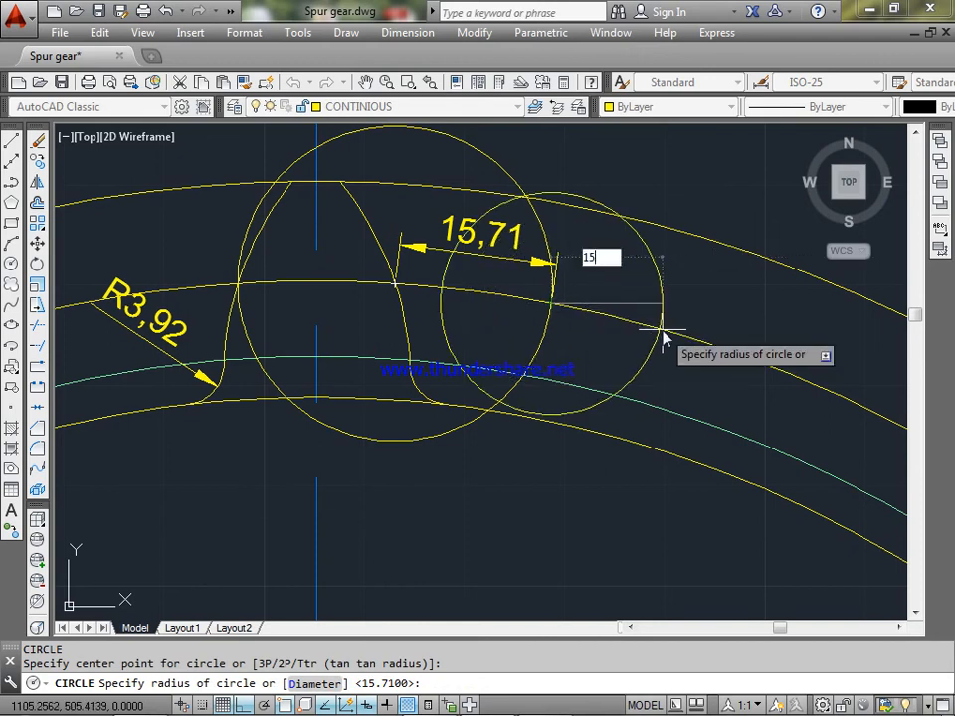
pyautogui.write('.71')
pyautogui.press('Return')
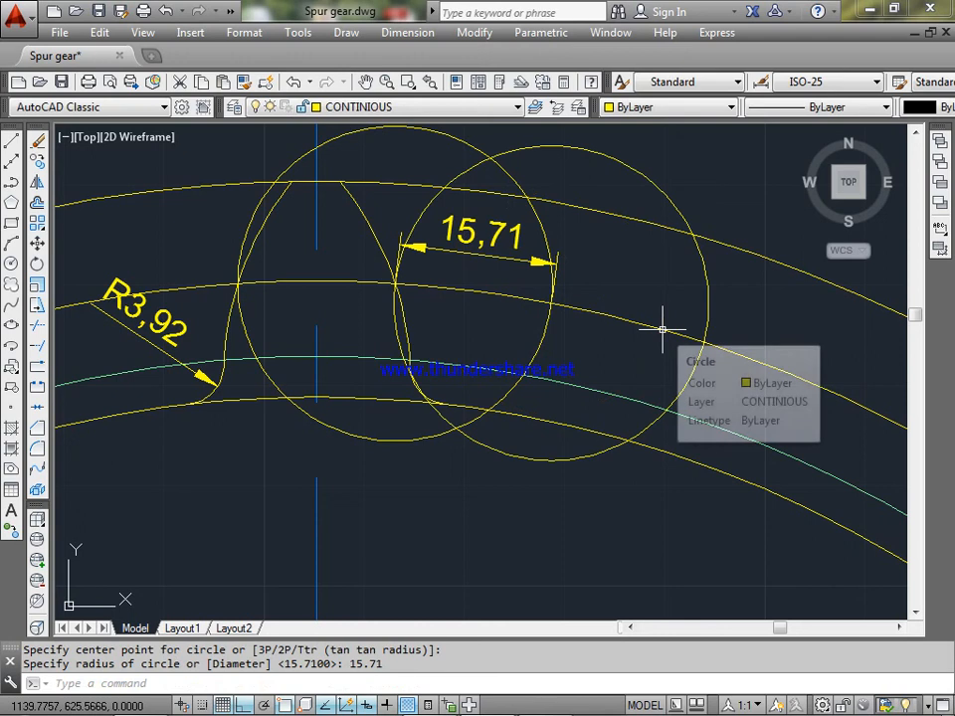
# Step: Add an aligned dimension from the second 15.71 circle's centre to its right intersection with the middle yellow circle, placed above the arc
pyautogui.click(407, 31)
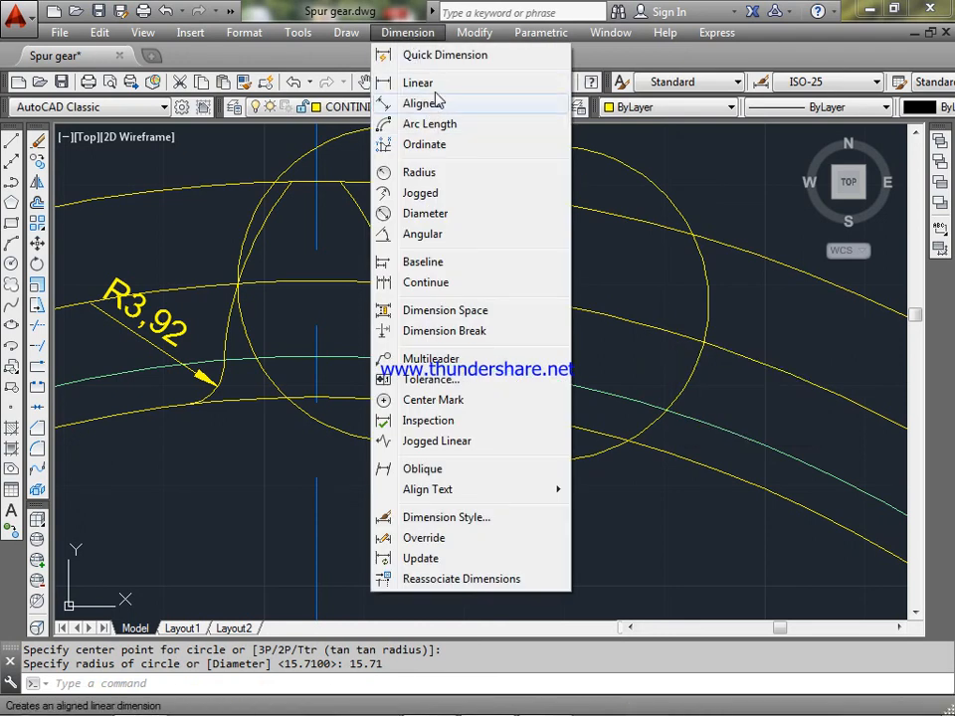
pyautogui.click(440, 104)
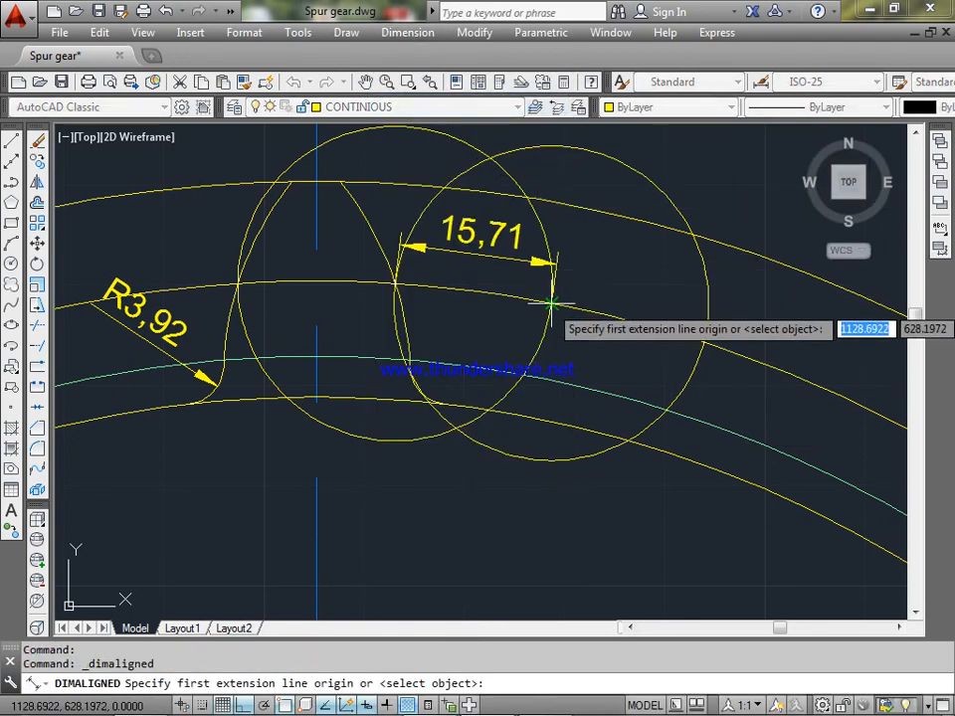
pyautogui.click(551, 306)
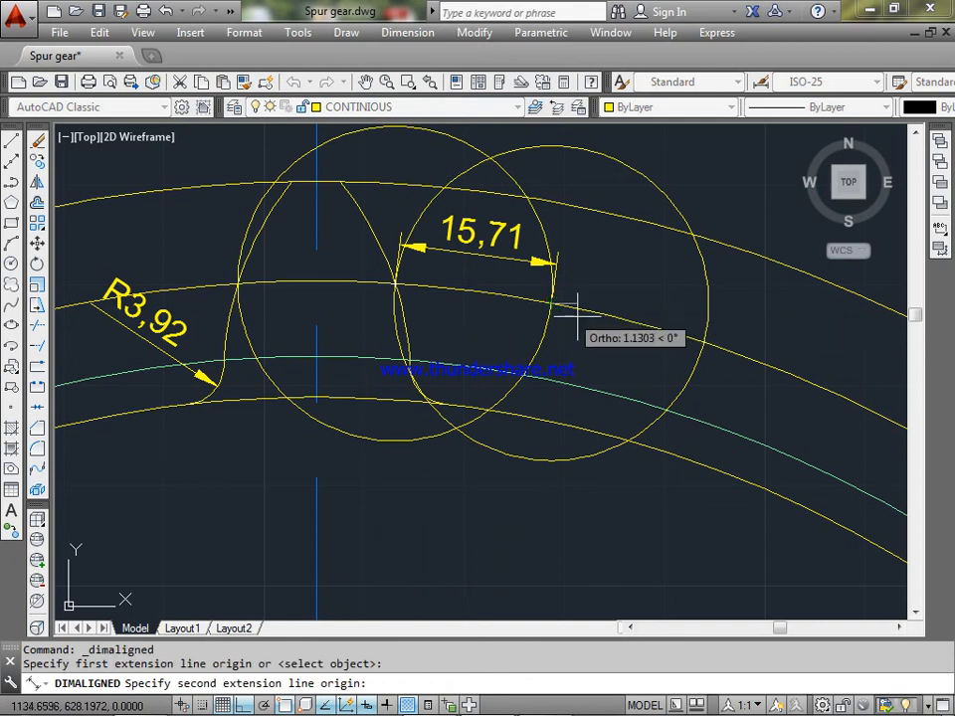
pyautogui.click(703, 341)
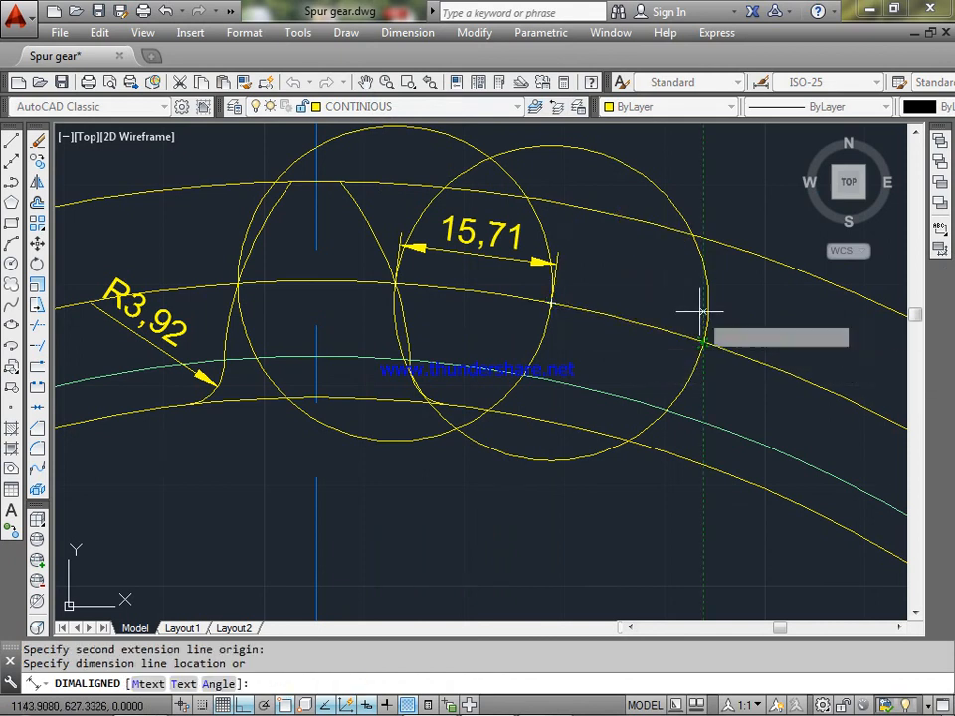
pyautogui.click(691, 318)
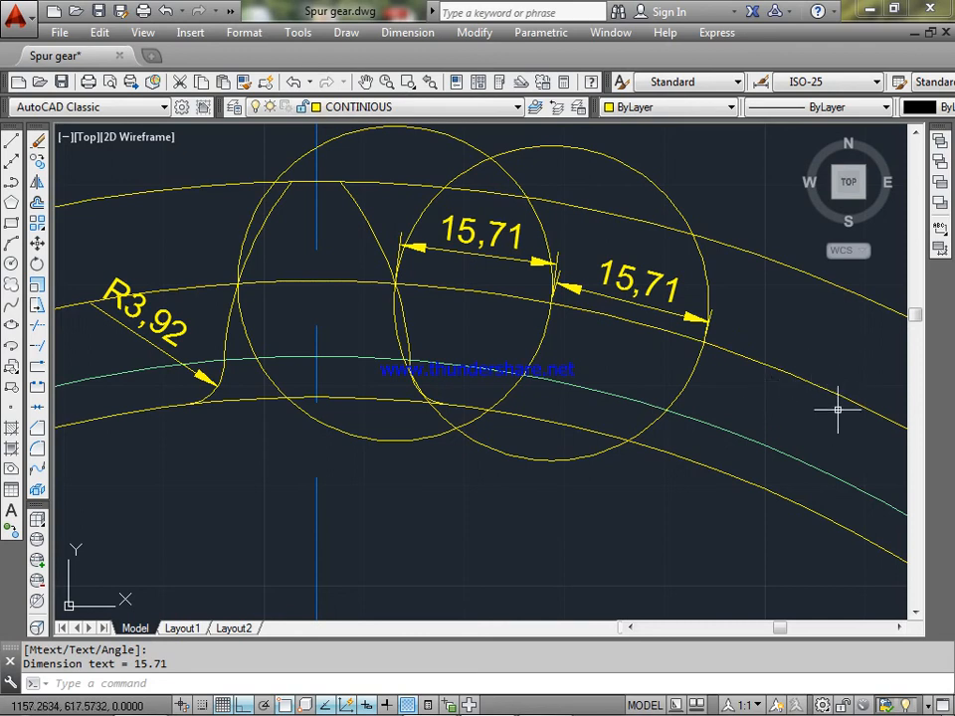
# Step: Erase the middle yellow circle together with the left root fillet's radius dimension, and undo the erasure
pyautogui.click(629, 321)
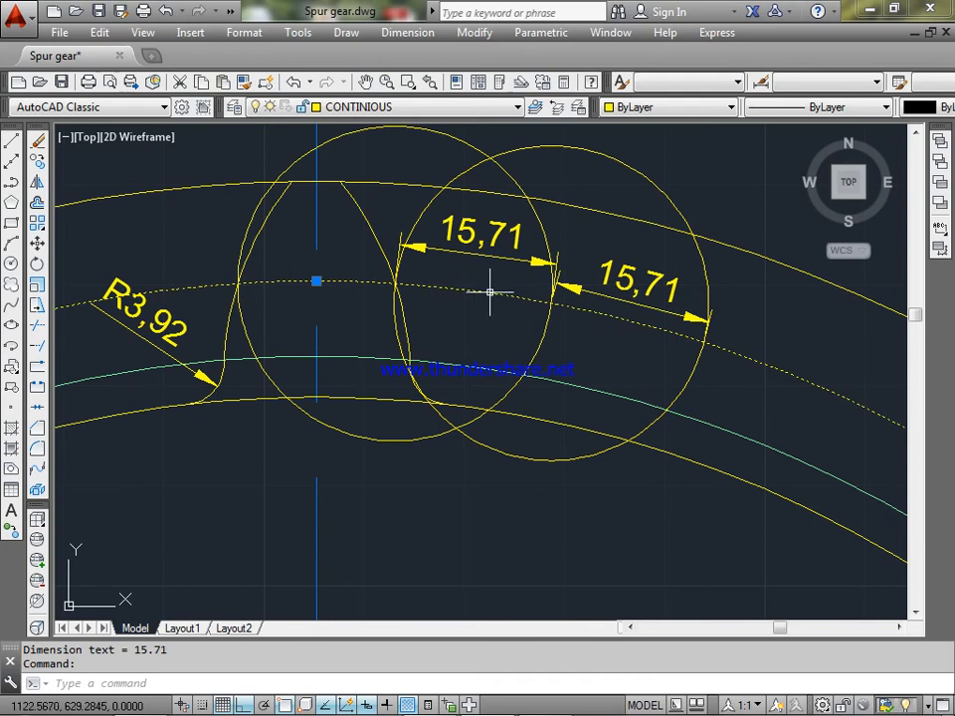
pyautogui.moveTo(499, 324)
pyautogui.mouseDown(button='middle')
pyautogui.moveTo(561, 309)
pyautogui.moveTo(577, 311)
pyautogui.moveTo(585, 325)
pyautogui.mouseUp(button='middle')
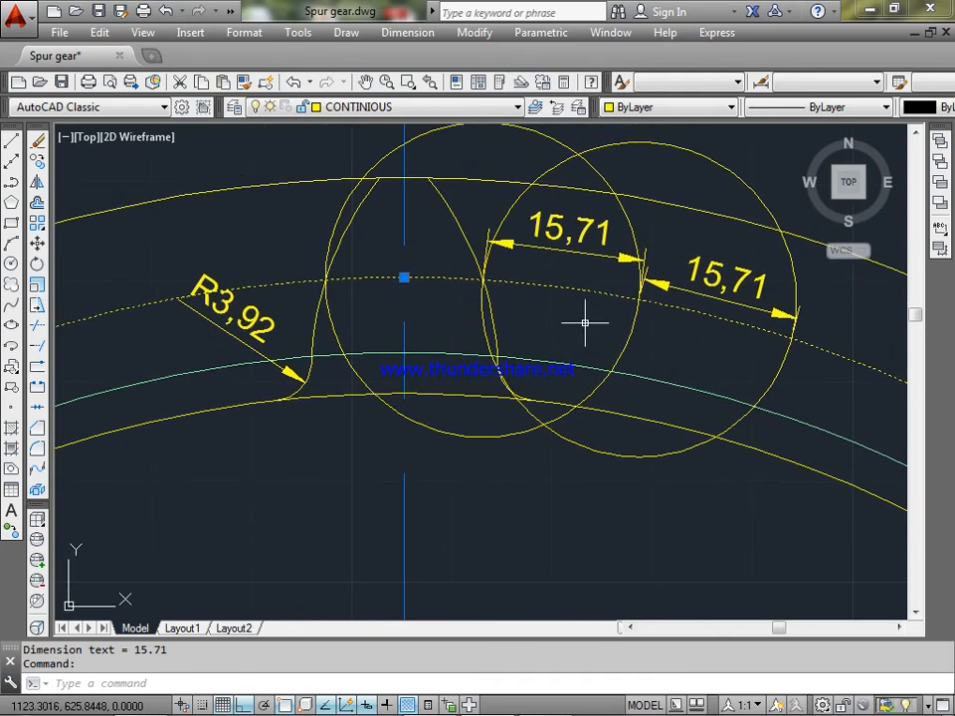
pyautogui.click(248, 344)
pyautogui.press('Delete')
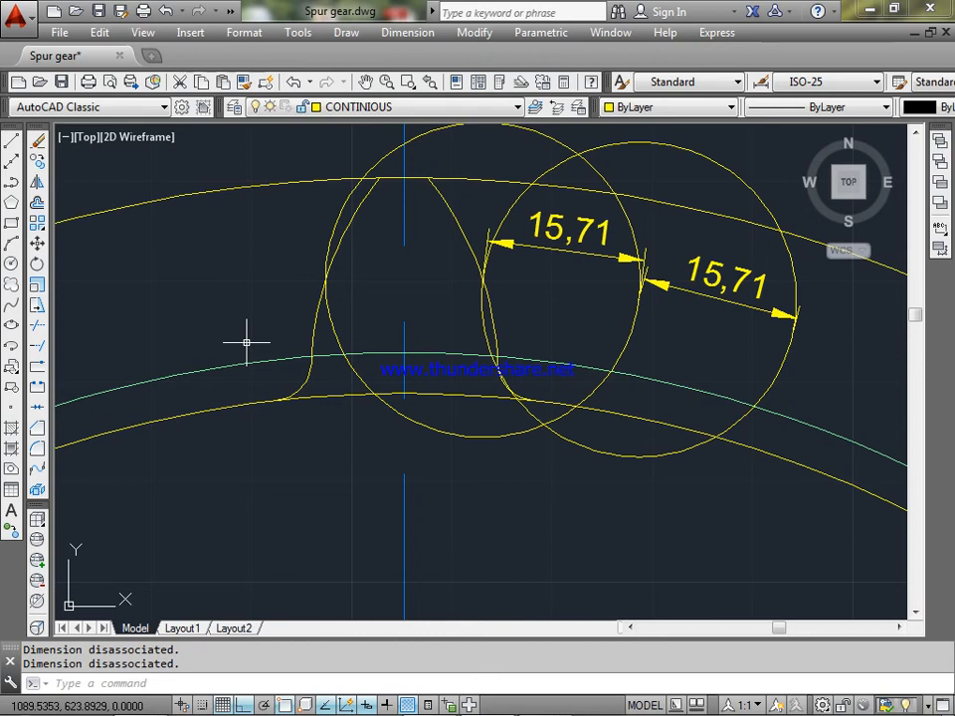
pyautogui.hotkey('ctrl', 'z')
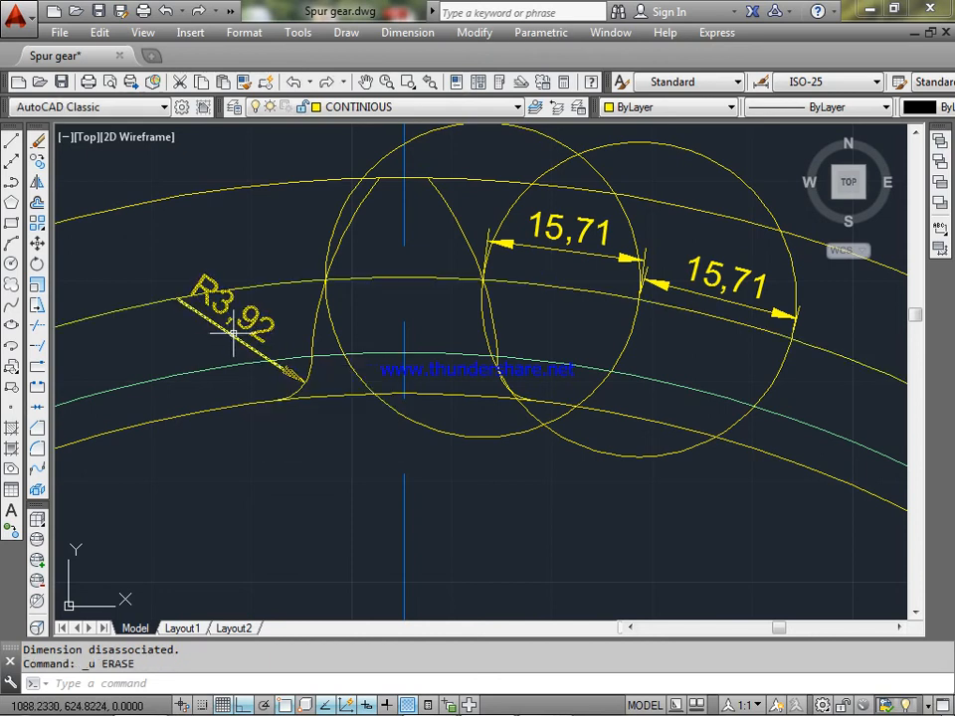
# Step: Erase only the radius dimension of the left root fillet
pyautogui.click(233, 334)
pyautogui.press('Delete')
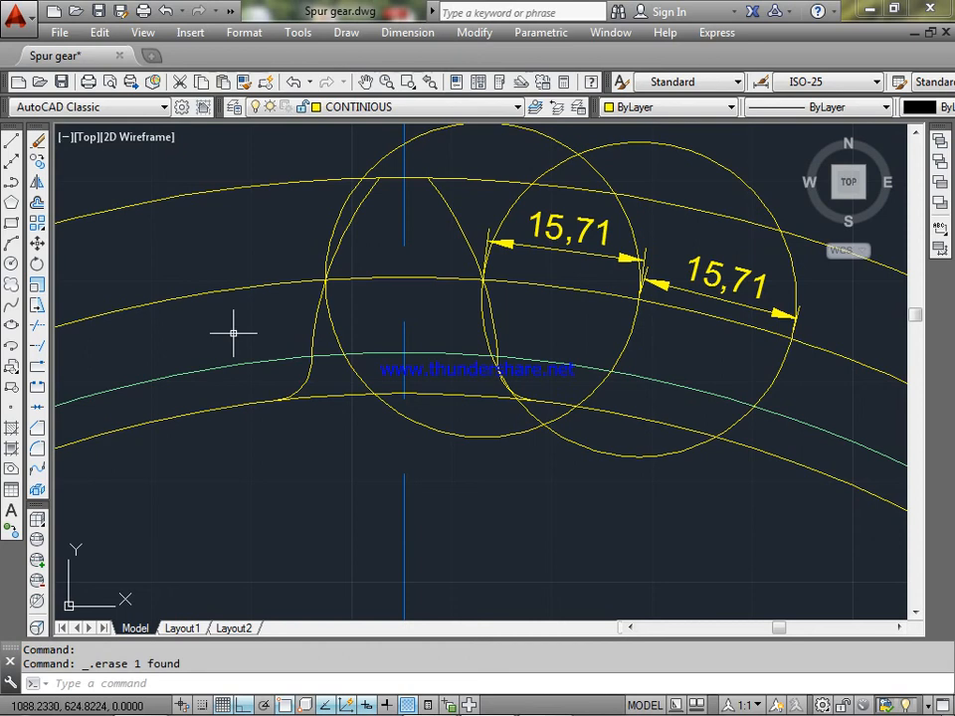
# Step: Start a polar array of the tooth, selecting both of its flanks and both root fillets
pyautogui.write('r')
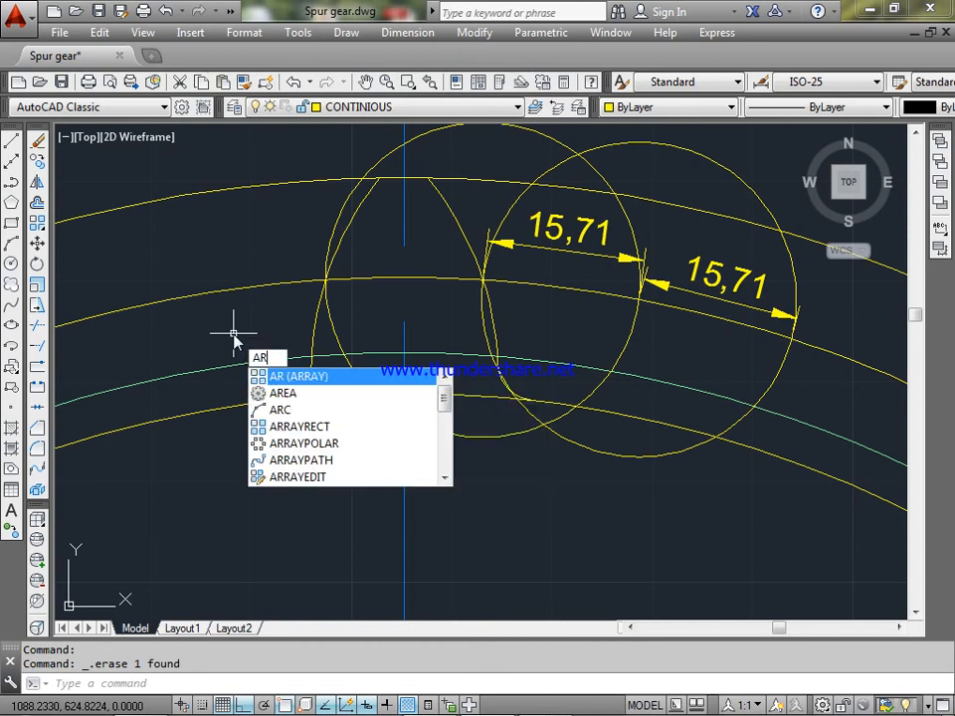
pyautogui.press('Return')
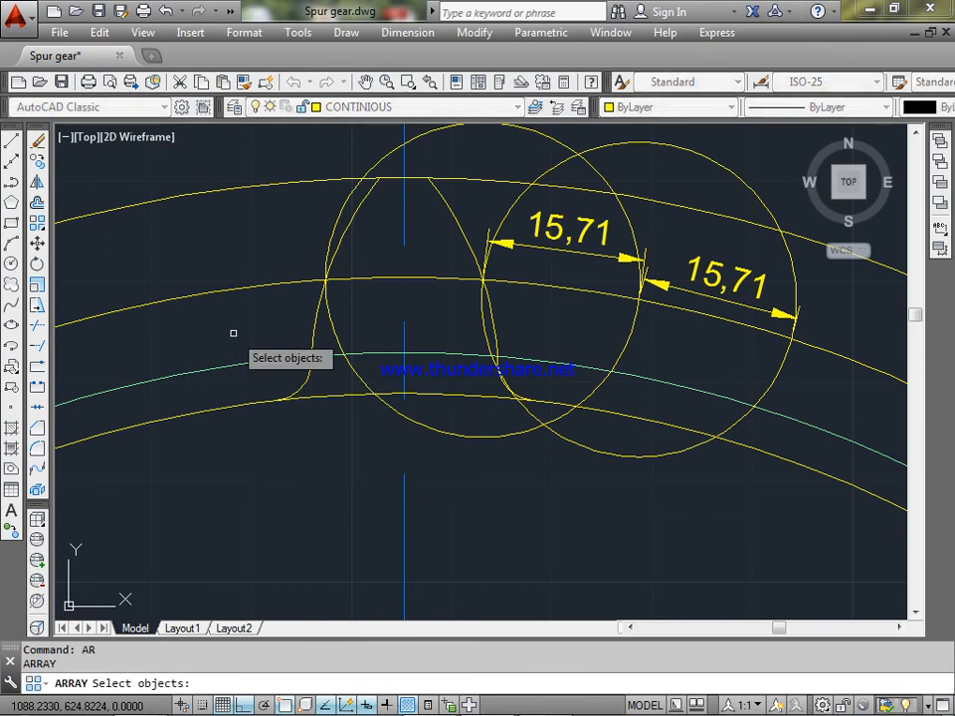
pyautogui.click(309, 378)
pyautogui.click(312, 338)
pyautogui.click(483, 269)
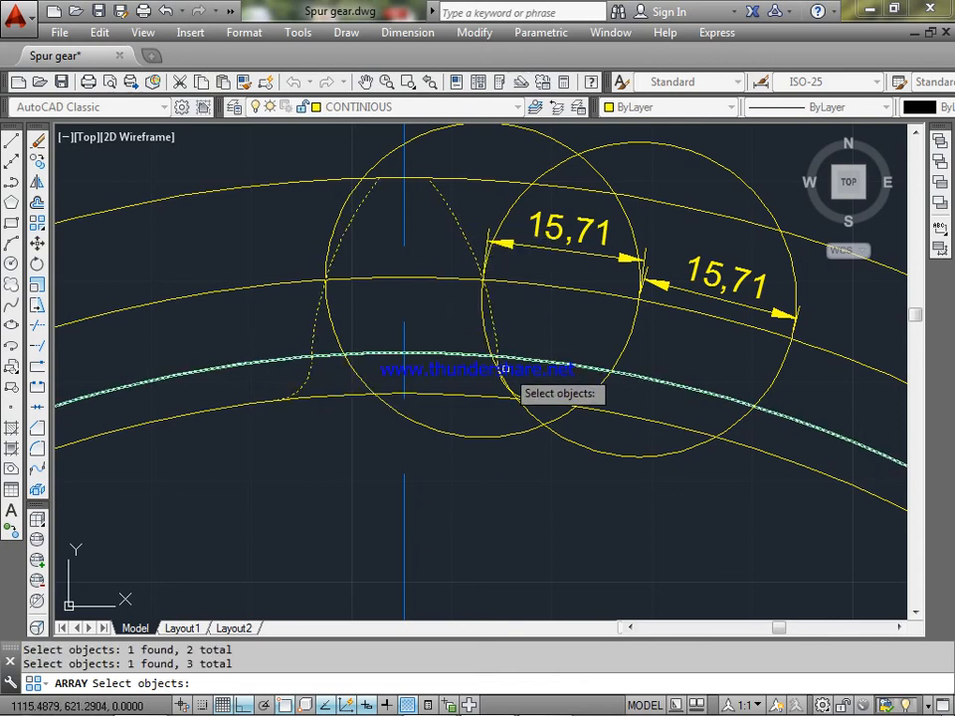
pyautogui.scroll(5, 551, 376)
pyautogui.click(416, 459)
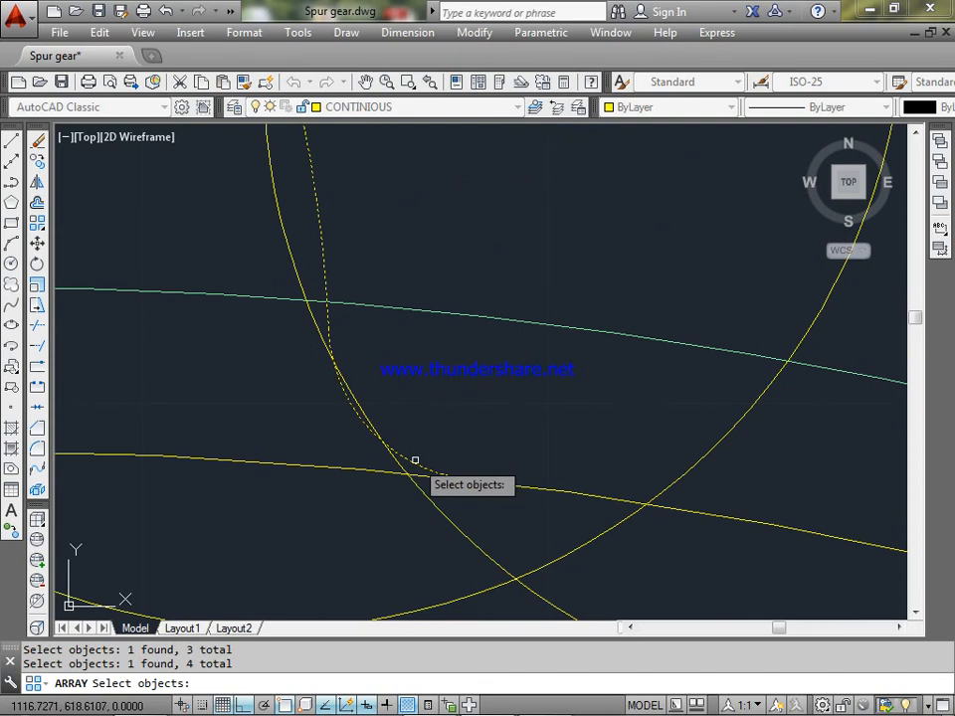
pyautogui.scroll(-5, 446, 415)
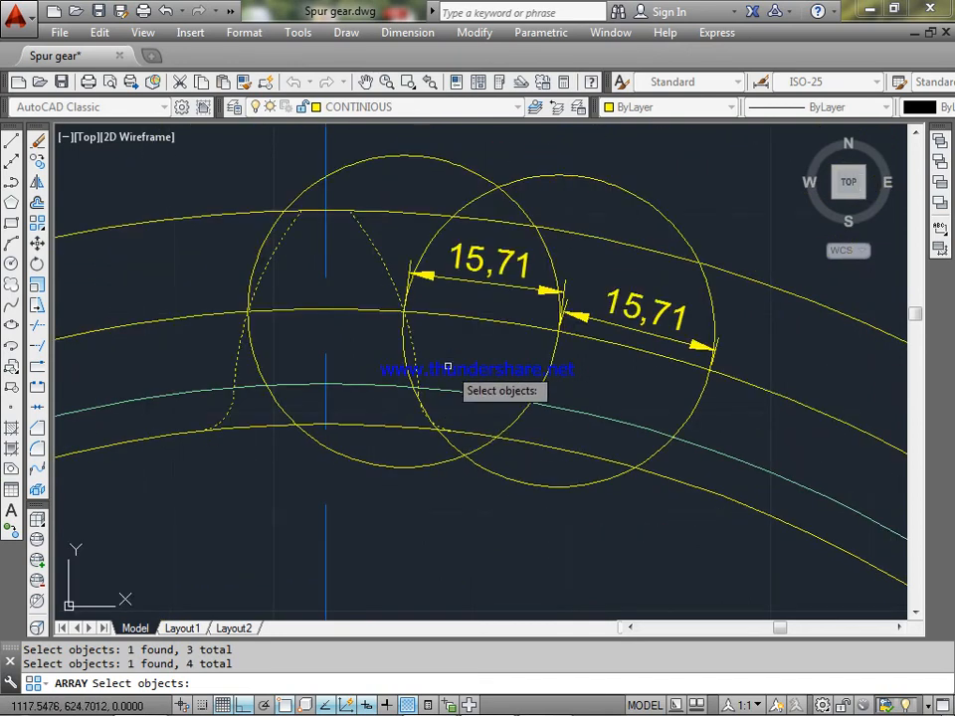
pyautogui.press('Return')
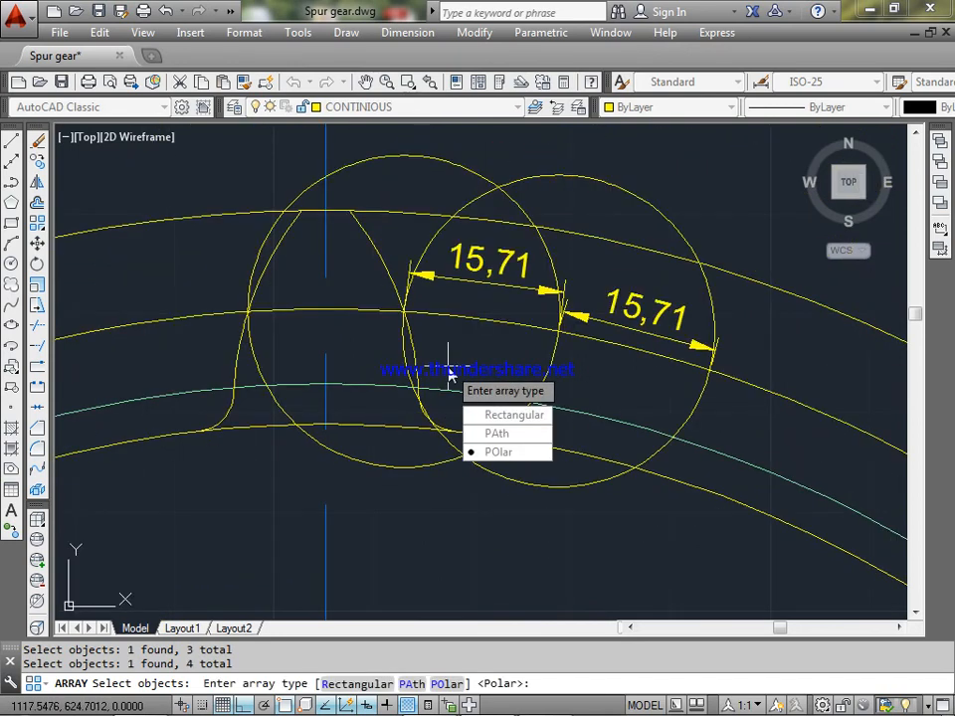
pyautogui.click(497, 453)
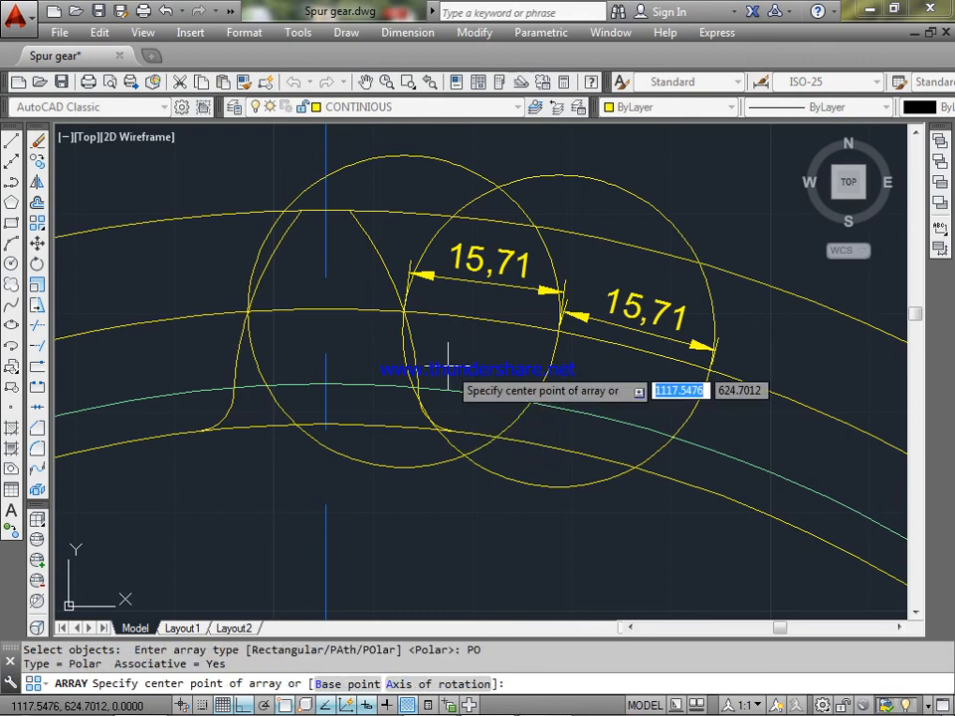
# Step: Centre the polar array on the intersection of the blue centrelines and set the number of items to 25
pyautogui.scroll(-3, 448, 353)
pyautogui.scroll(5, 458, 522)
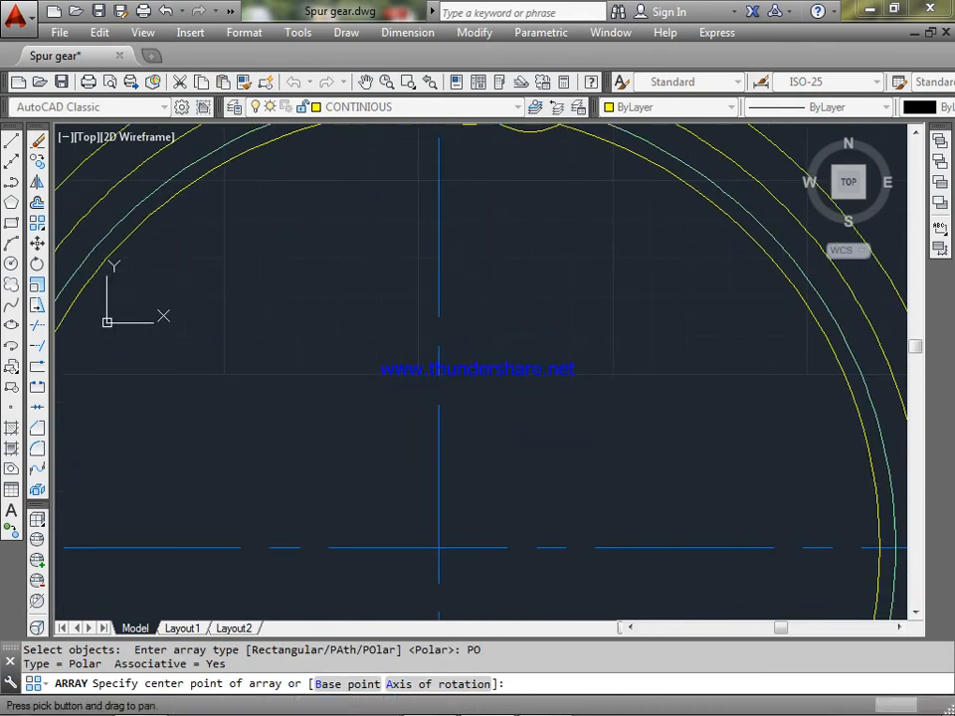
pyautogui.click(439, 547)
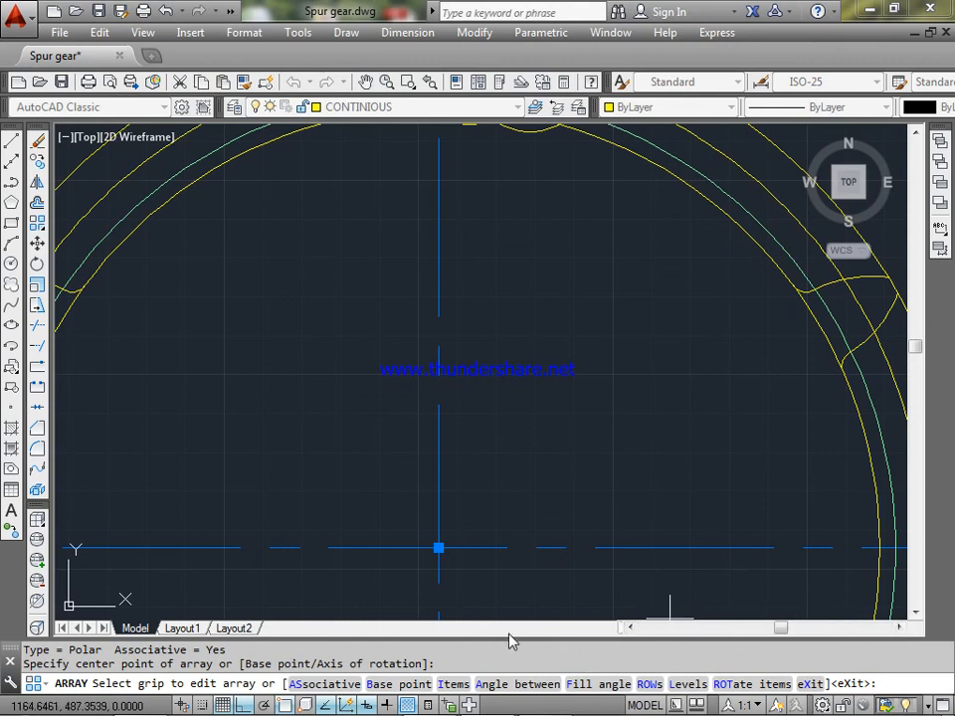
pyautogui.click(454, 684)
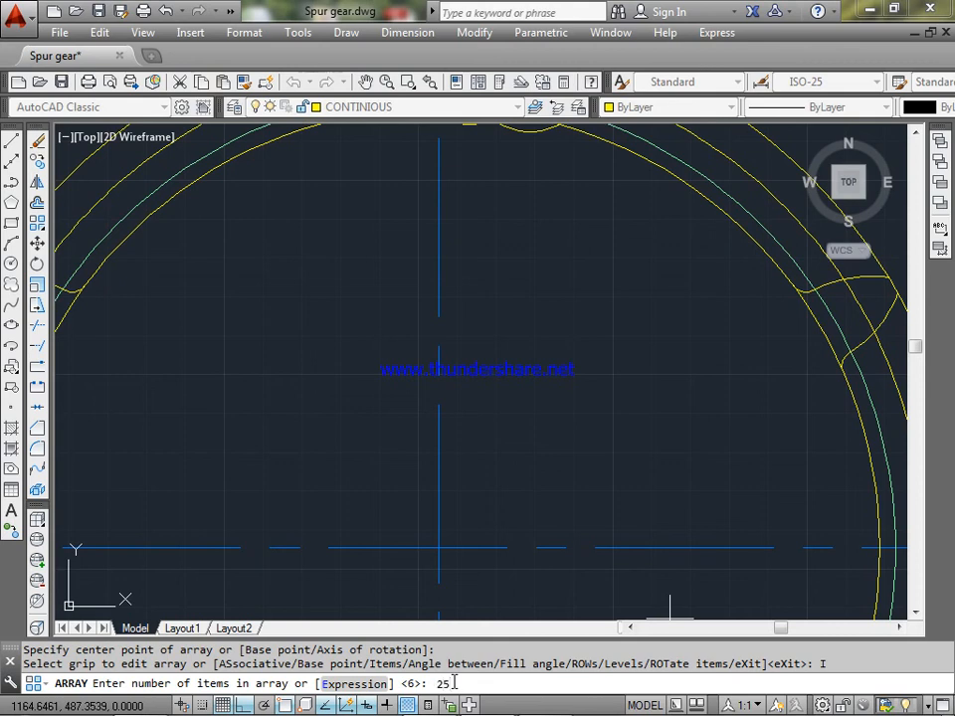
pyautogui.press('Return')
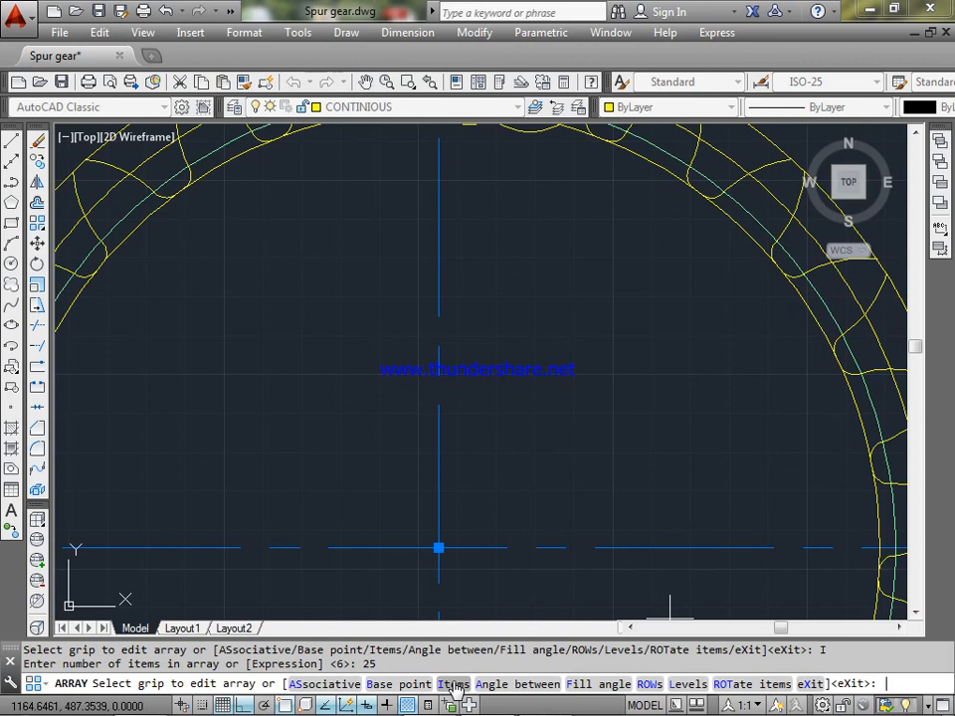
pyautogui.press('Return')
# Step: Examine the arrayed teeth around the gear and compare their spacing with the two 15.71 circles and dimensions
pyautogui.scroll(-4, 560, 488)
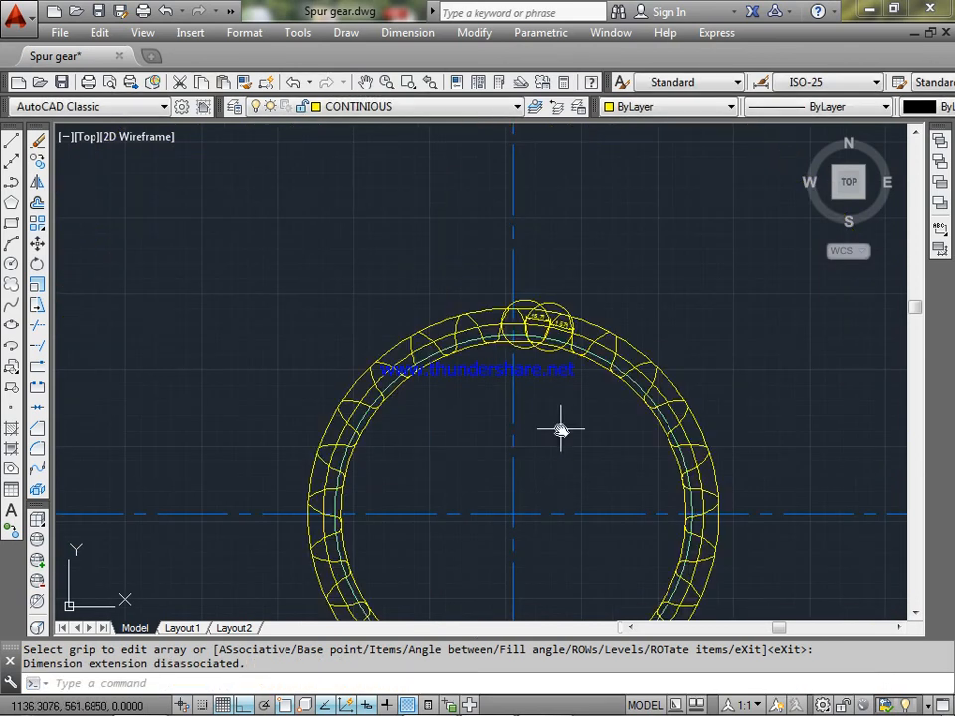
pyautogui.scroll(2, 560, 427)
pyautogui.moveTo(560, 474); pyautogui.dragTo(593, 250, button='middle')
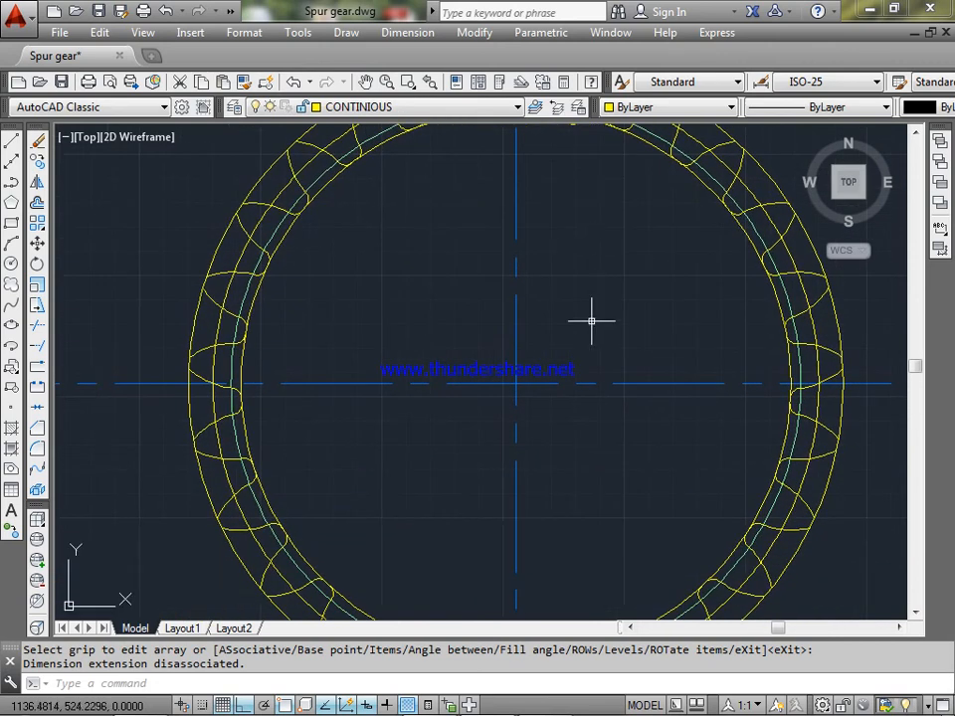
pyautogui.moveTo(616, 494)
pyautogui.mouseDown(button='middle')
pyautogui.moveTo(600, 386)
pyautogui.moveTo(573, 537)
pyautogui.mouseUp(button='middle')
pyautogui.moveTo(564, 278); pyautogui.dragTo(564, 418, button='middle')
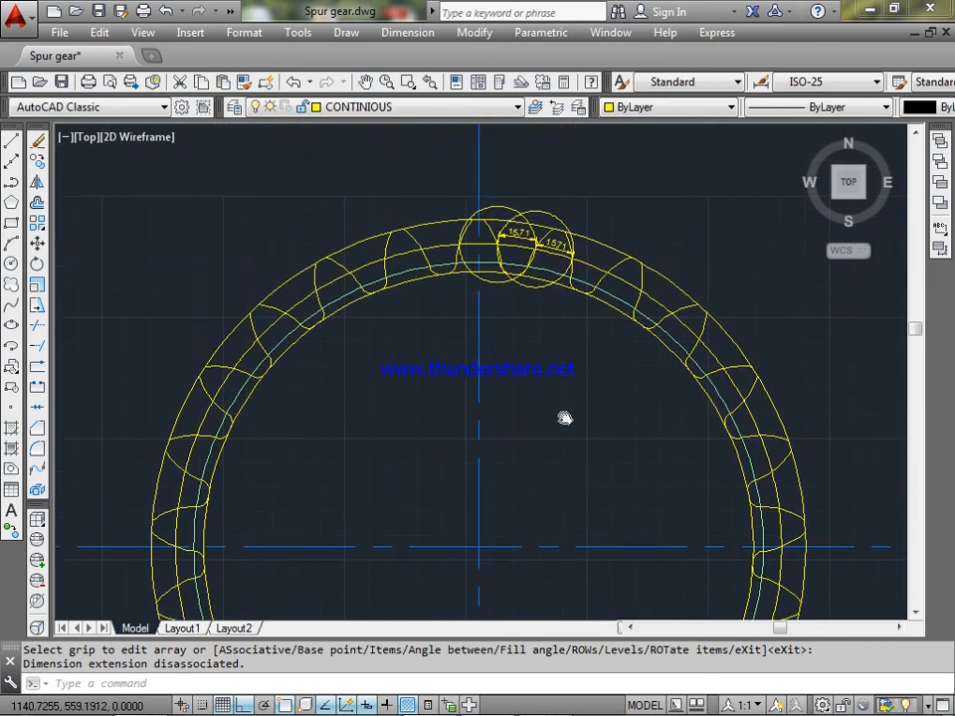
pyautogui.scroll(4, 531, 310)
pyautogui.moveTo(531, 310); pyautogui.dragTo(522, 601, button='middle')
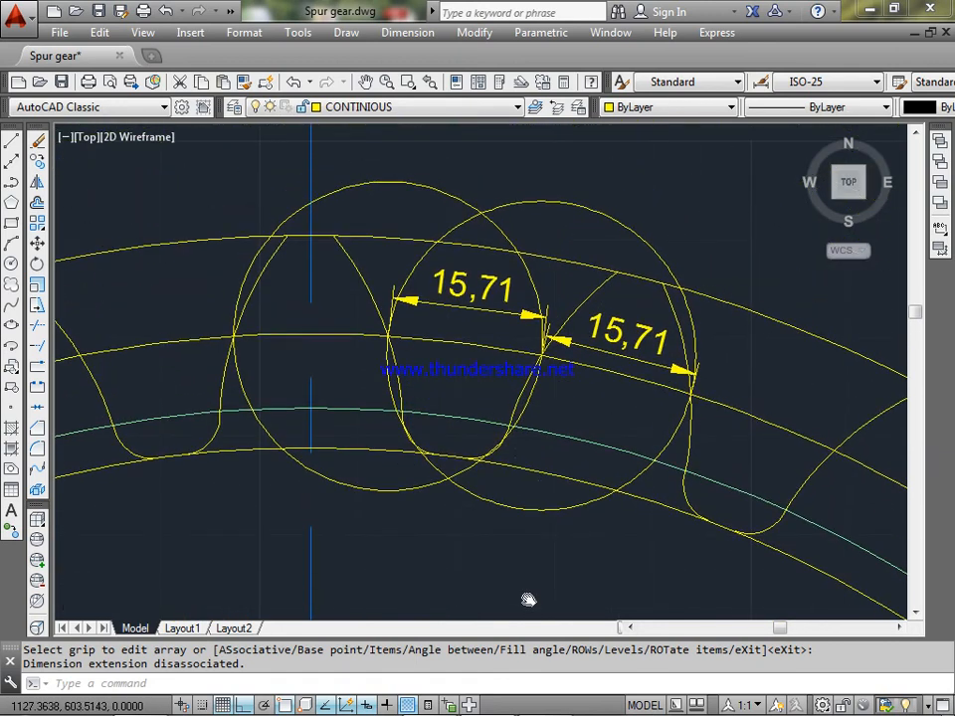
pyautogui.moveTo(548, 428); pyautogui.dragTo(548, 467, button='middle')
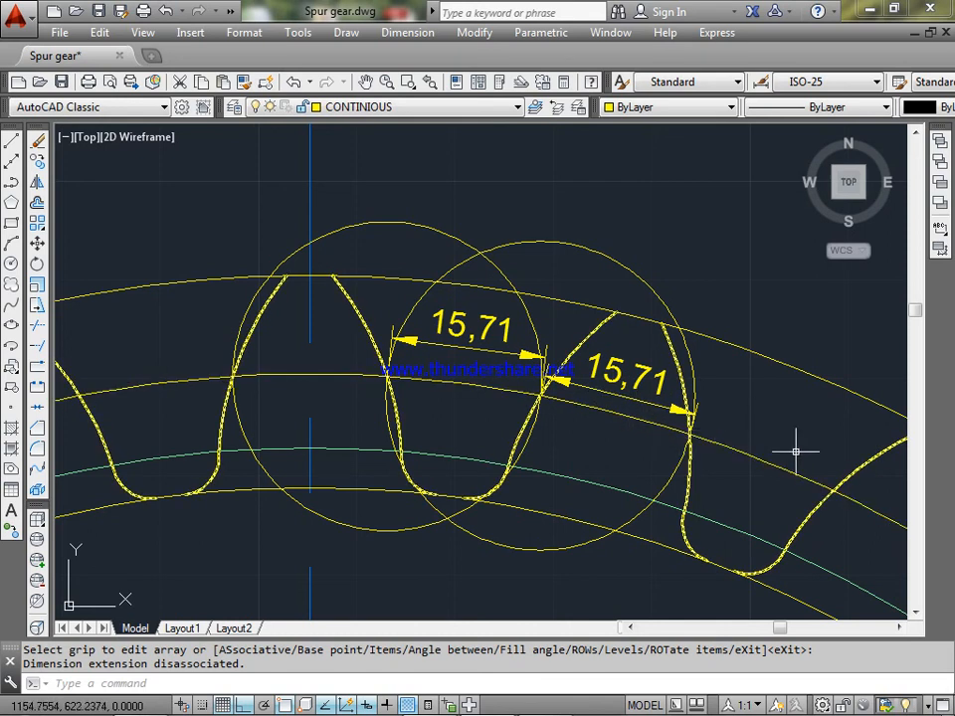
pyautogui.moveTo(799, 479); pyautogui.dragTo(736, 398, button='middle')
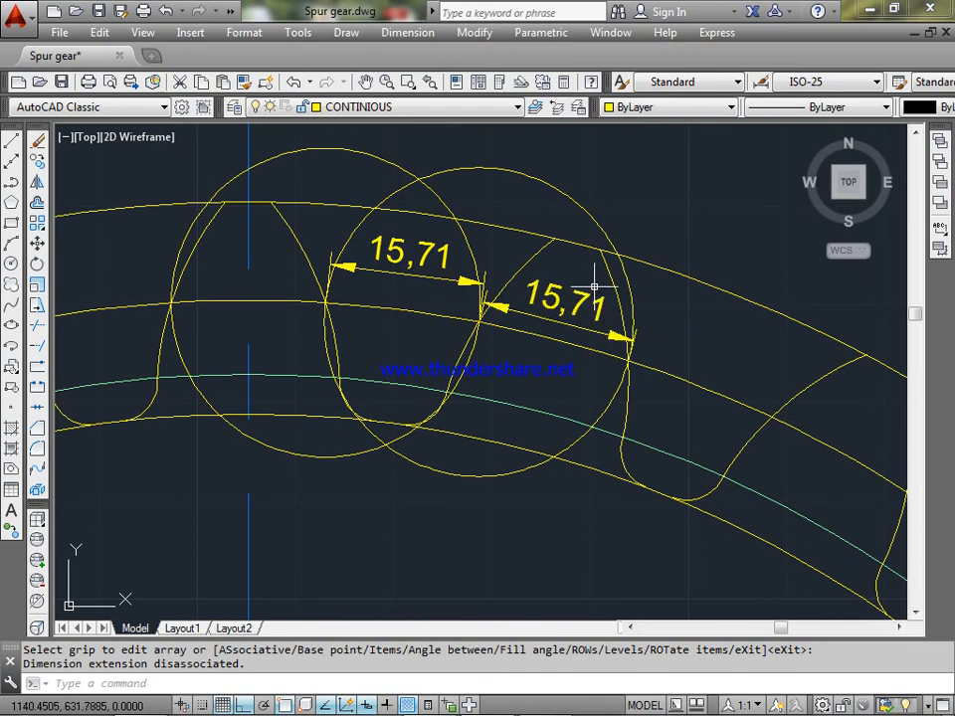
# Step: Erase the two 15.71 construction circles near the top tooth
pyautogui.click(576, 203)
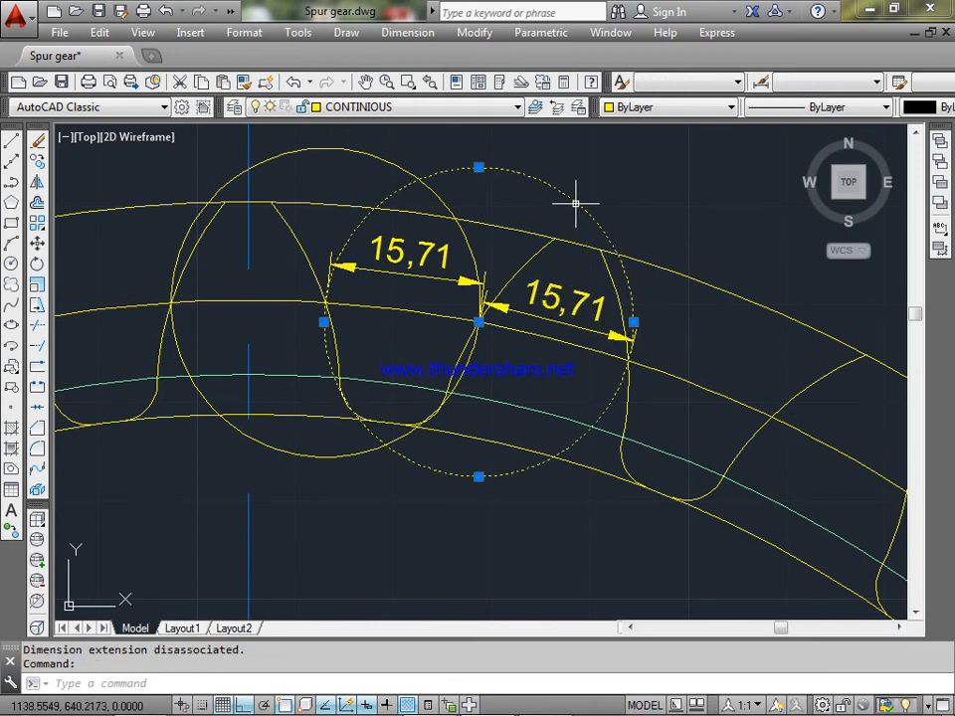
pyautogui.click(393, 167)
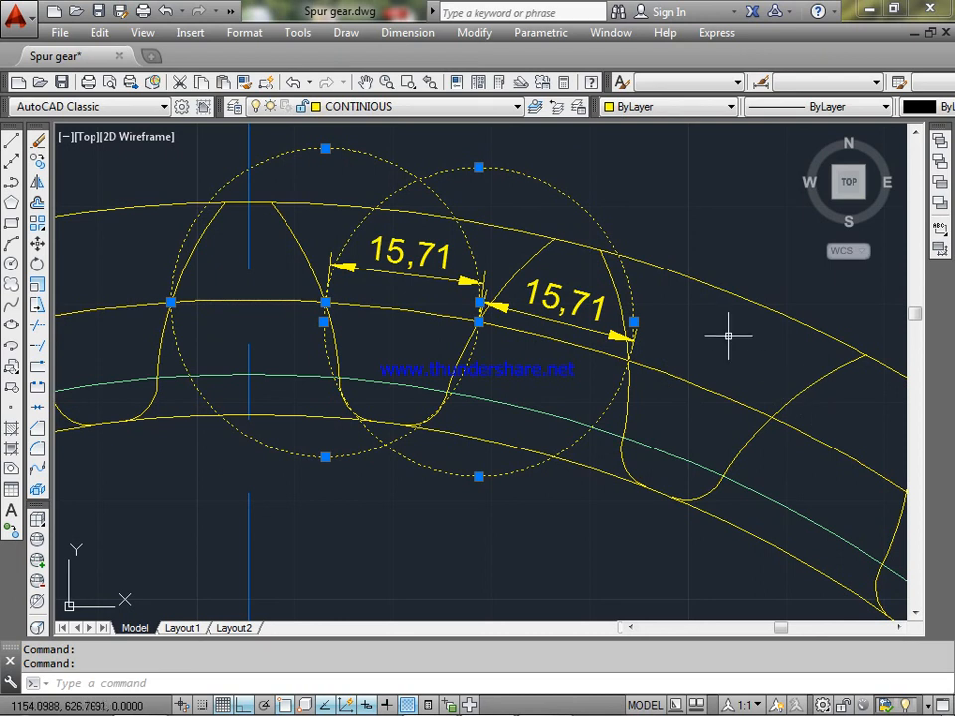
pyautogui.press('Delete')
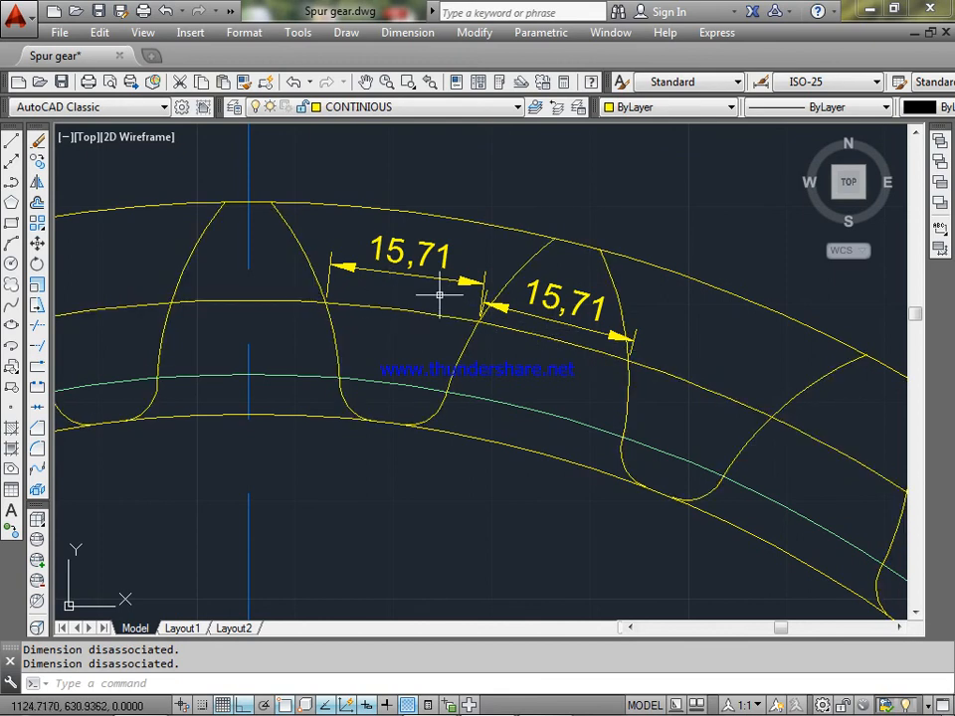
# Step: Trim the innermost yellow circle under the top tooth and the neighbouring upper-left teeth, using all objects as cutting edges
pyautogui.scroll(-5, 442, 298)
pyautogui.moveTo(436, 390); pyautogui.dragTo(478, 291, button='middle')
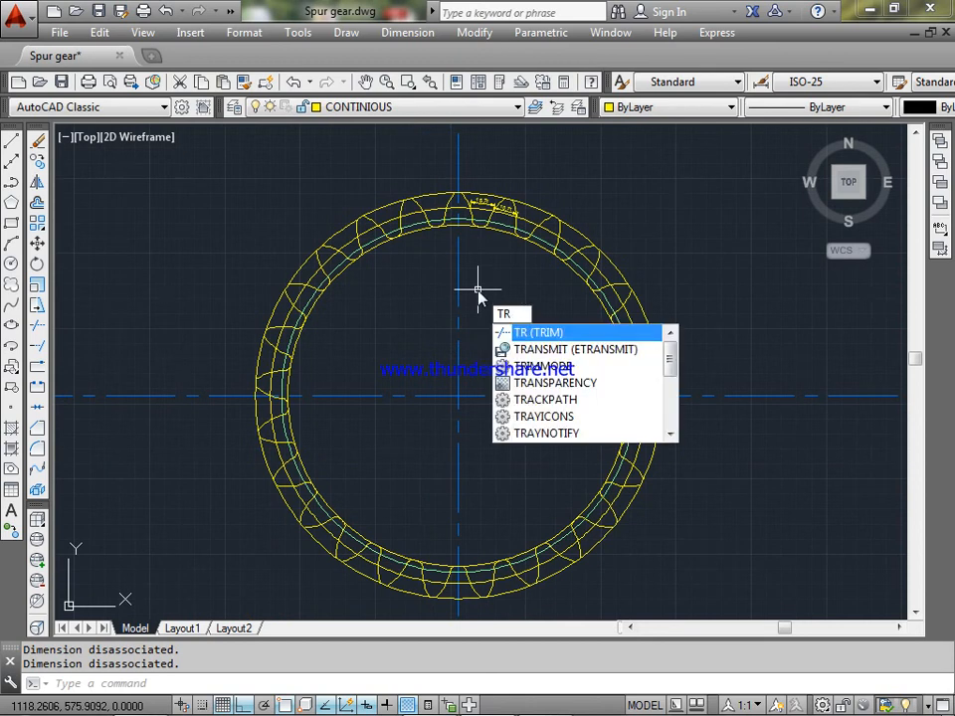
pyautogui.press('Return')
pyautogui.press('Return')
pyautogui.scroll(3, 403, 240)
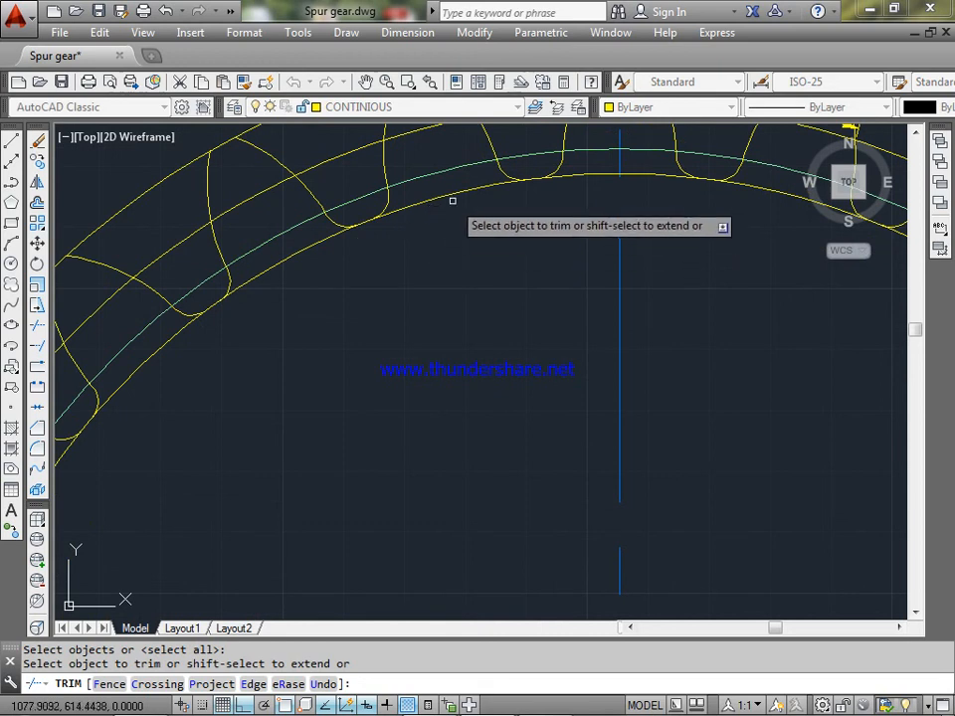
pyautogui.click(638, 171)
pyautogui.click(640, 177)
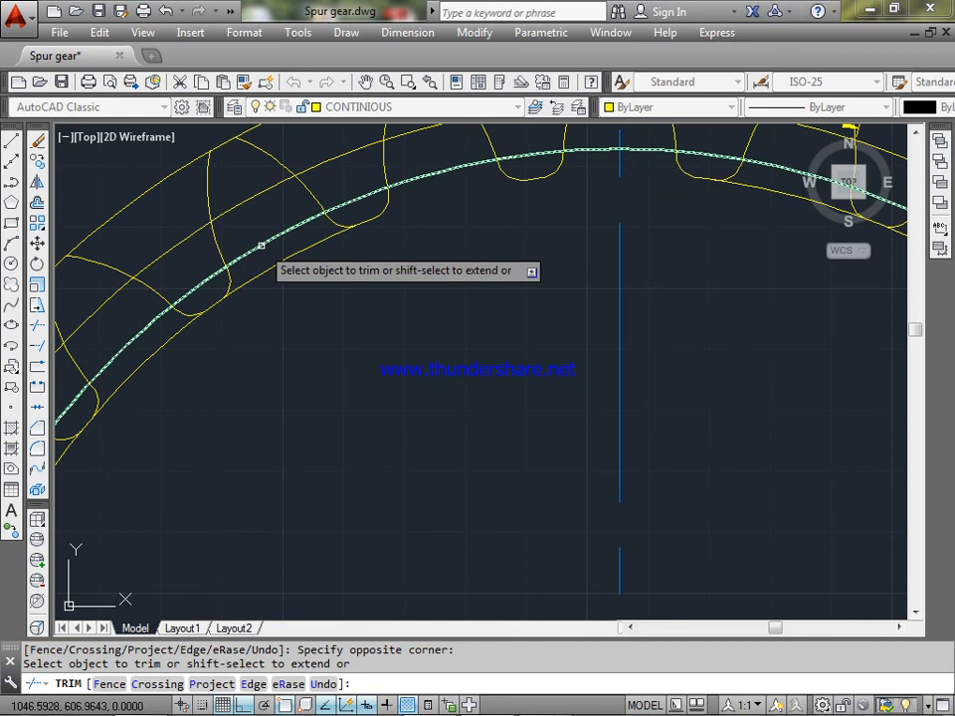
# Step: Trim the outer yellow circle between the teeth on the gear's upper left and on both sides of the top tooth
pyautogui.scroll(-8, 294, 298)
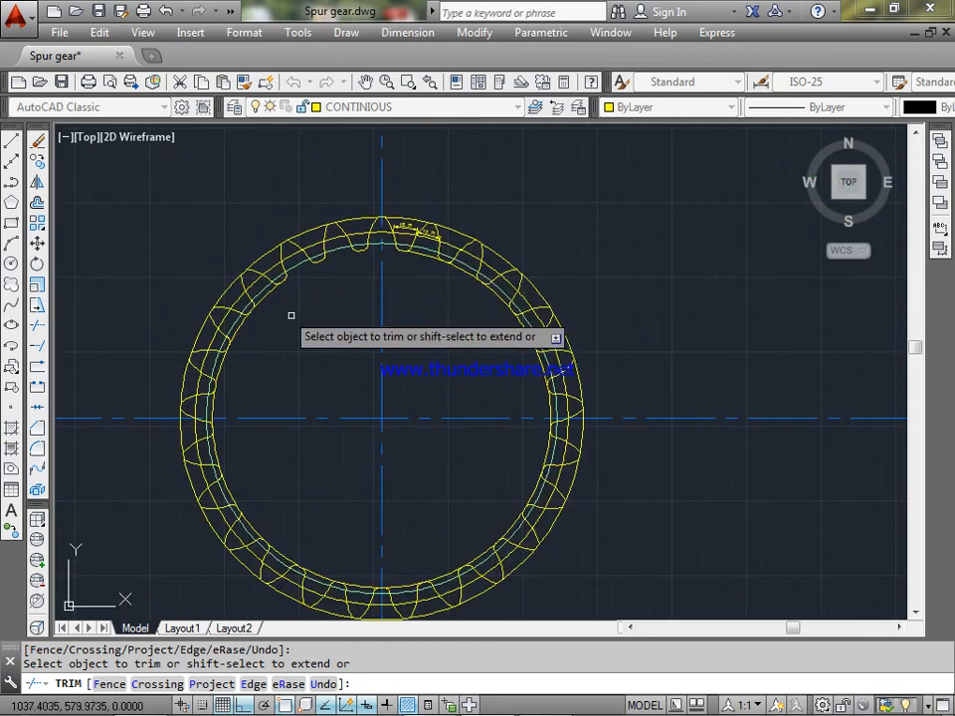
pyautogui.scroll(4, 276, 294)
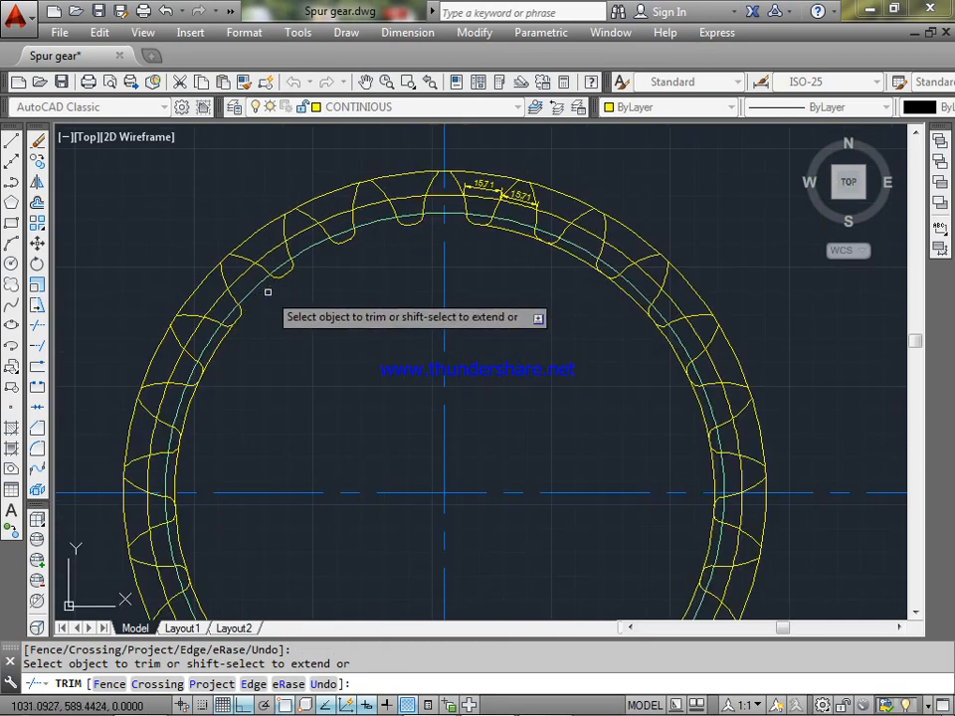
pyautogui.click(266, 224)
pyautogui.click(320, 198)
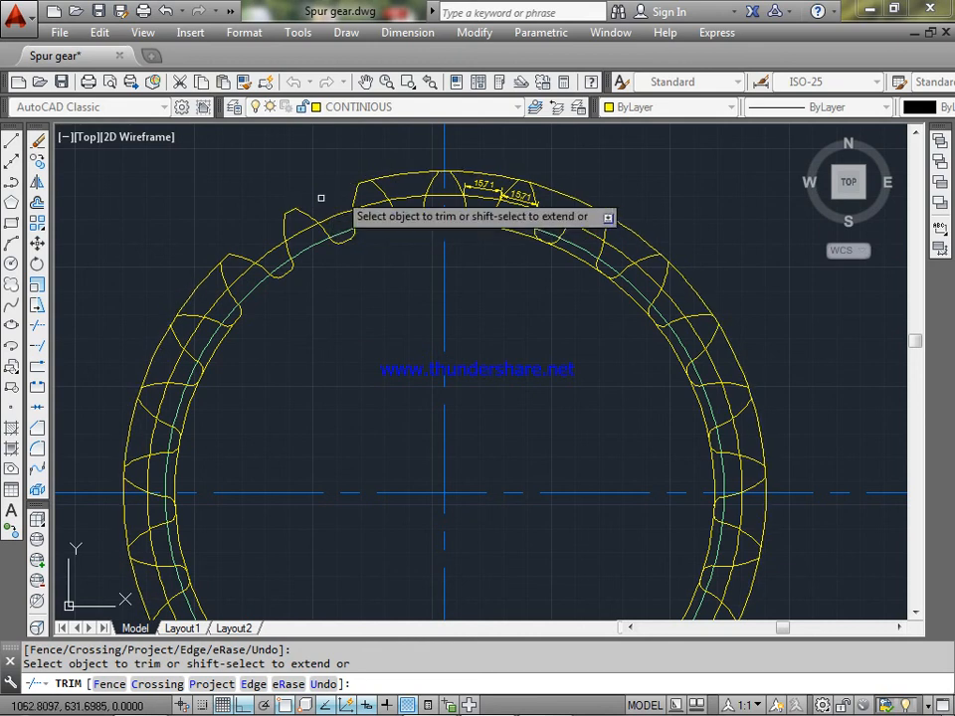
pyautogui.scroll(5, 437, 167)
pyautogui.click(475, 177)
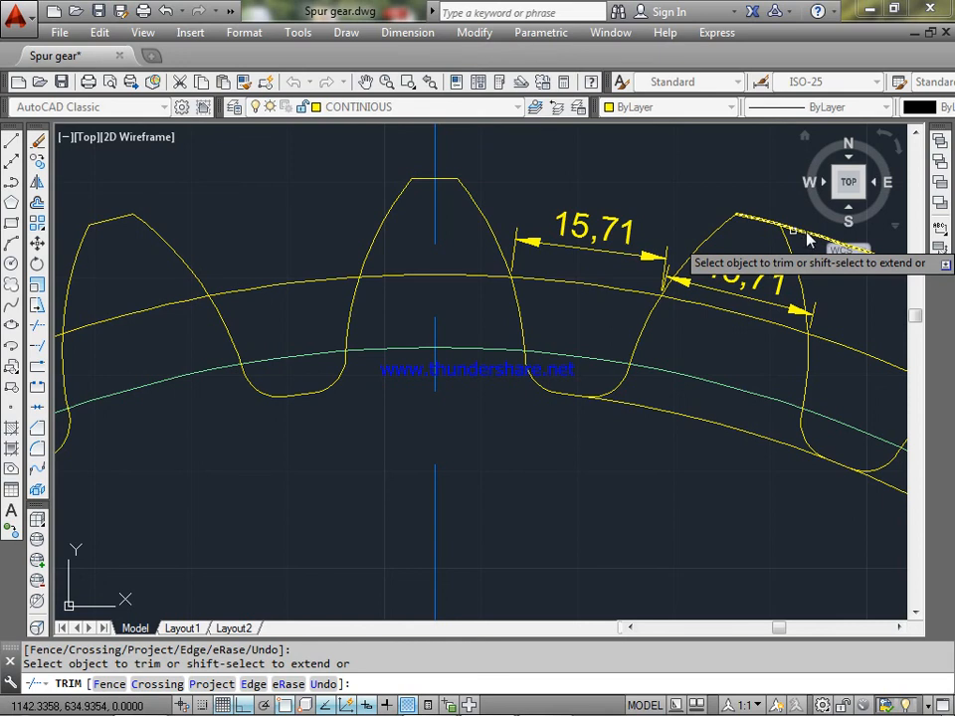
# Step: Trim the outer circle between the upper-right teeth and the innermost yellow circle under those teeth
pyautogui.moveTo(905, 289); pyautogui.dragTo(491, 188, button='middle')
pyautogui.click(513, 175)
pyautogui.click(683, 263)
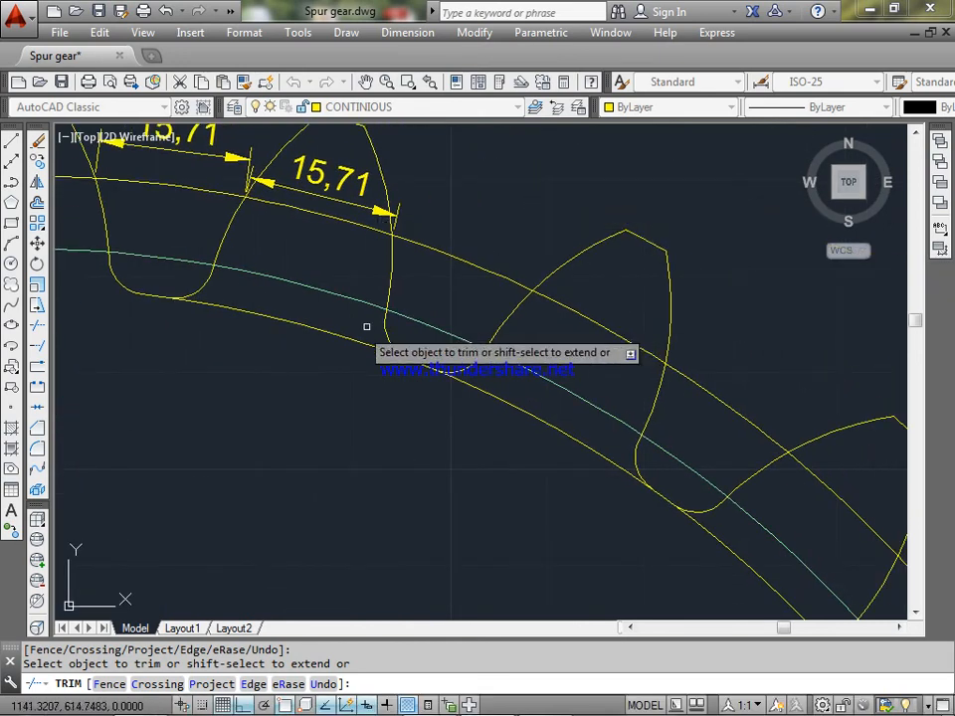
pyautogui.scroll(-5, 521, 412)
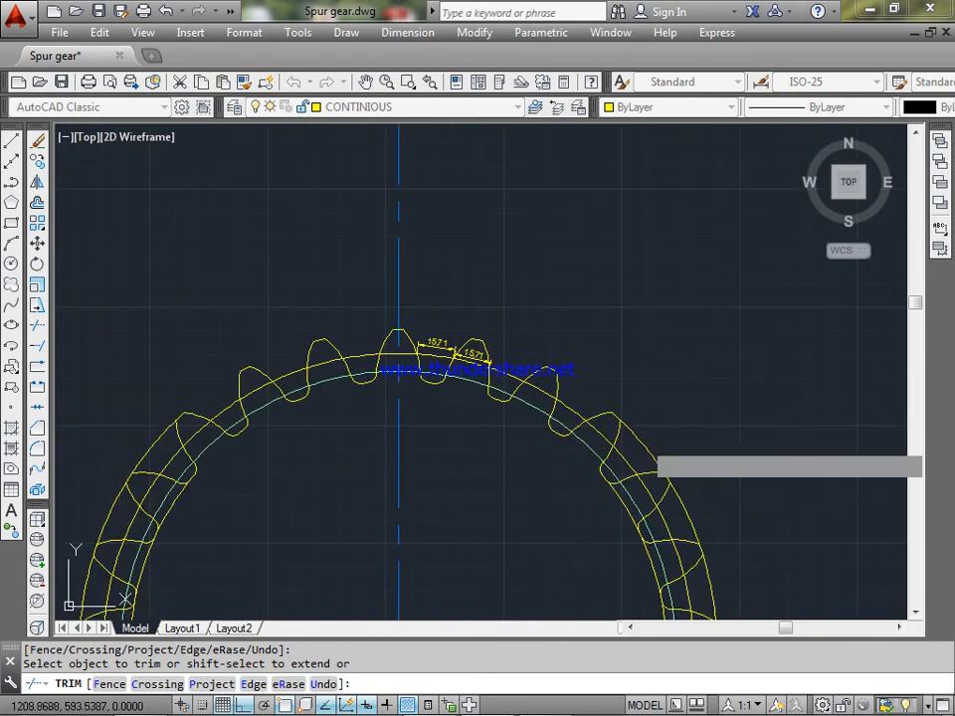
# Step: Trim the outer circle between the teeth on the gear's right side, above and below the horizontal centreline
pyautogui.moveTo(673, 514); pyautogui.dragTo(639, 249, button='middle')
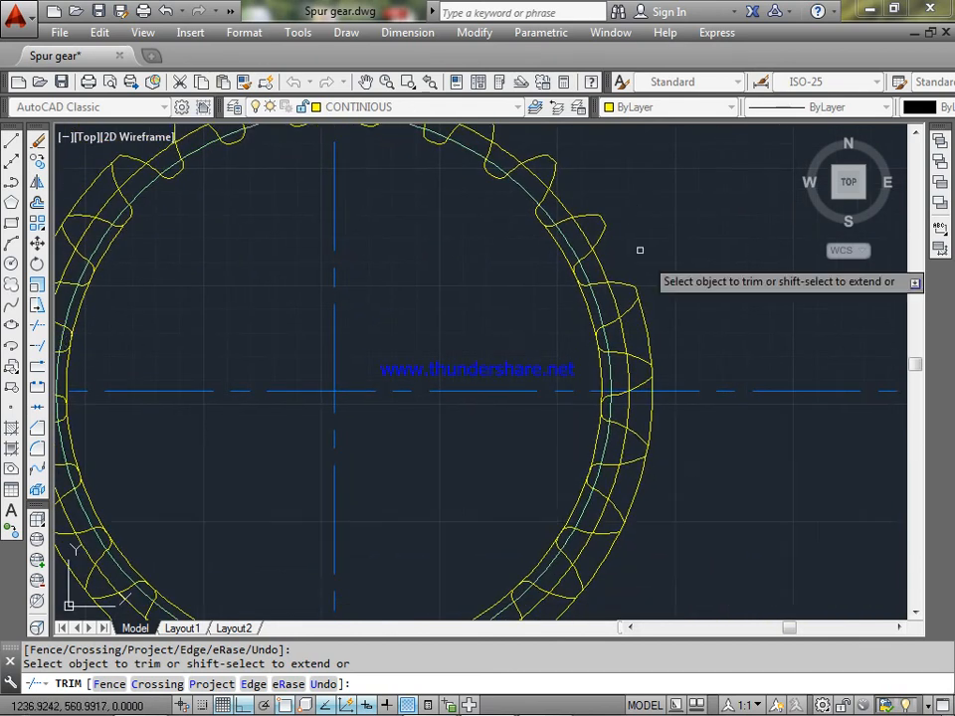
pyautogui.click(649, 335)
pyautogui.click(651, 406)
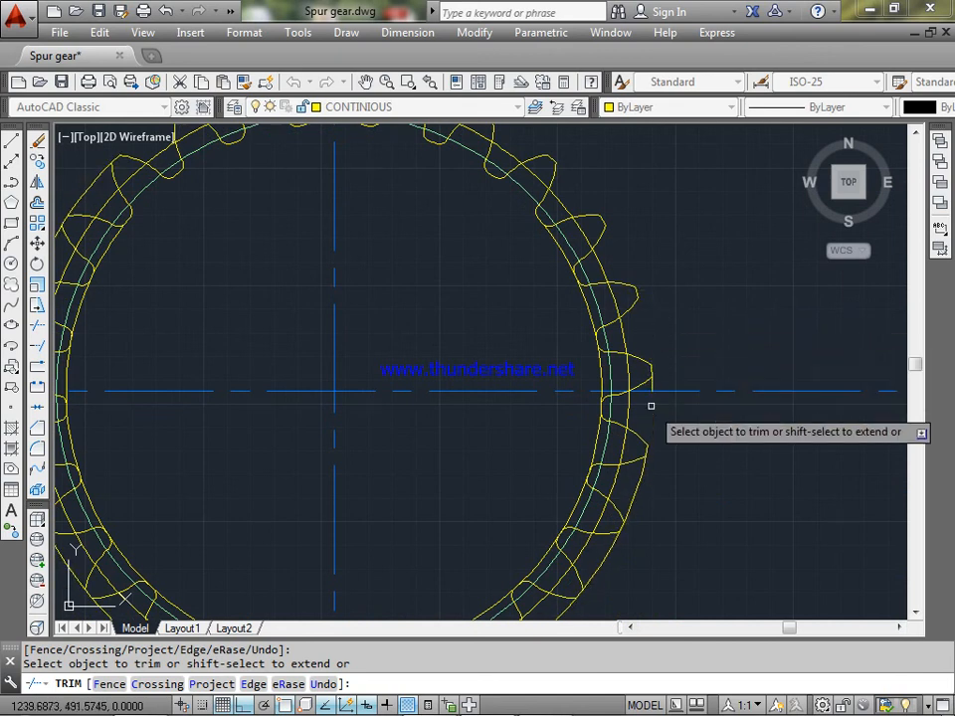
pyautogui.scroll(5, 649, 391)
pyautogui.scroll(-5, 656, 401)
# Step: Trim the outer circle between the teeth from the gear's lower right around the bottom to its lower left
pyautogui.moveTo(672, 494); pyautogui.dragTo(640, 267, button='middle')
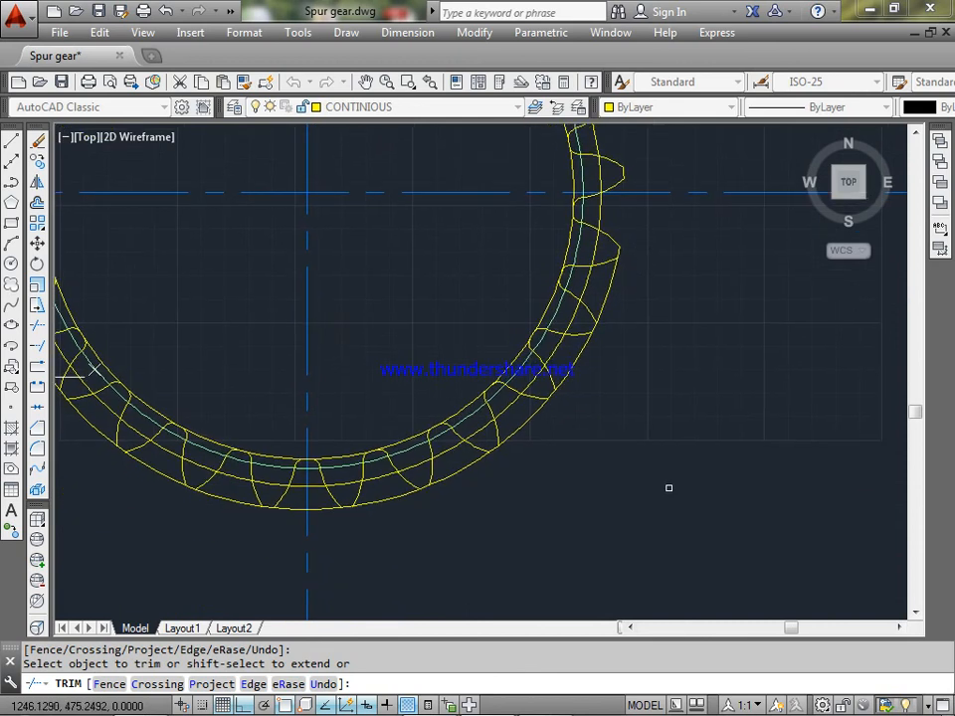
pyautogui.click(577, 363)
pyautogui.click(526, 427)
pyautogui.click(462, 468)
pyautogui.click(379, 502)
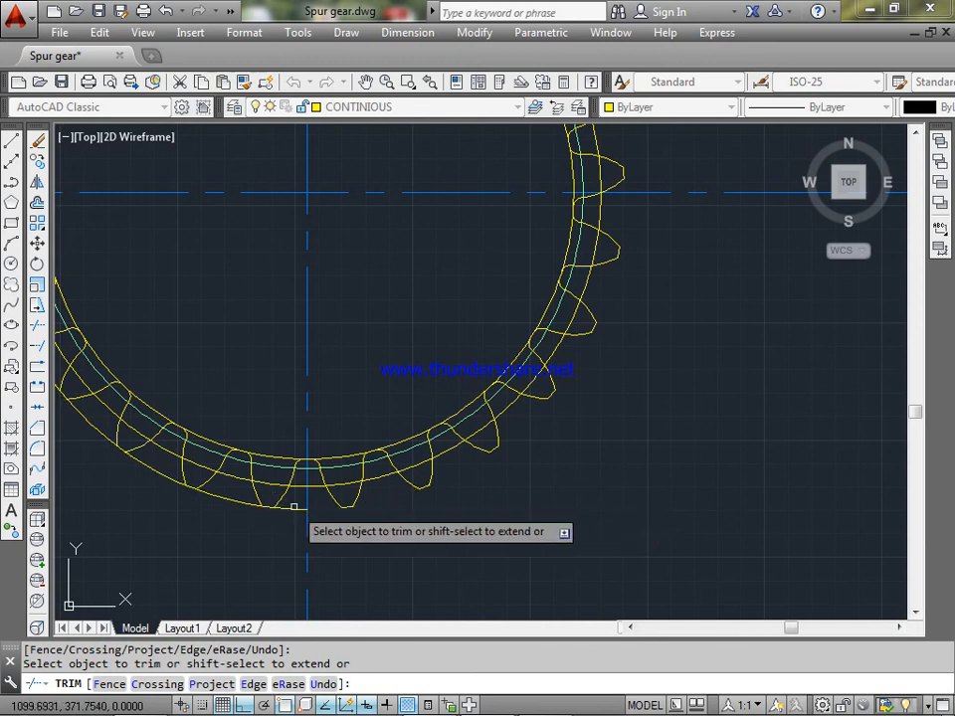
pyautogui.click(227, 501)
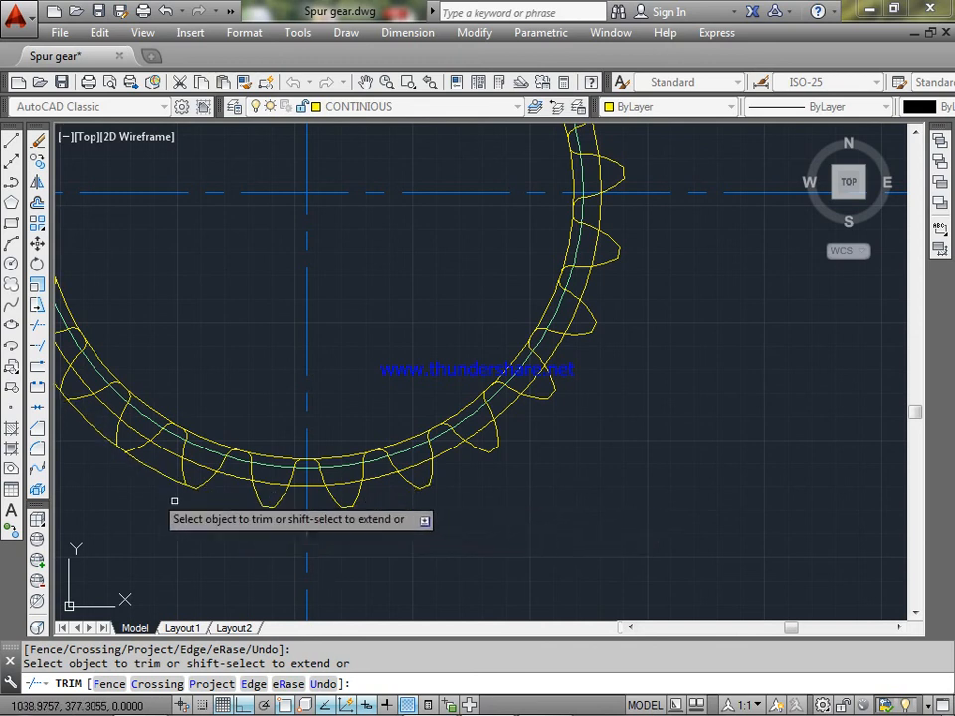
pyautogui.moveTo(239, 315); pyautogui.dragTo(492, 335, button='middle')
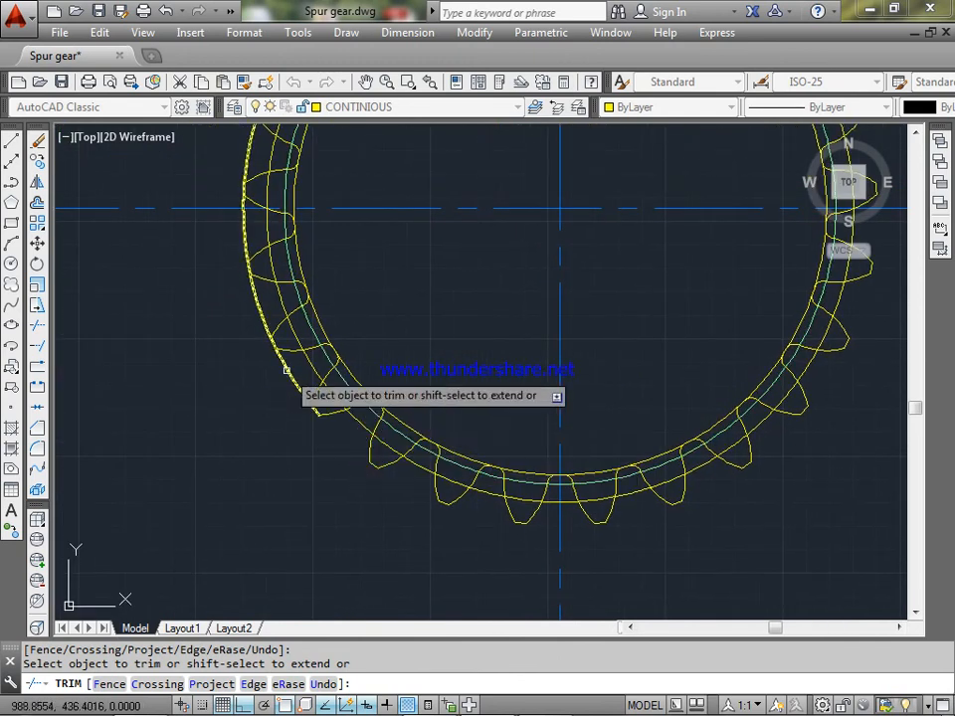
# Step: Trim the outer circle between the teeth on the gear's left side, from the horizontal centreline up to the upper left
pyautogui.moveTo(442, 316); pyautogui.dragTo(508, 464, button='middle')
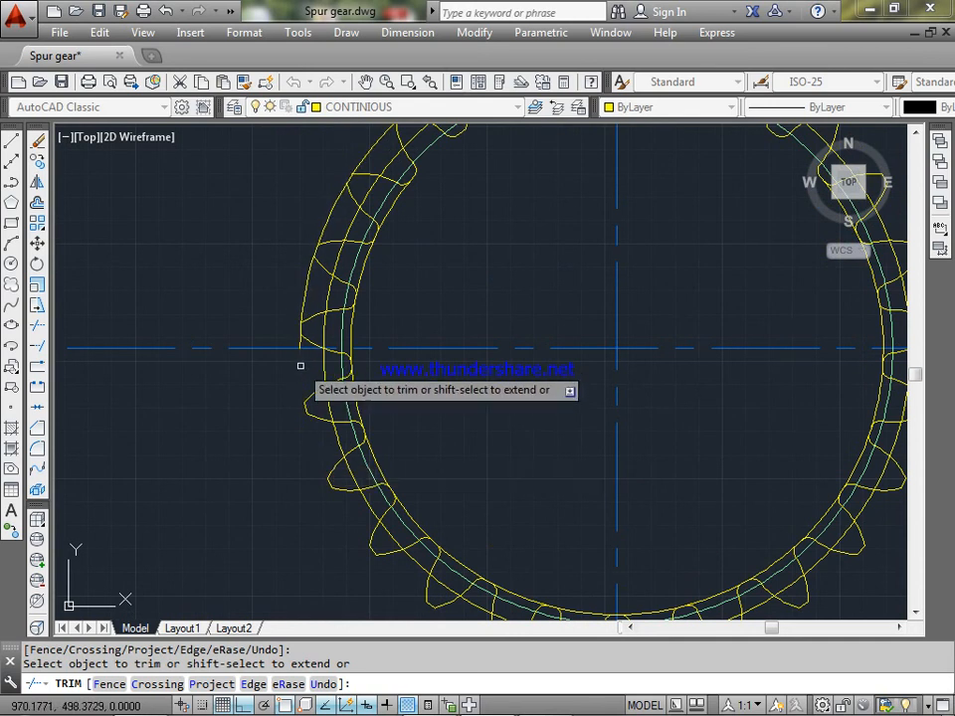
pyautogui.scroll(5, 296, 346)
pyautogui.moveTo(297, 329); pyautogui.dragTo(308, 471, button='middle')
pyautogui.click(322, 318)
pyautogui.moveTo(343, 306); pyautogui.dragTo(343, 516, button='middle')
pyautogui.click(406, 215)
pyautogui.moveTo(439, 187); pyautogui.dragTo(303, 487, button='middle')
pyautogui.click(433, 231)
pyautogui.moveTo(475, 220); pyautogui.dragTo(288, 495, button='middle')
pyautogui.scroll(-3, 620, 262)
pyautogui.scroll(-4, 656, 298)
pyautogui.scroll(4, 666, 316)
pyautogui.scroll(-4, 660, 315)
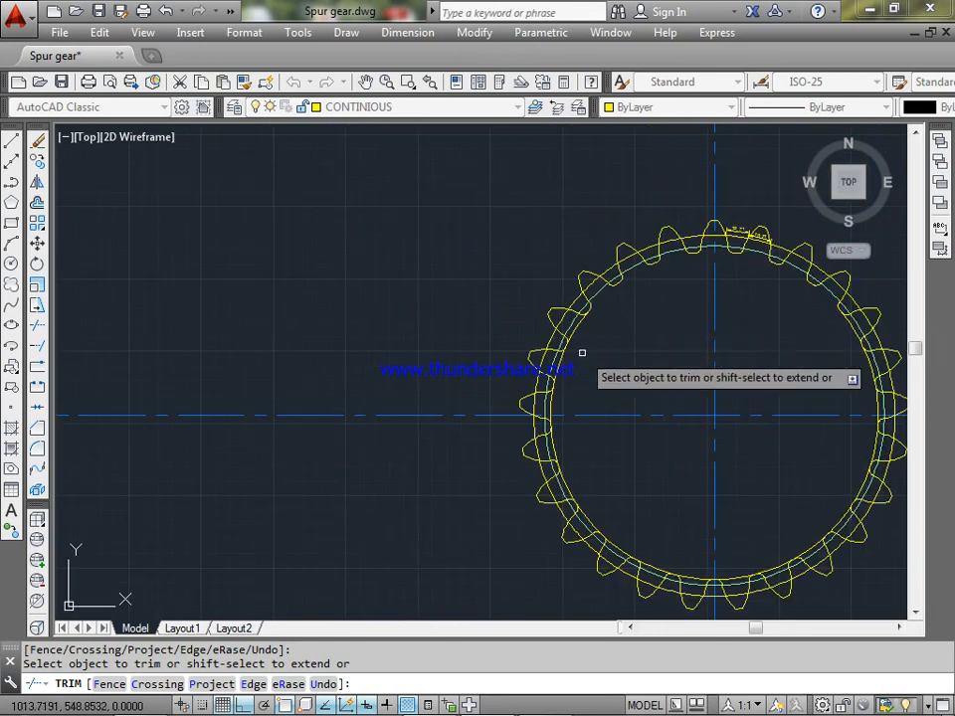
# Step: Trim the innermost yellow circle under the upper-left teeth and its remaining stub at the left end of the horizontal centreline
pyautogui.scroll(5, 582, 352)
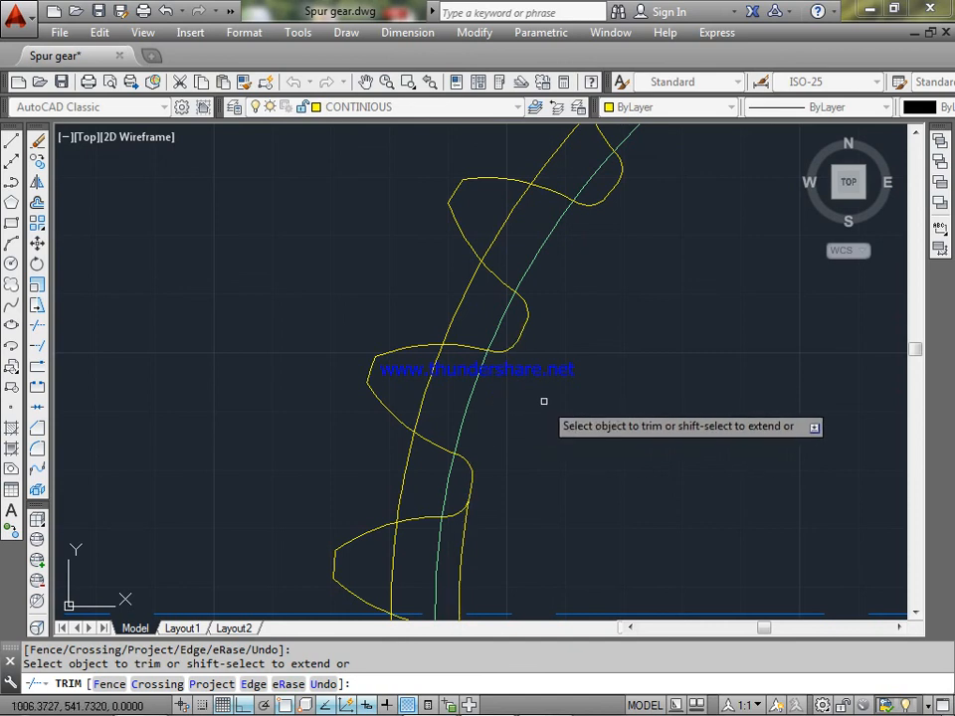
pyautogui.scroll(-4, 543, 400)
pyautogui.scroll(5, 556, 446)
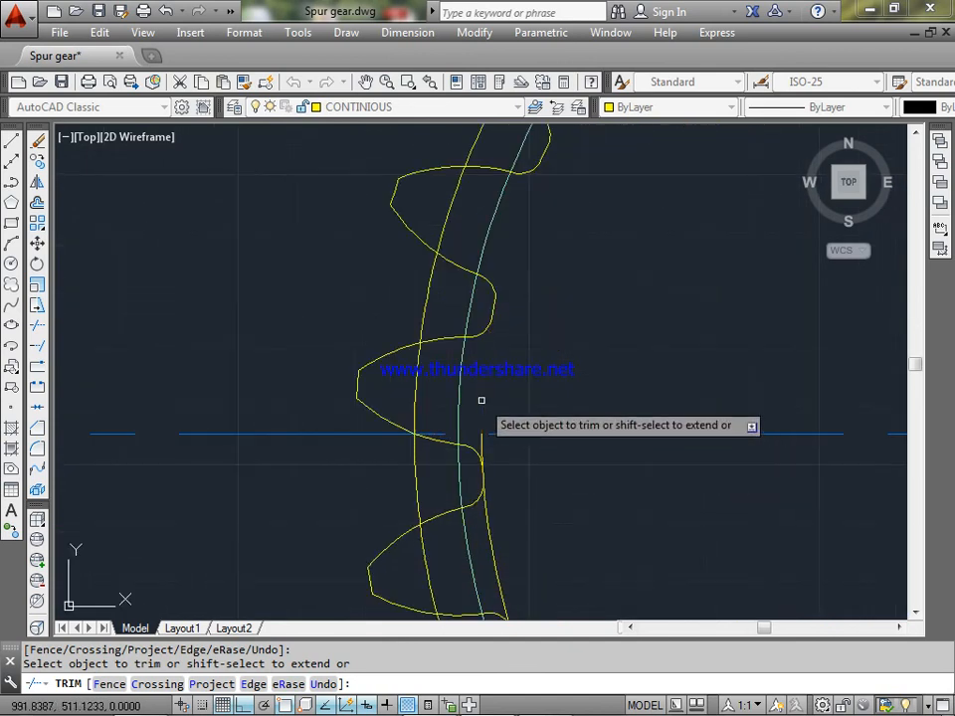
pyautogui.scroll(4, 493, 457)
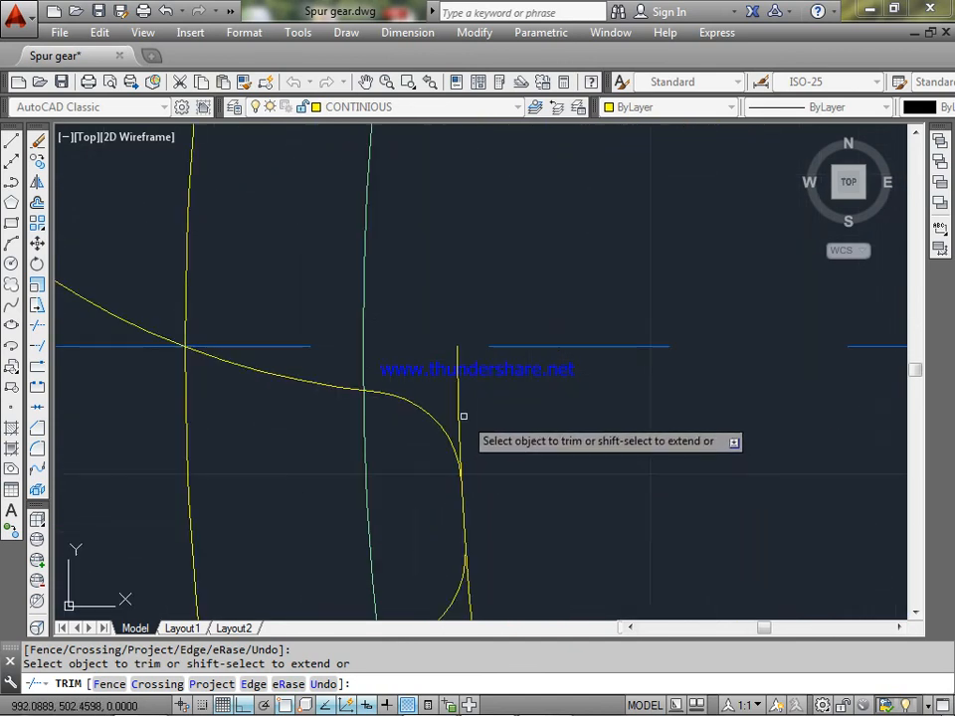
pyautogui.click(463, 416)
pyautogui.click(457, 408)
pyautogui.click(458, 408)
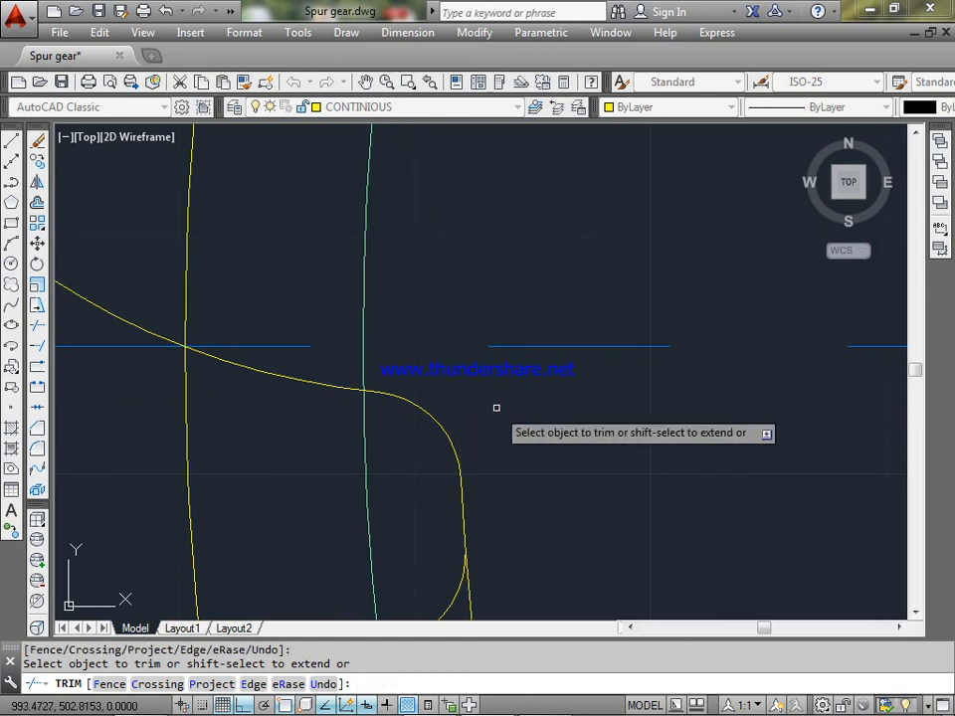
# Step: Trim the innermost yellow circle under the teeth on the gear's lower left, below the horizontal centreline
pyautogui.scroll(-3, 496, 408)
pyautogui.scroll(-1, 569, 502)
pyautogui.moveTo(654, 494)
pyautogui.mouseDown(button='middle')
pyautogui.moveTo(487, 238)
pyautogui.moveTo(450, 202)
pyautogui.mouseUp(button='middle')
pyautogui.scroll(-6, 429, 292)
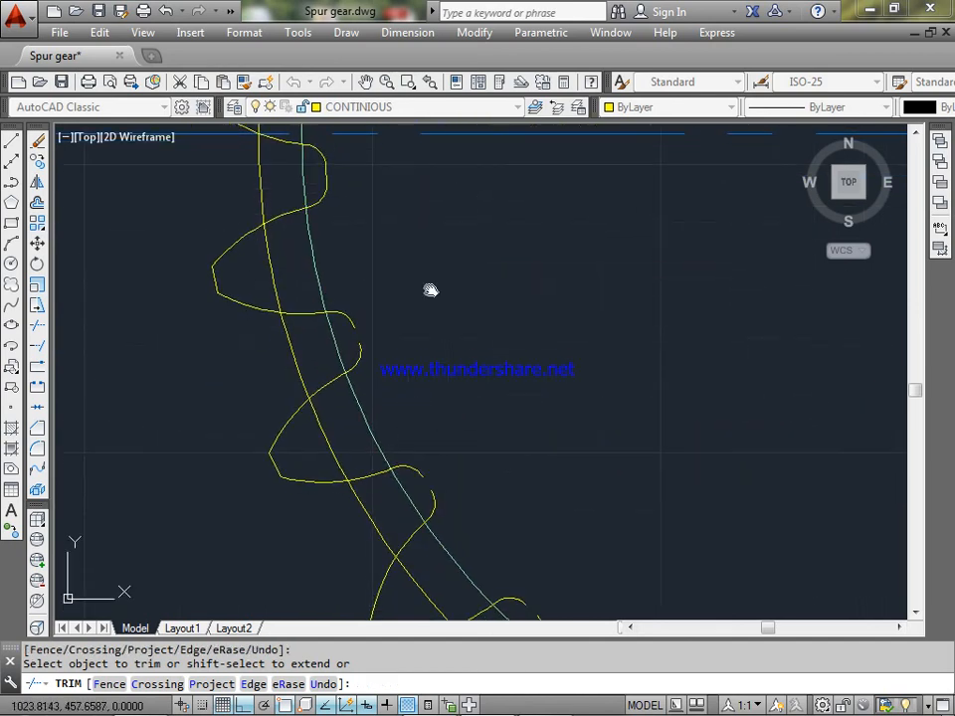
# Step: Trim the innermost yellow circle under the teeth on the gear's upper right, above the horizontal centreline
pyautogui.moveTo(697, 302); pyautogui.dragTo(526, 392, button='middle')
pyautogui.scroll(4, 616, 250)
pyautogui.moveTo(576, 332); pyautogui.dragTo(547, 559, button='middle')
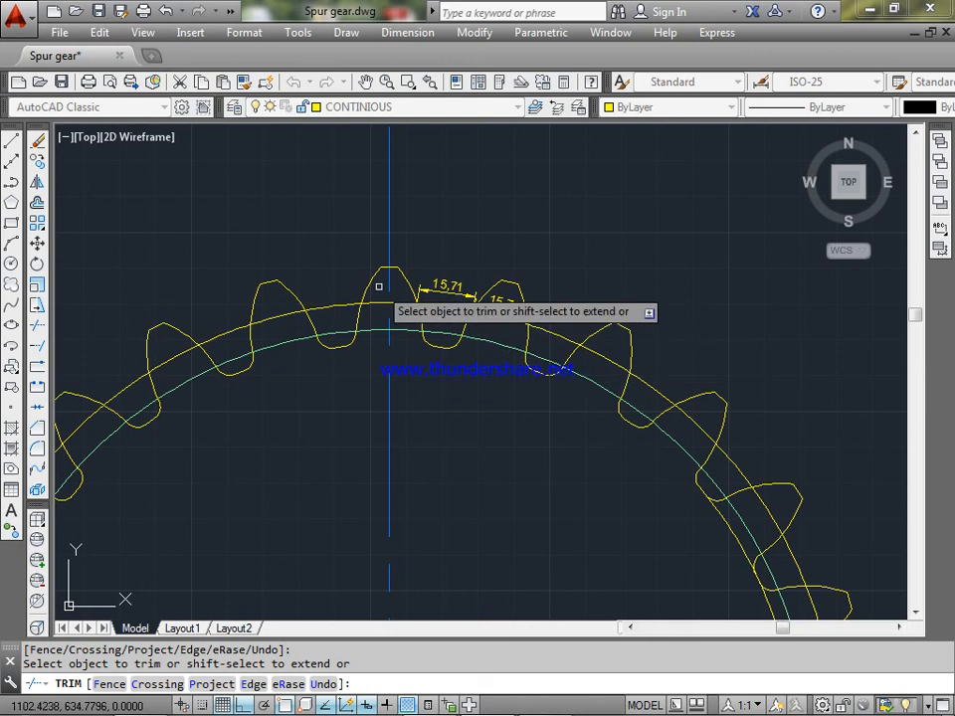
pyautogui.moveTo(600, 437); pyautogui.dragTo(524, 316, button='middle')
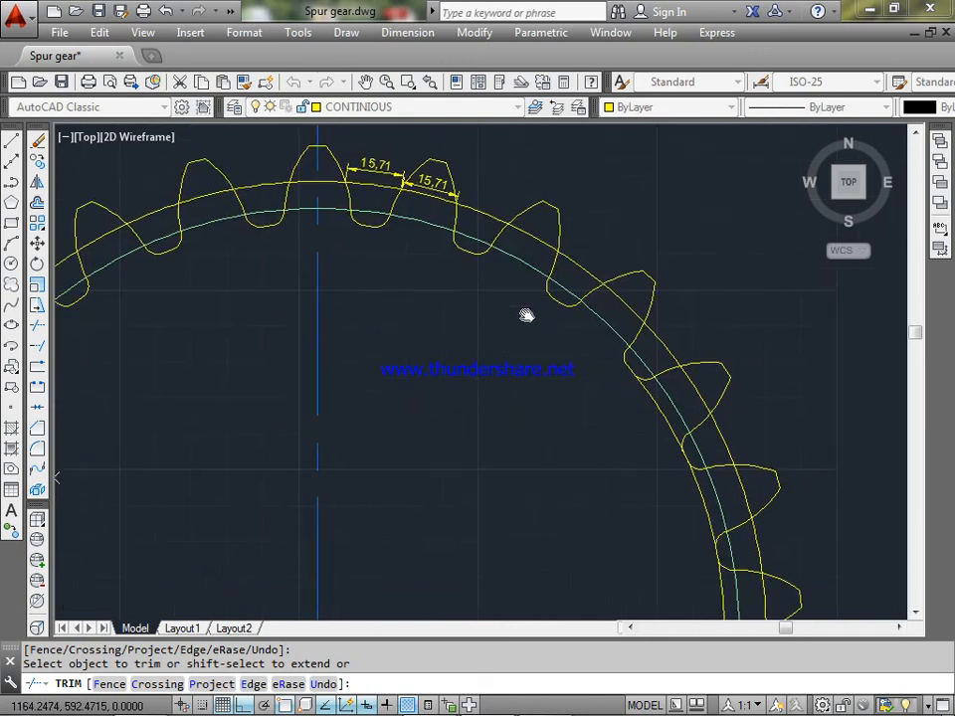
pyautogui.click(705, 497)
pyautogui.click(701, 510)
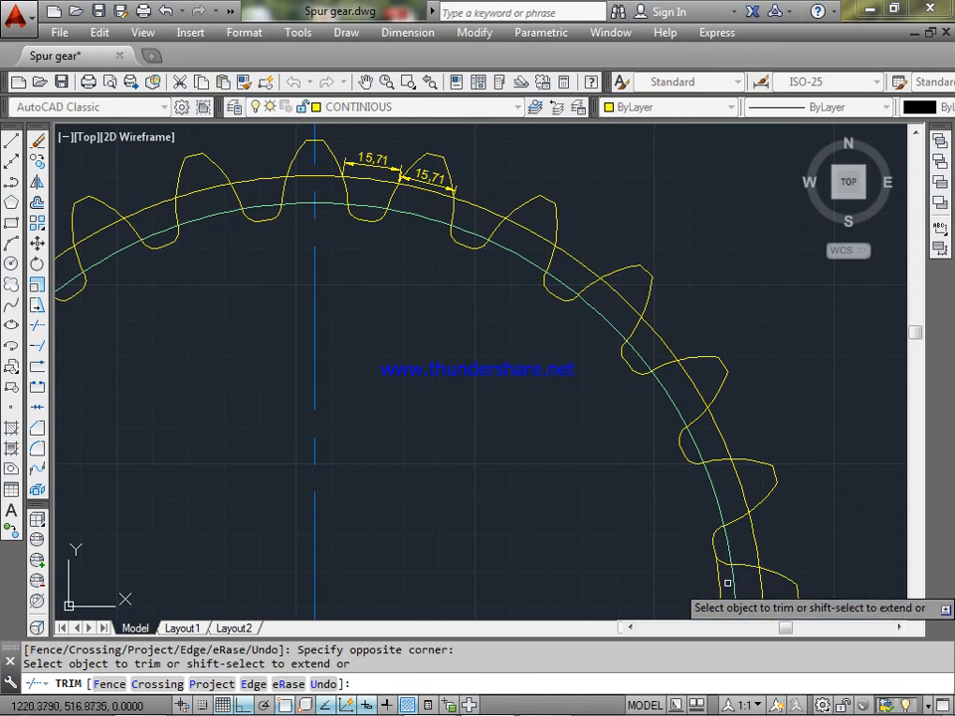
# Step: Inspect the whole trimmed gear outline, and examine the dimensioned teeth at its top close up
pyautogui.moveTo(609, 413)
pyautogui.mouseDown(button='middle')
pyautogui.moveTo(546, 282)
pyautogui.moveTo(664, 529)
pyautogui.mouseUp(button='middle')
pyautogui.moveTo(310, 358)
pyautogui.mouseDown(button='middle')
pyautogui.moveTo(411, 413)
pyautogui.moveTo(422, 404)
pyautogui.mouseUp(button='middle')
pyautogui.scroll(-8, 424, 403)
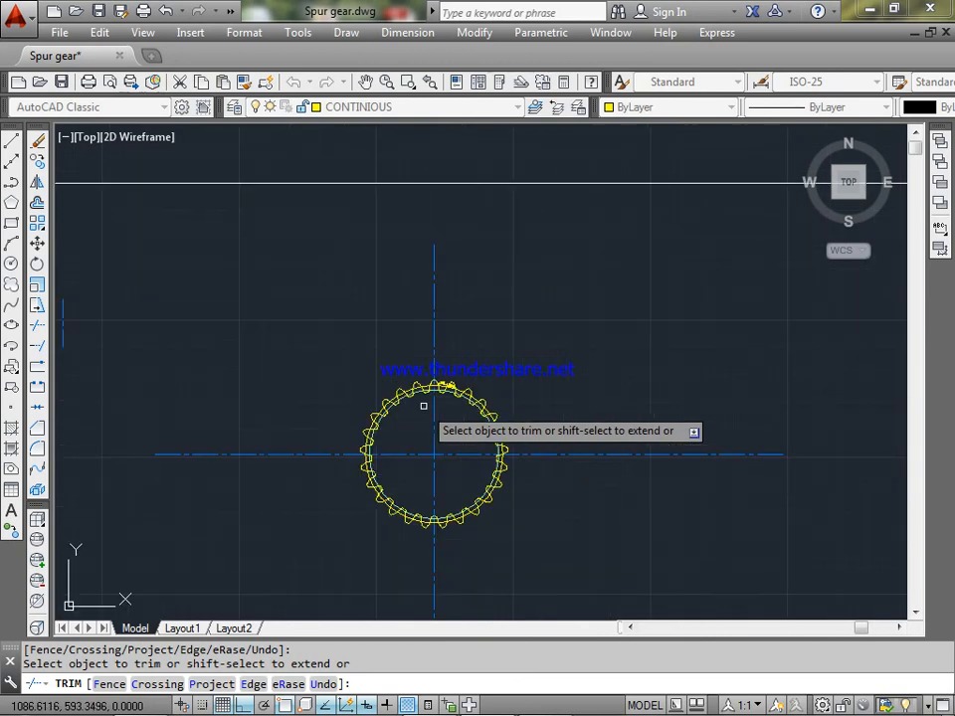
pyautogui.scroll(3, 447, 443)
pyautogui.scroll(-3, 448, 443)
pyautogui.scroll(4, 448, 445)
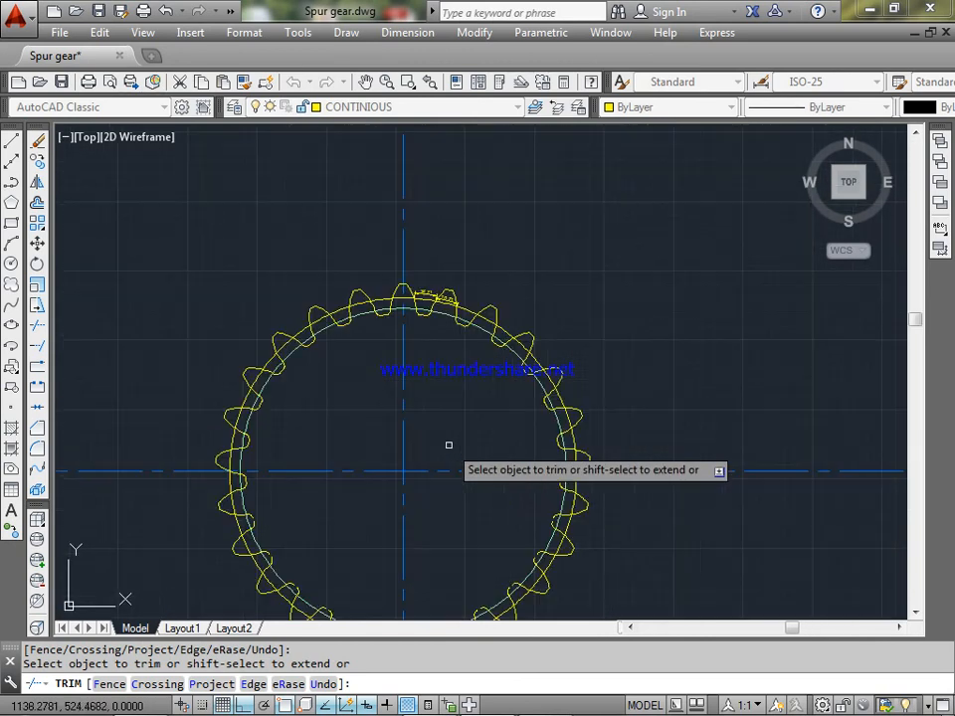
pyautogui.moveTo(550, 249); pyautogui.dragTo(560, 335, button='middle')
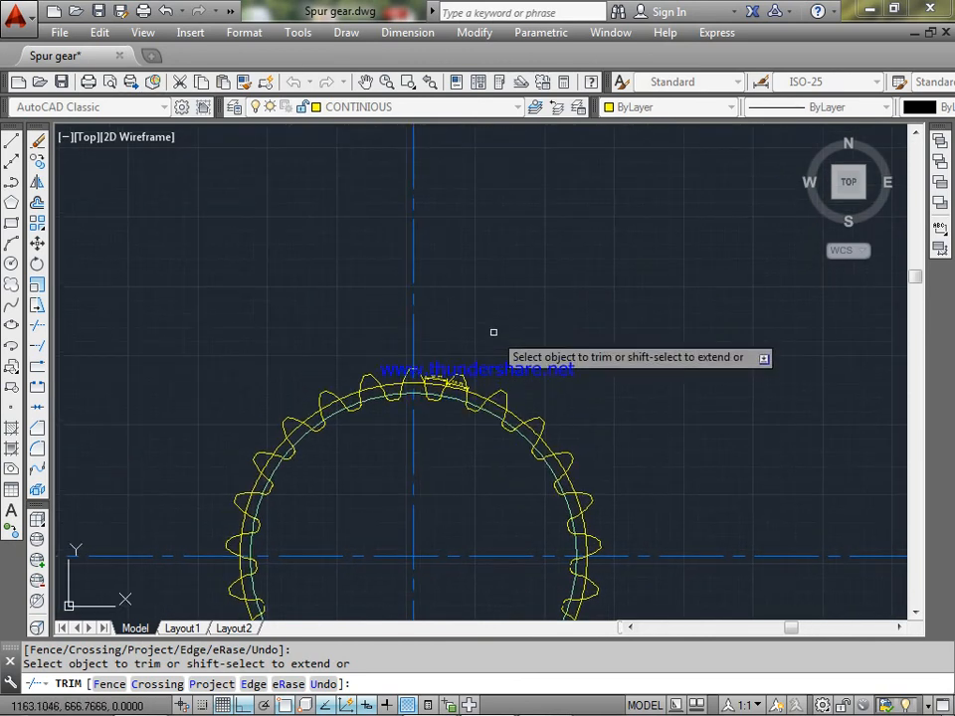
pyautogui.scroll(5, 409, 436)
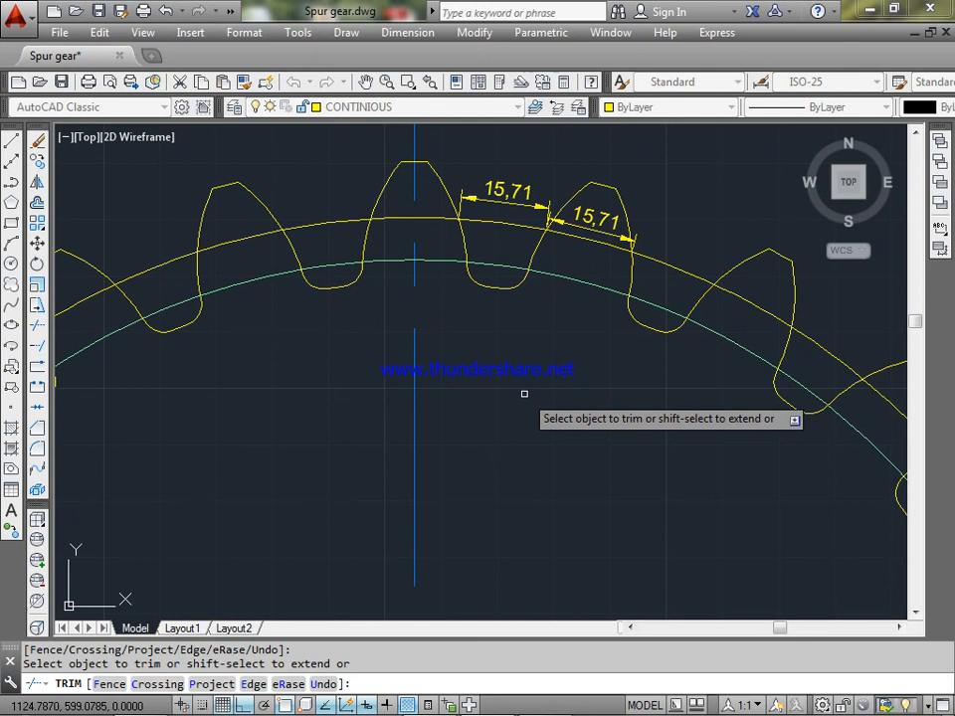
pyautogui.moveTo(679, 706)
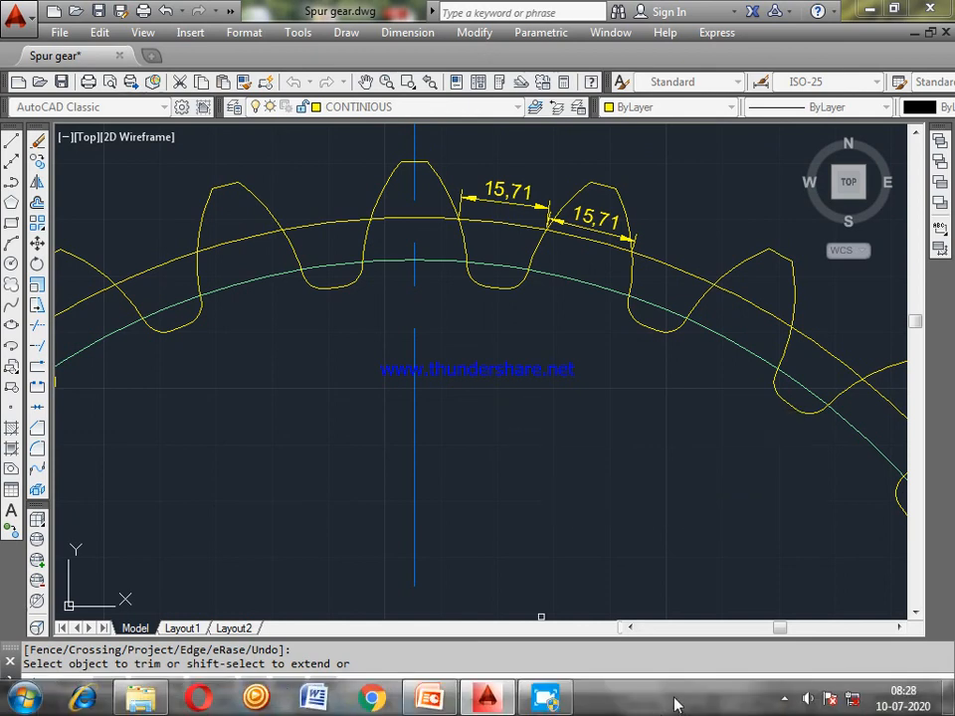
pyautogui.click(784, 699)
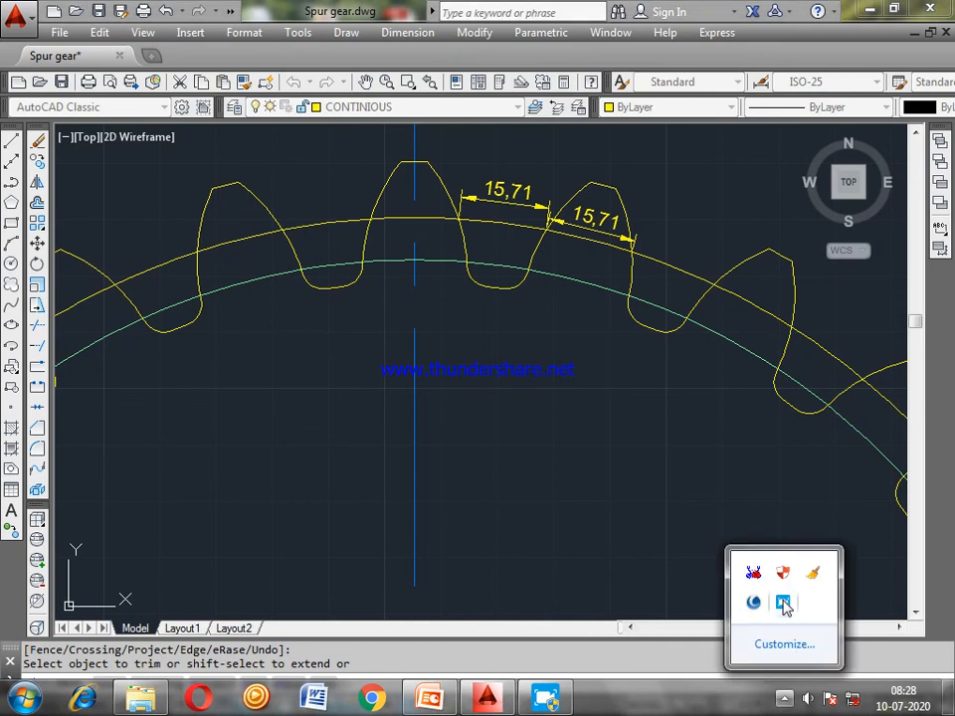